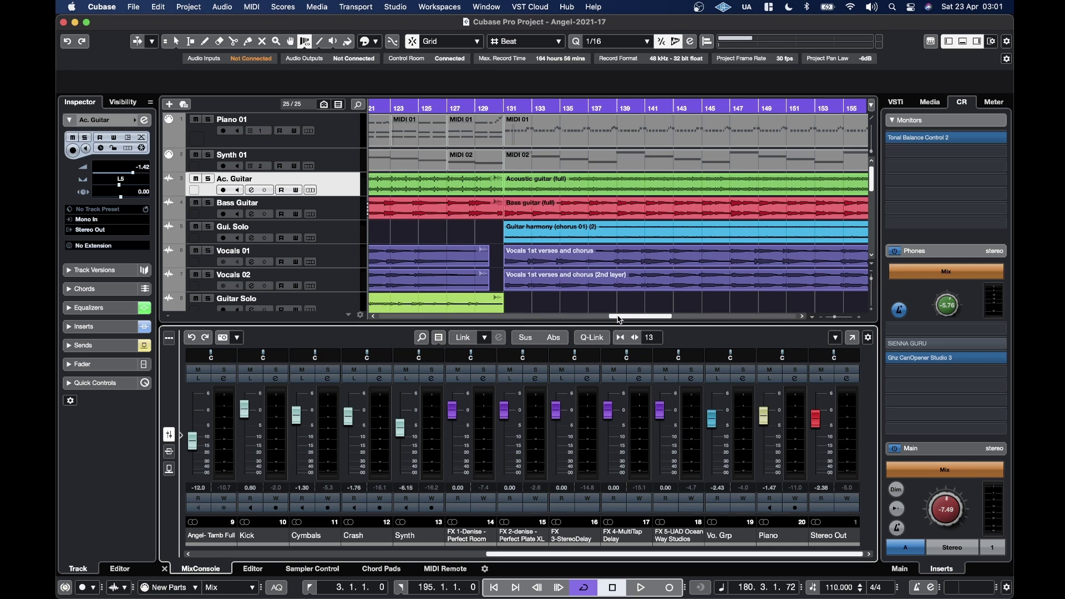
Open the MixConsole for the Angel-2021-17 project as a separate window
click(852, 337)
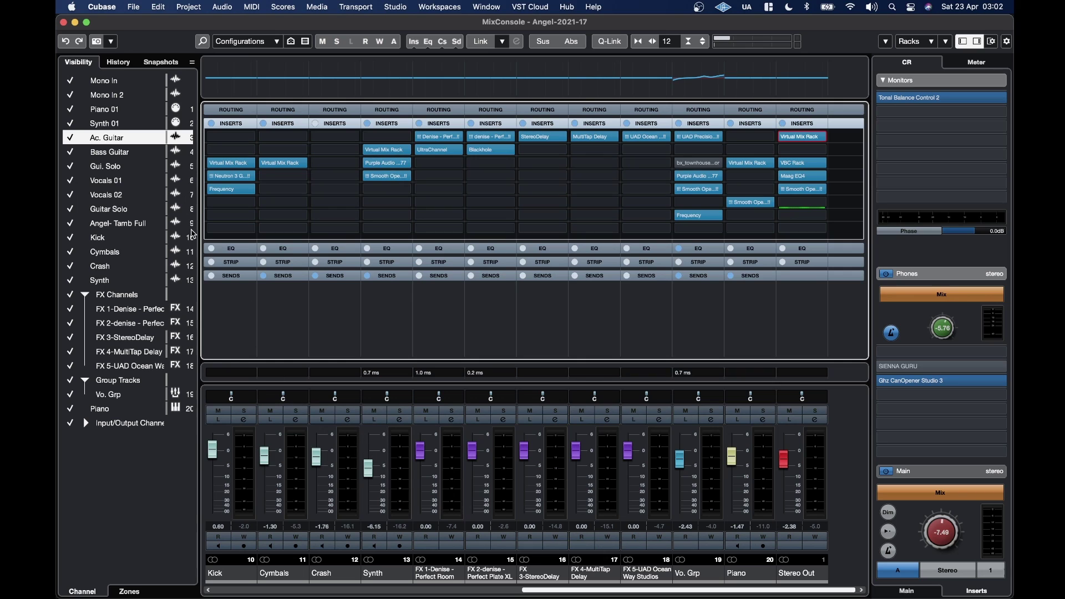
scroll(591, 592, left, 10)
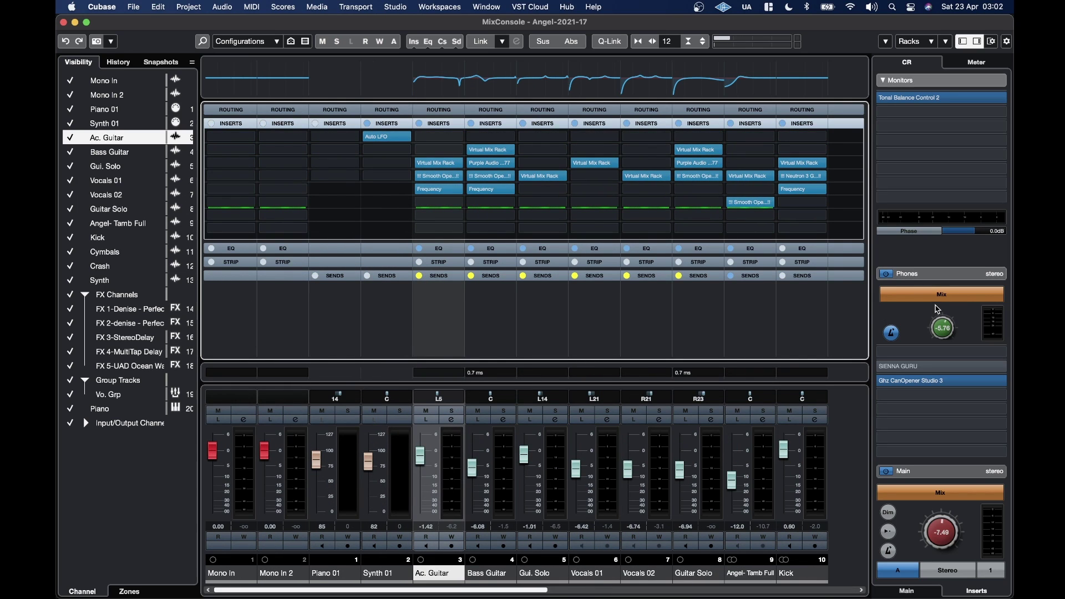
mouse_move(805, 179)
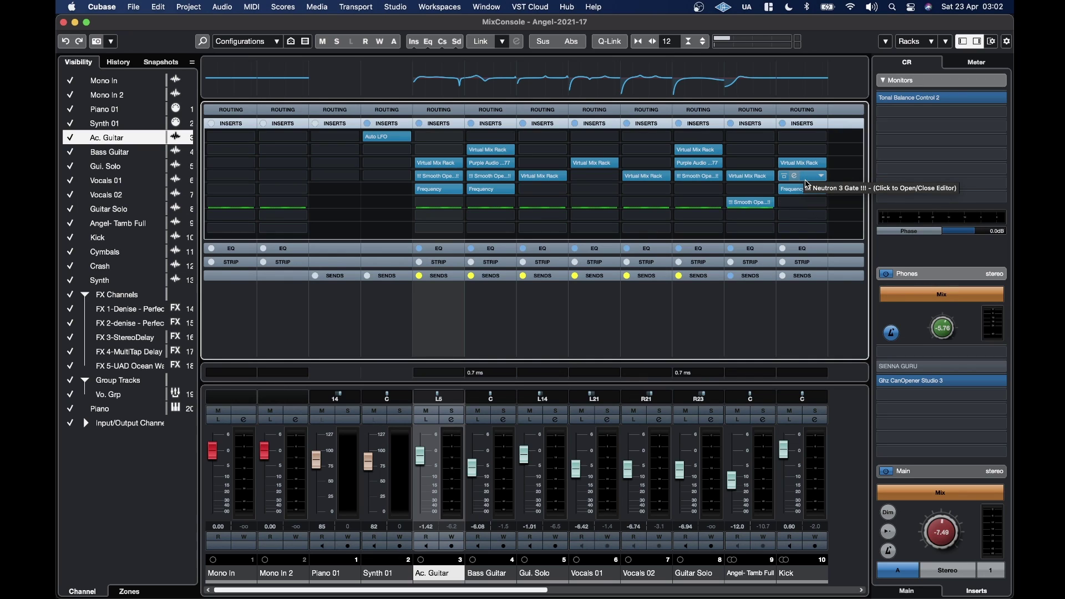
mouse_move(494, 193)
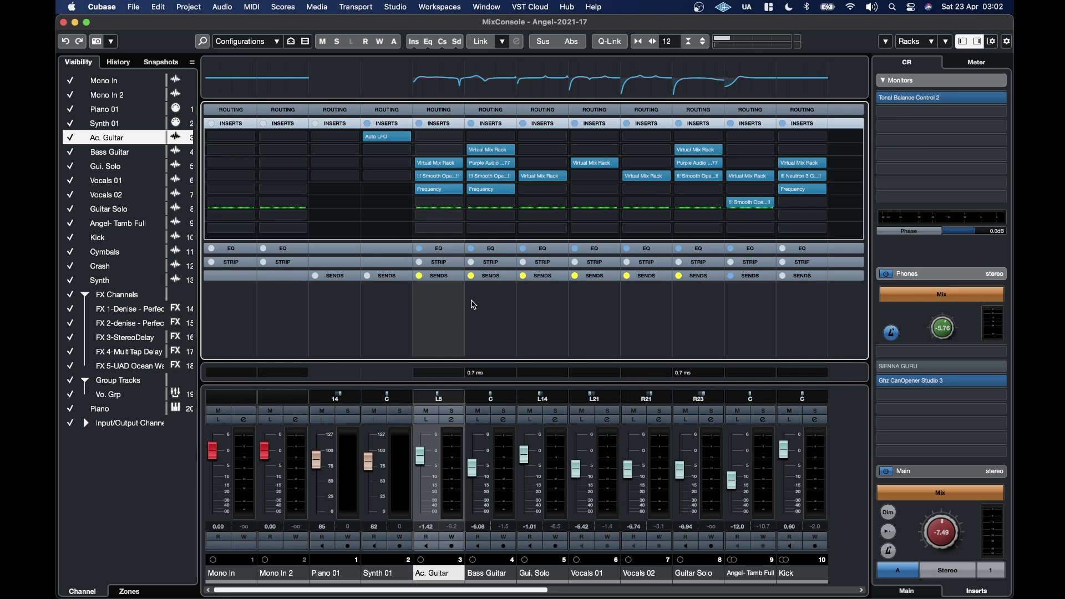
click(447, 163)
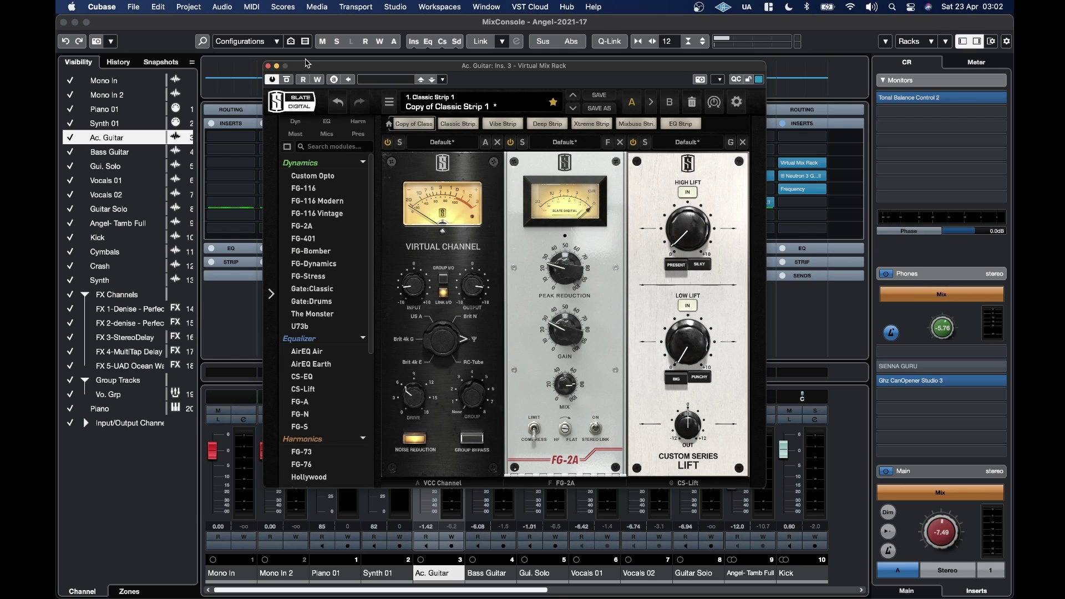
click(269, 66)
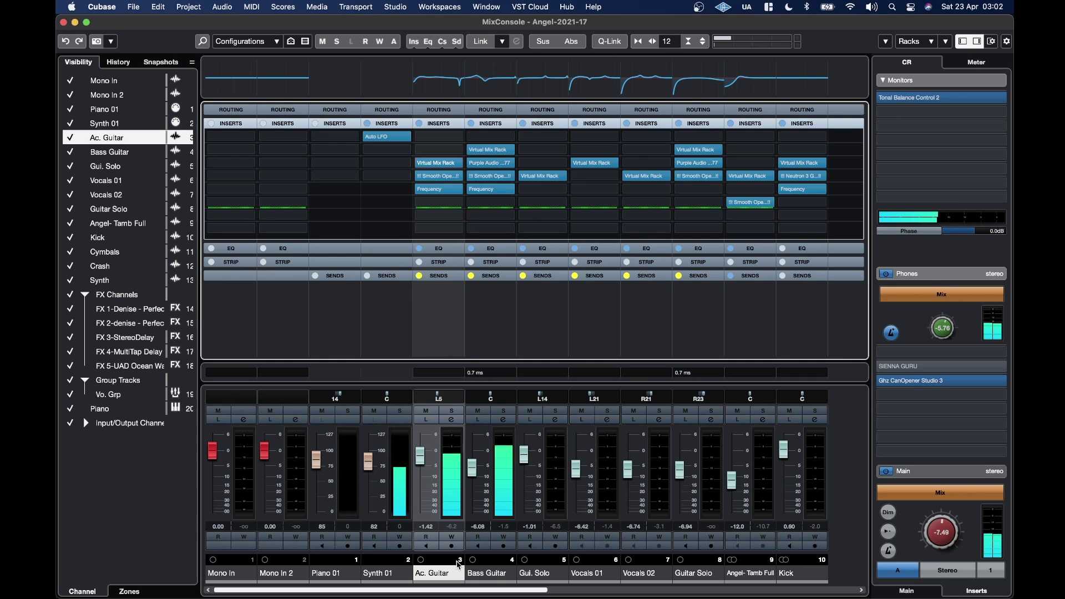
Replace UltraChannel on FX 1's second insert with VerbSuite Classics
scroll(440, 589, right, 10)
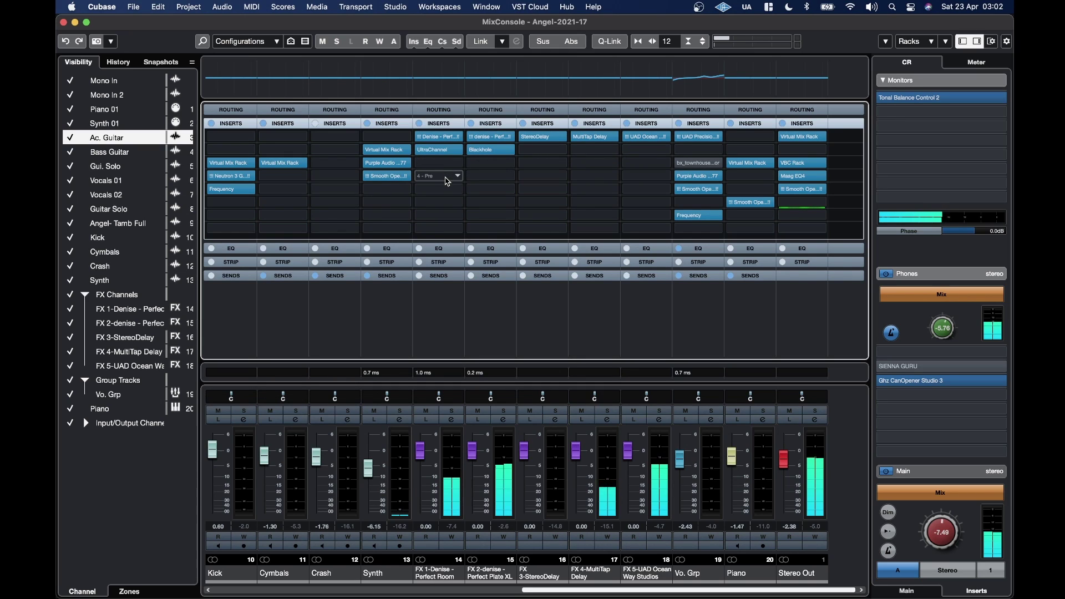
click(459, 153)
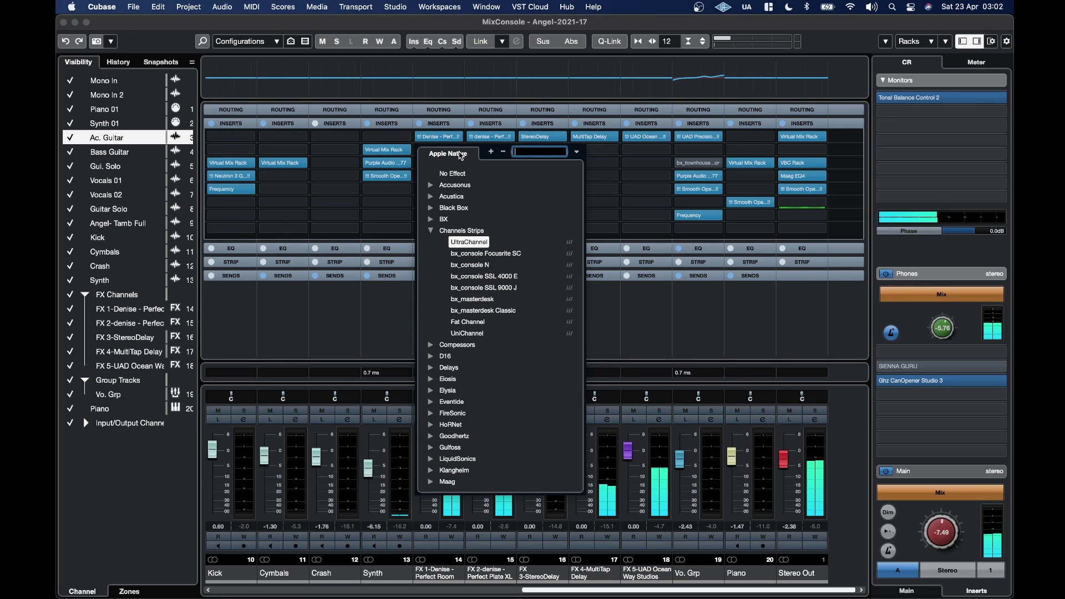
text(verb)
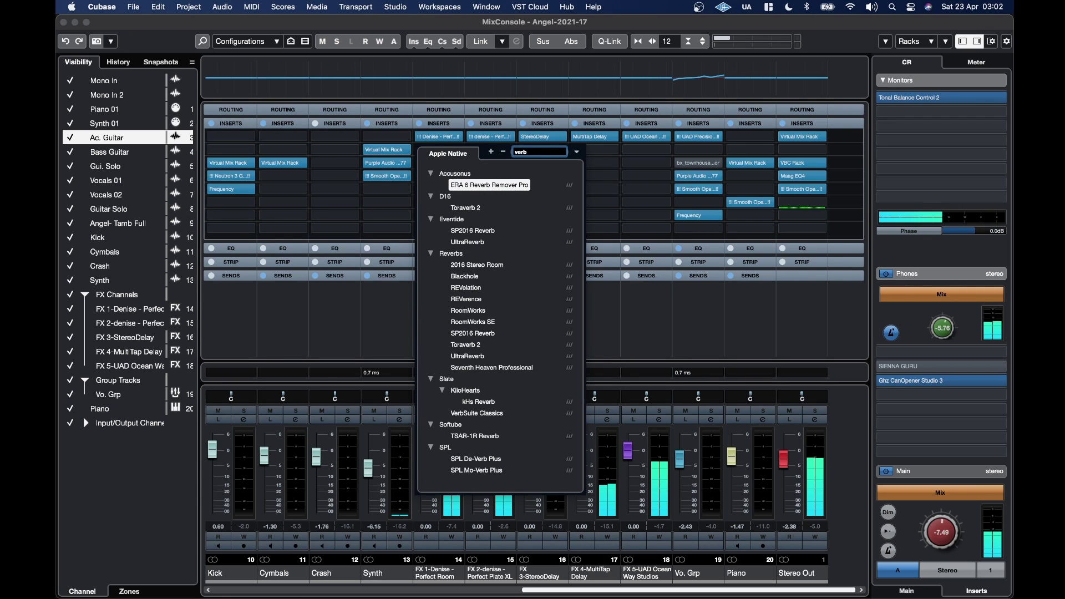
text(s)
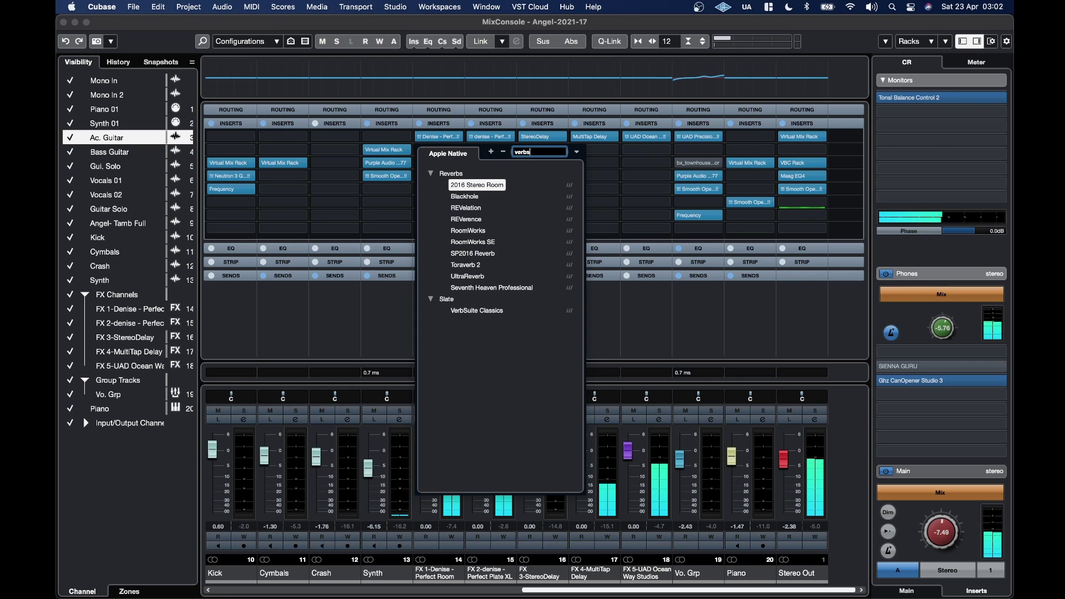
click(478, 309)
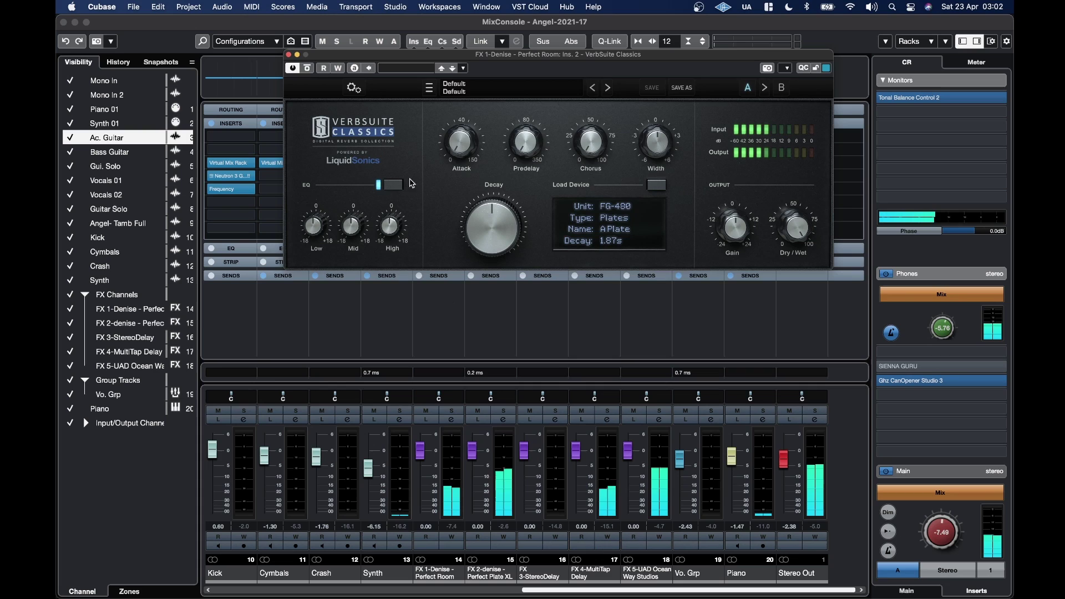
Load the FG-QRS Chambers Music Studio device with 1.52 s decay, then close the plugin
click(593, 226)
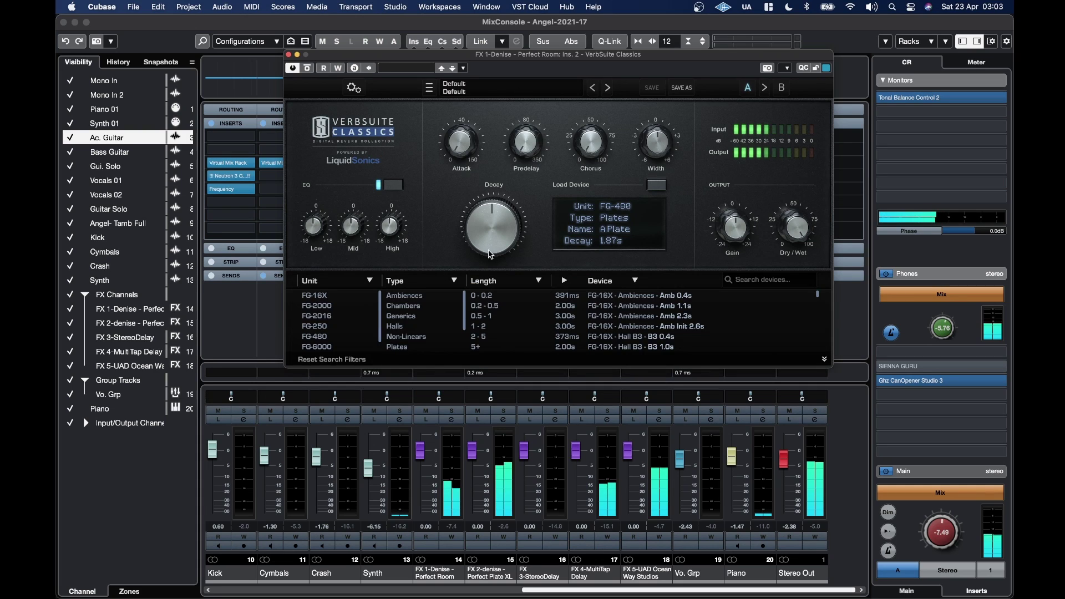
click(412, 307)
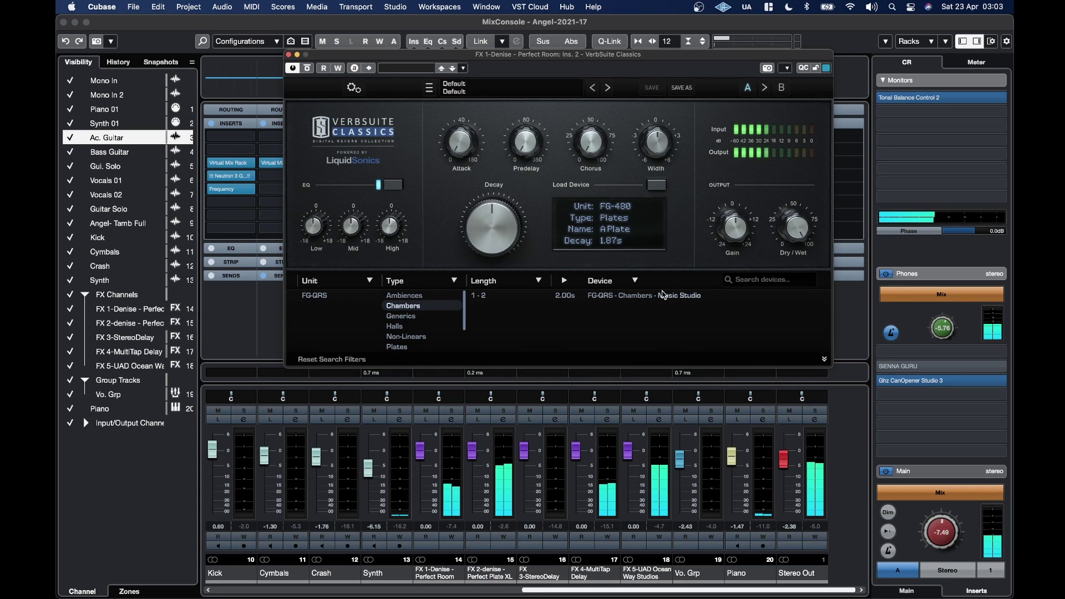
click(643, 295)
scroll(499, 217, up, 1)
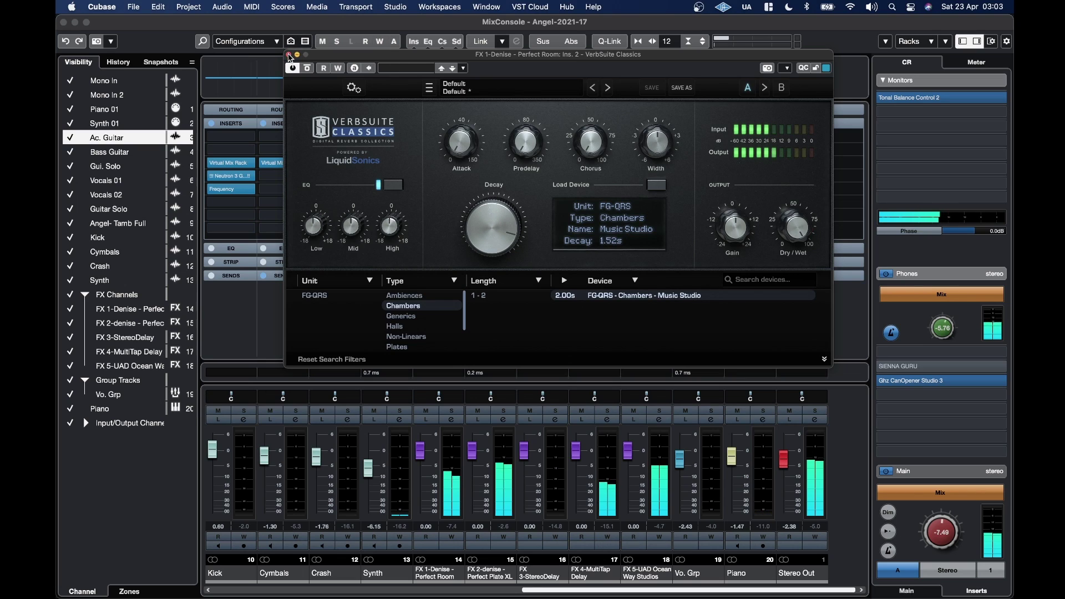
click(289, 55)
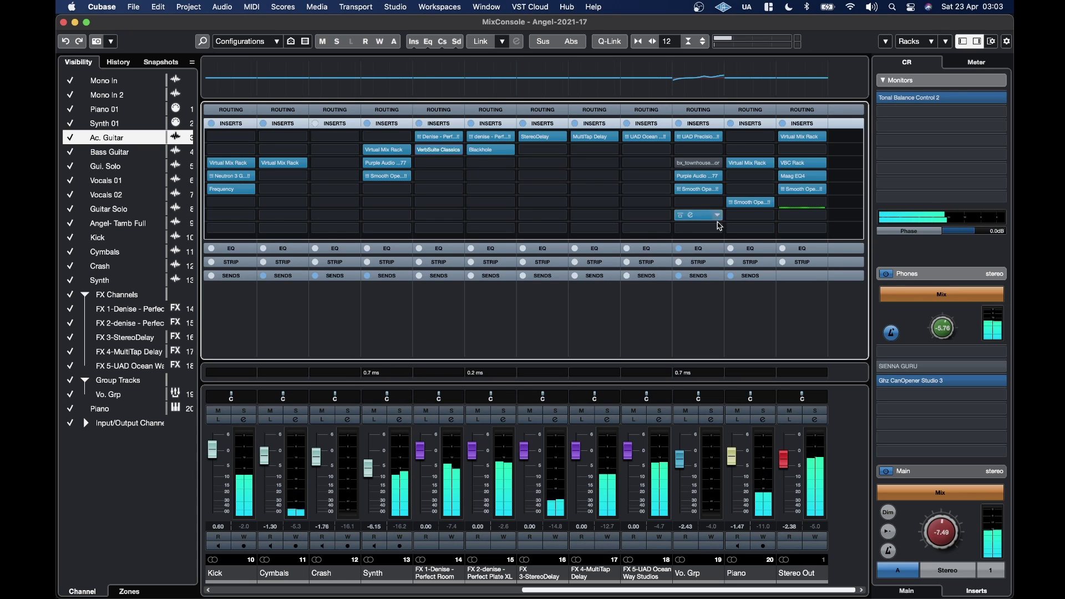
Put Virtual Tape Machines on Stereo Out insert 2 with input at -8.39 dB, then close it
click(821, 156)
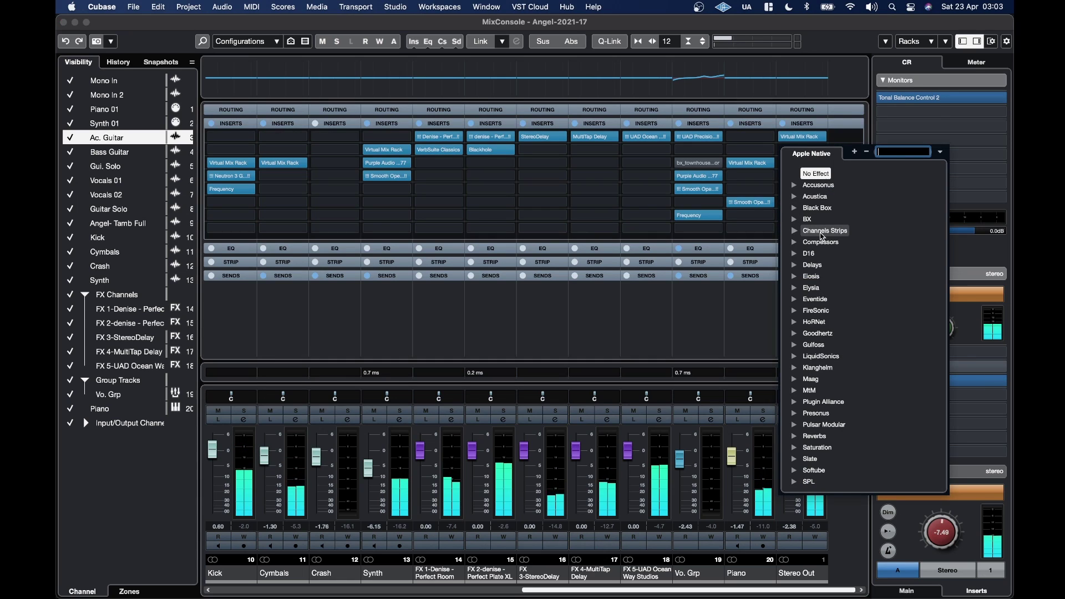
text(virt)
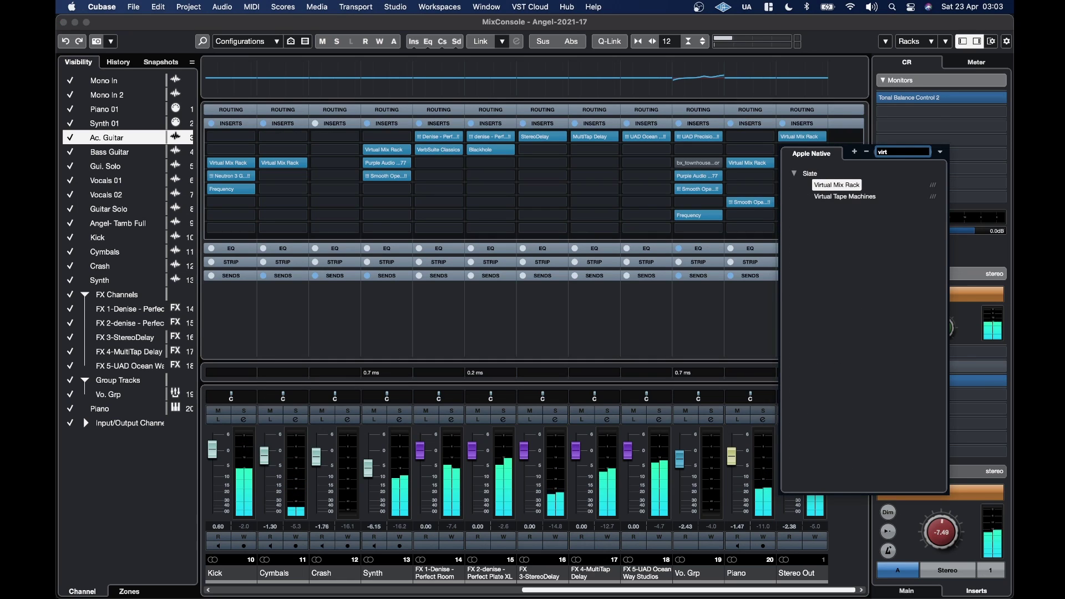
click(845, 197)
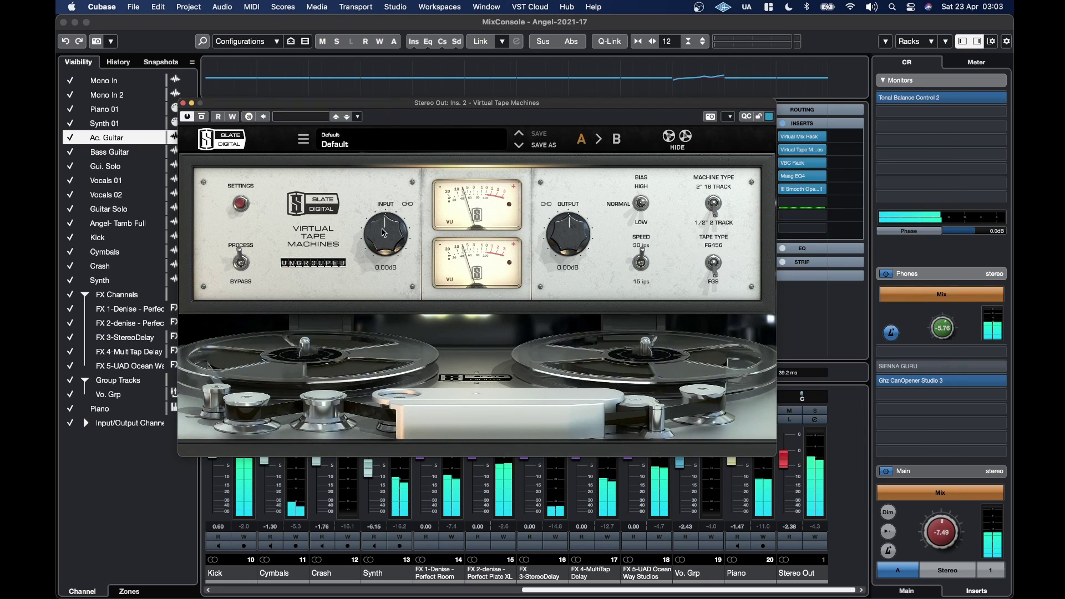
drag(385, 227, 384, 232)
scroll(384, 232, down, 5)
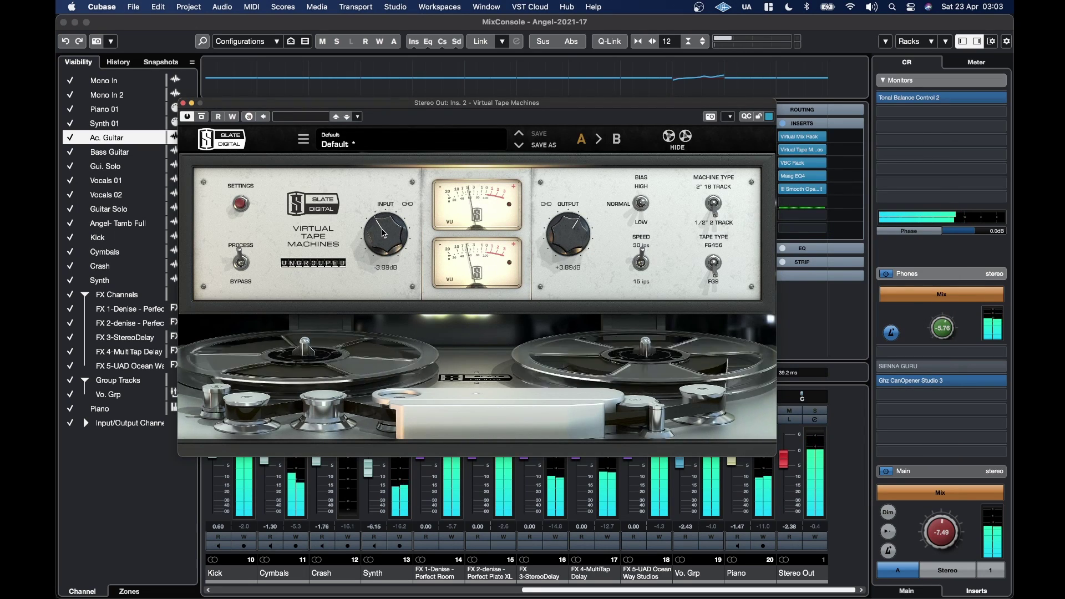
scroll(384, 232, down, 3)
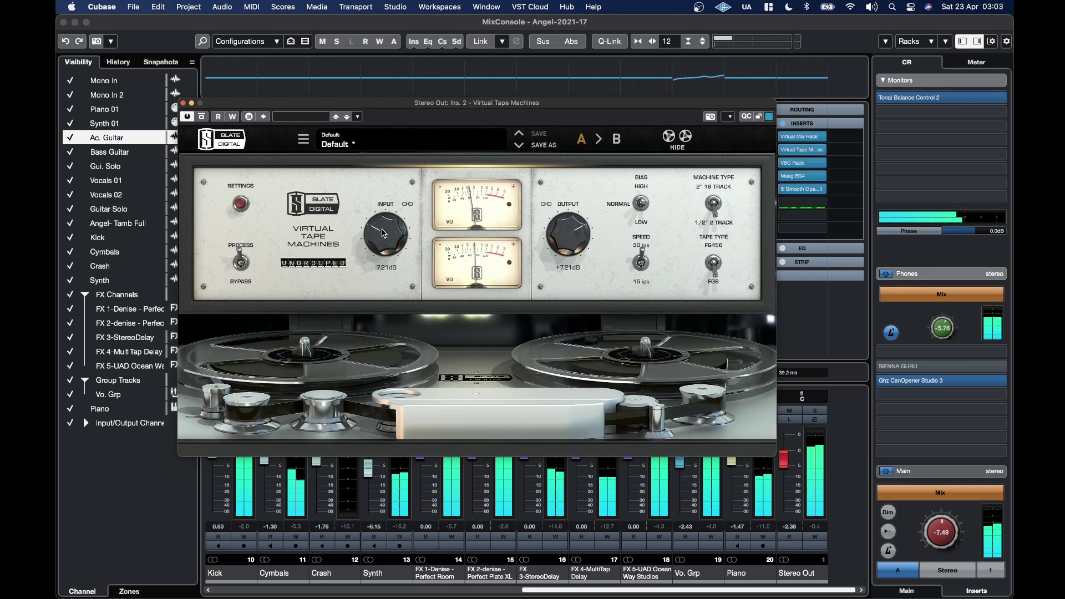
scroll(384, 233, down, 1)
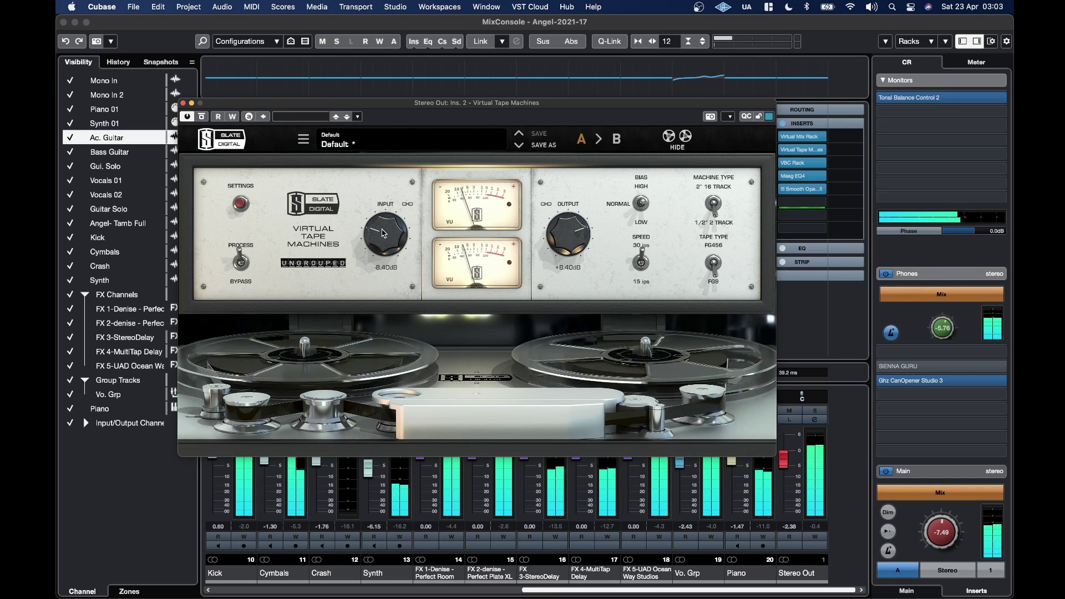
click(184, 104)
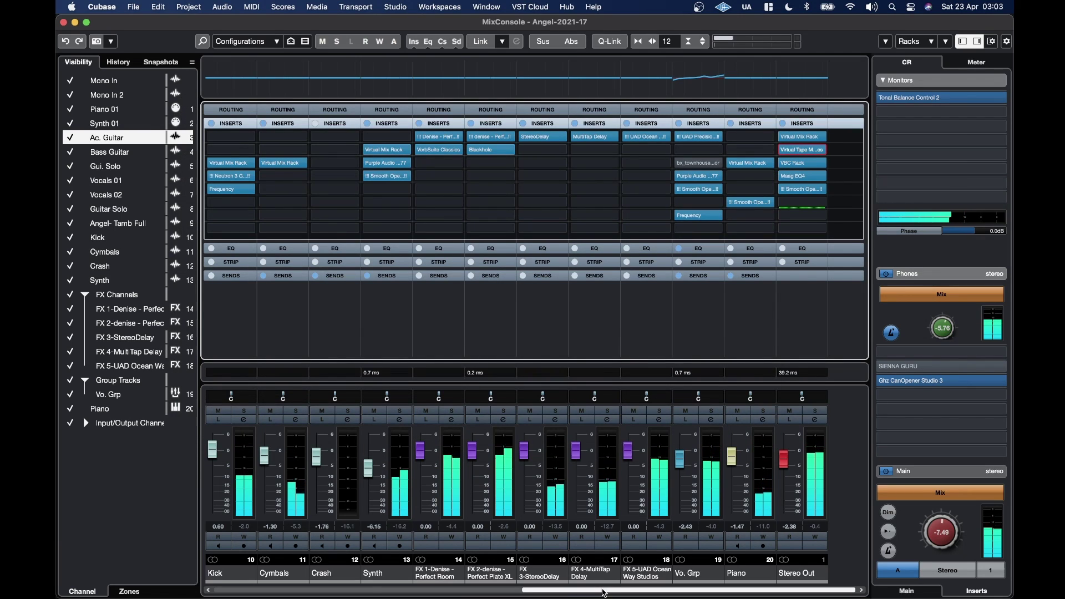
Load Virtual Tape Machines on the Ac. Guitar's first insert
scroll(599, 594, left, 5)
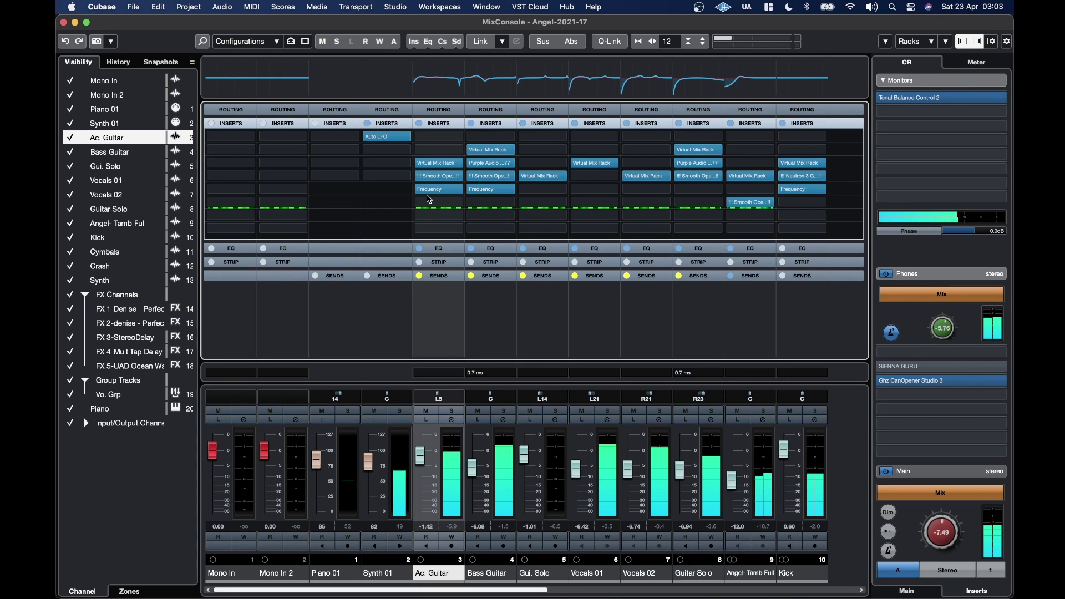
click(447, 137)
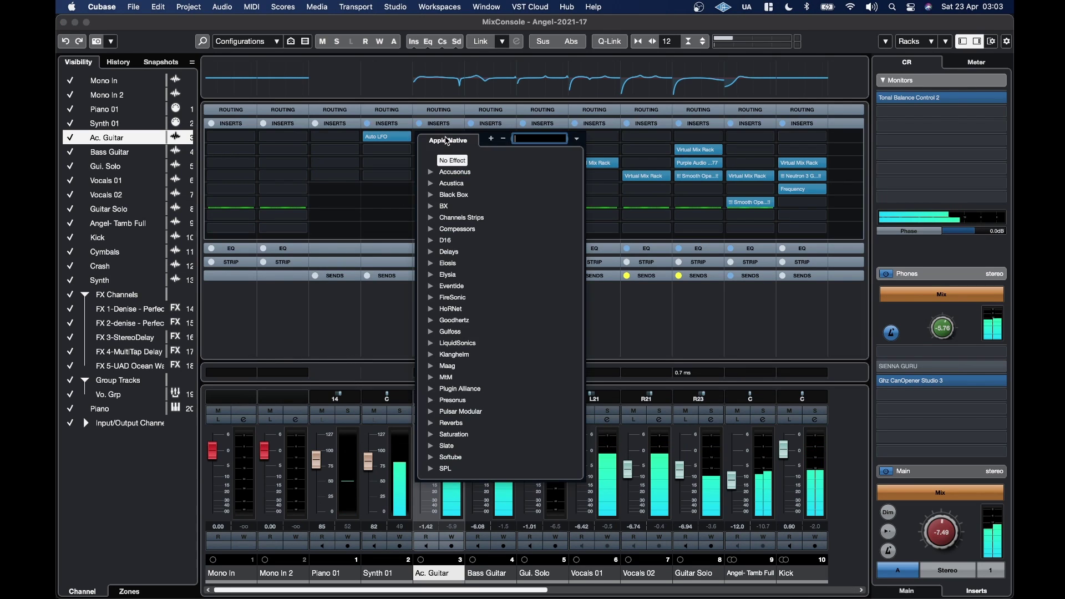
text(virt)
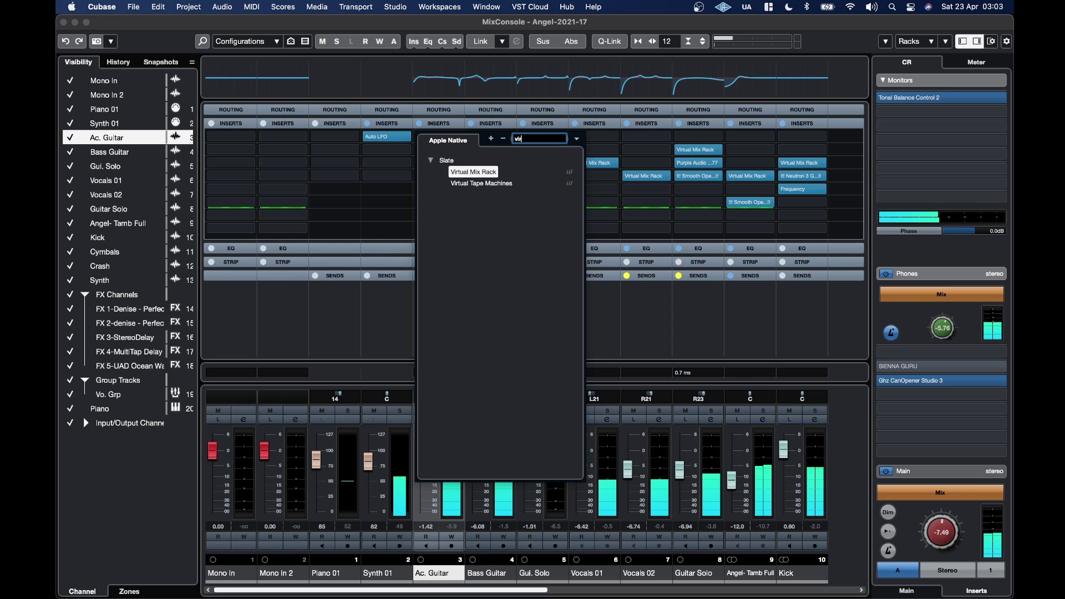
click(484, 183)
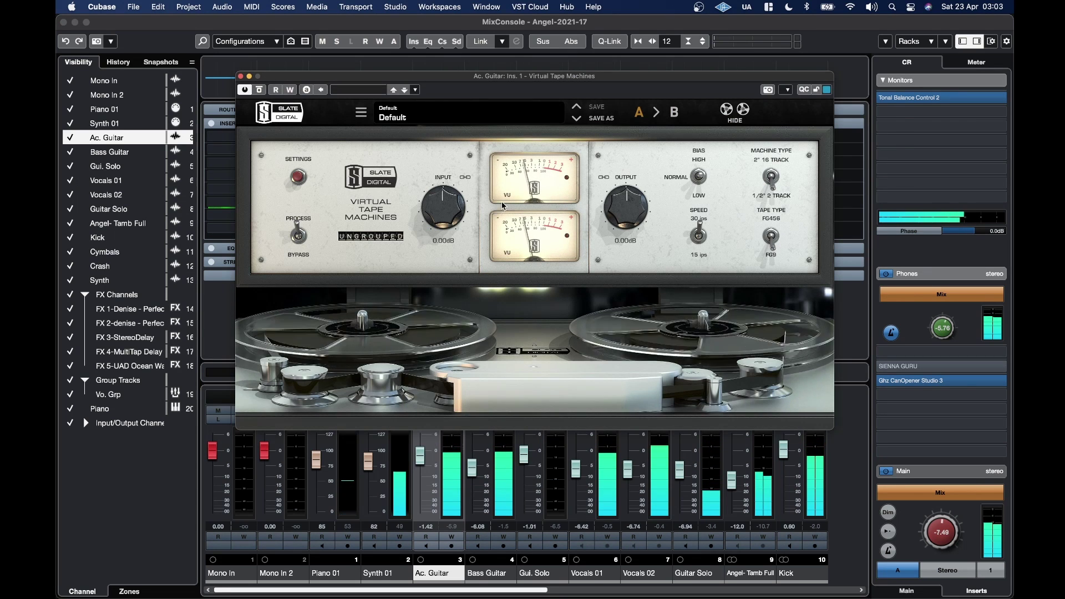
Set the Ac. Guitar tape input to -10.6 dB, output +10.6 dB, and close the window
drag(440, 210, 440, 213)
scroll(440, 213, down, 7)
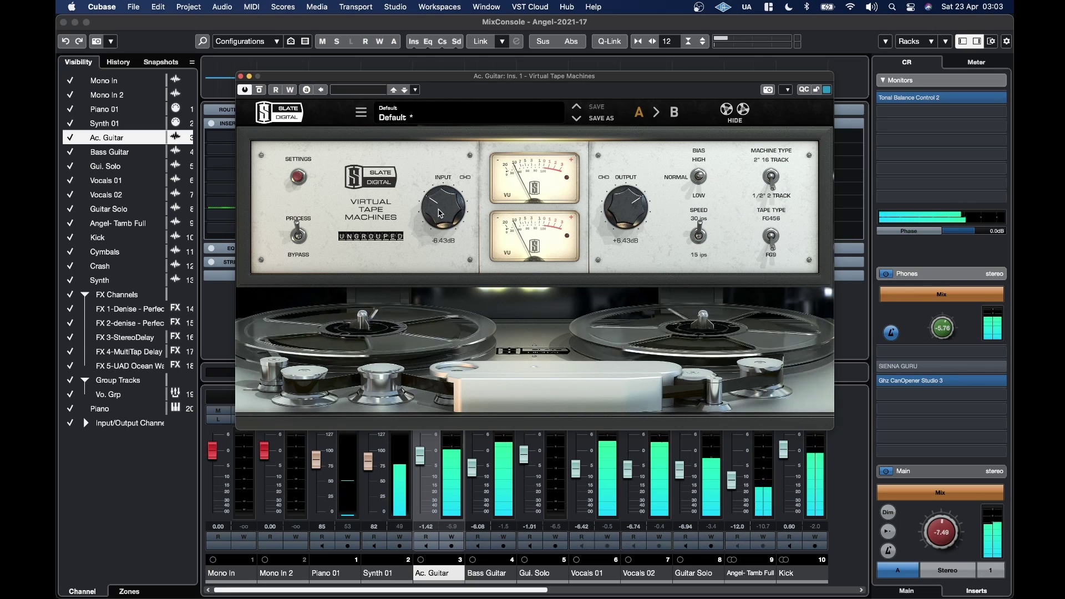
scroll(440, 213, down, 2)
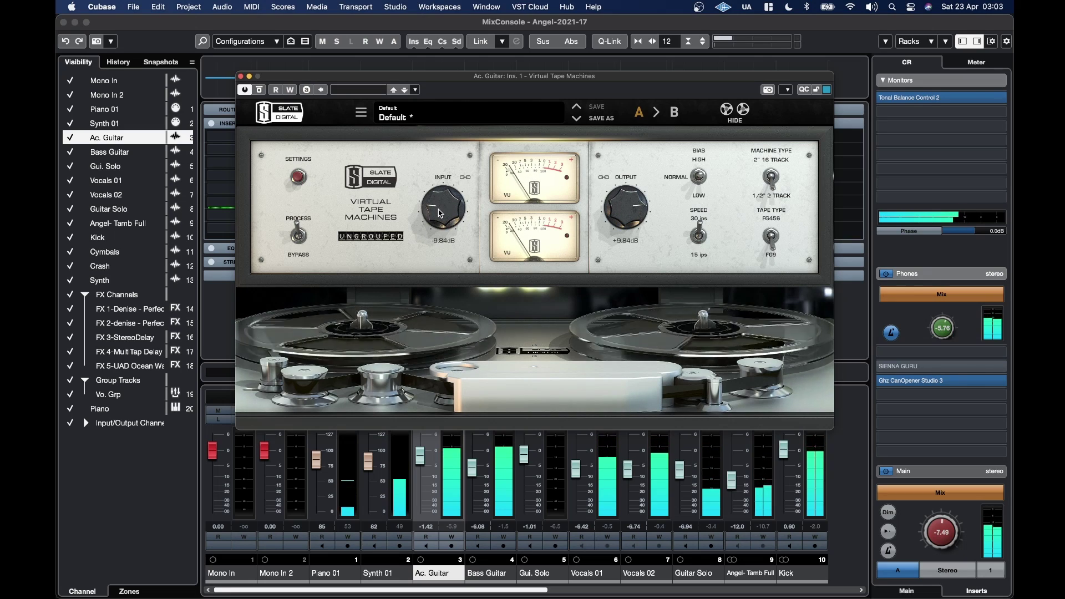
scroll(440, 213, down, 1)
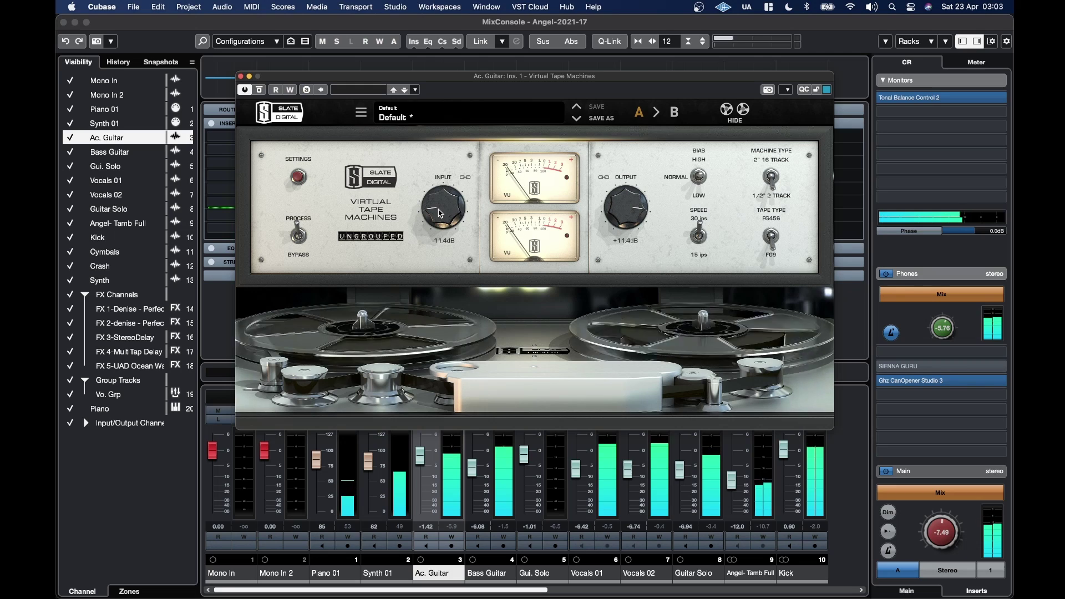
scroll(440, 213, down, 1)
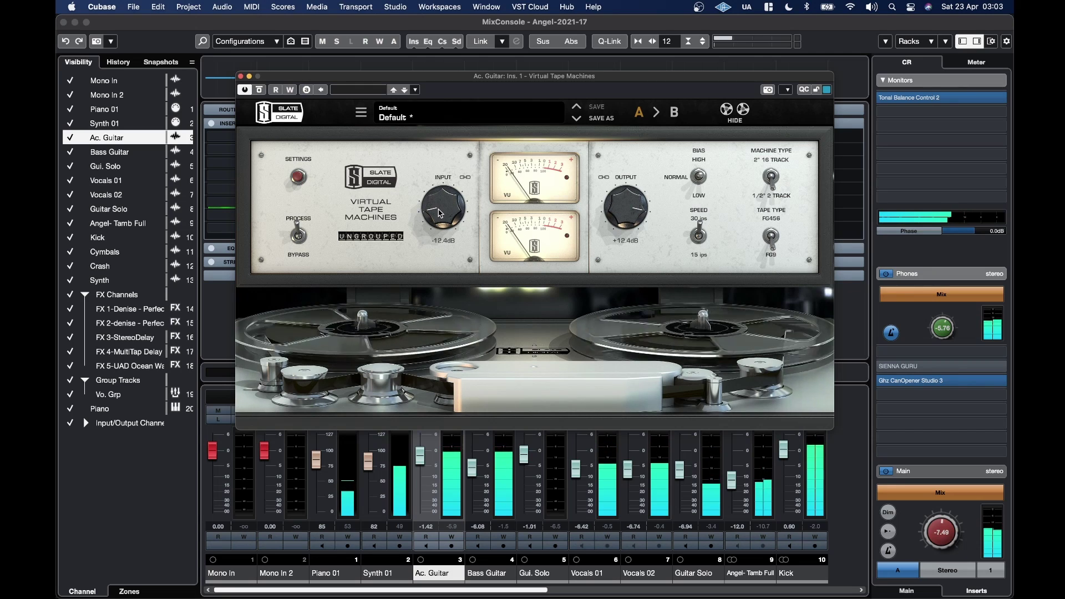
scroll(440, 213, up, 1)
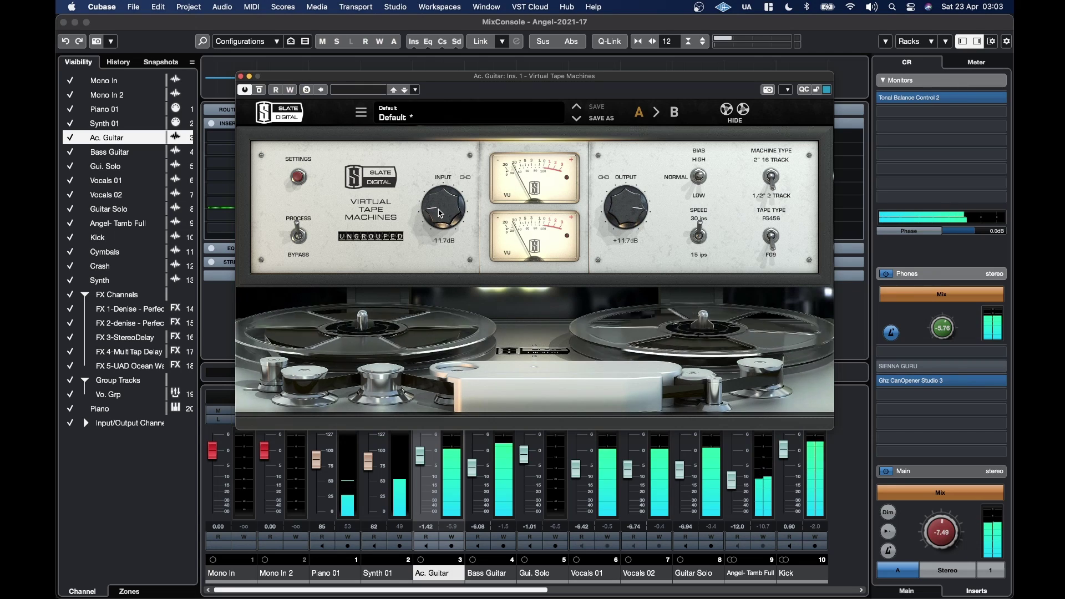
scroll(440, 213, up, 1)
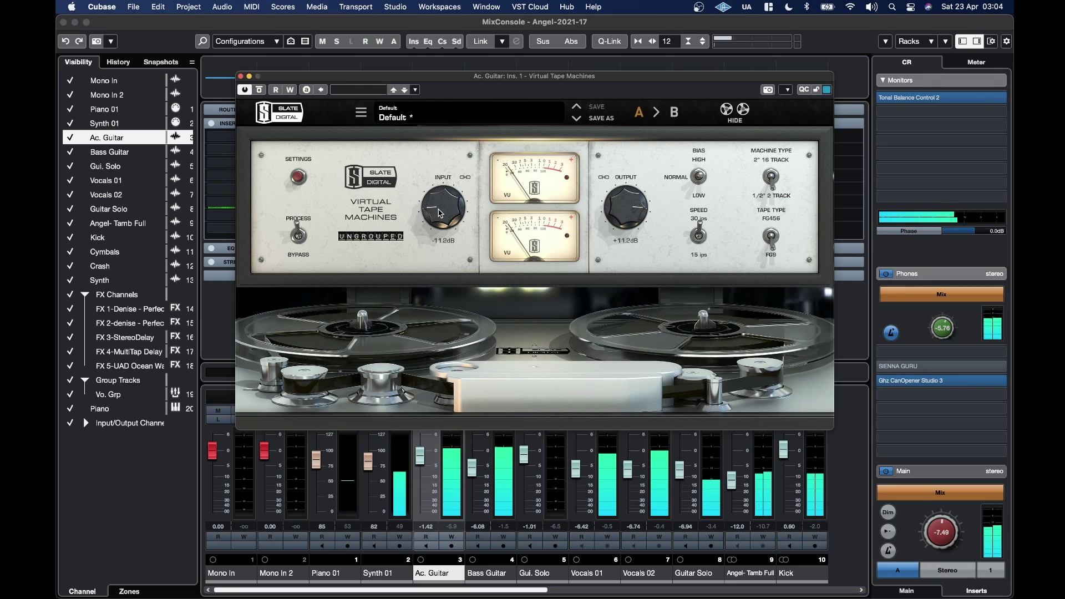
scroll(440, 213, up, 1)
scroll(440, 213, up, 1)
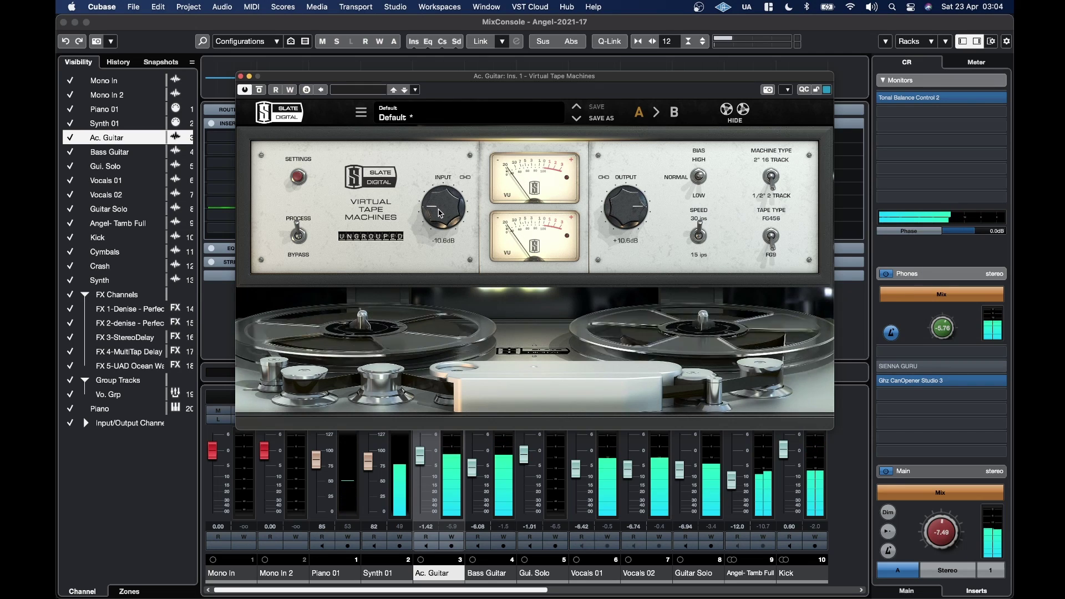
click(241, 76)
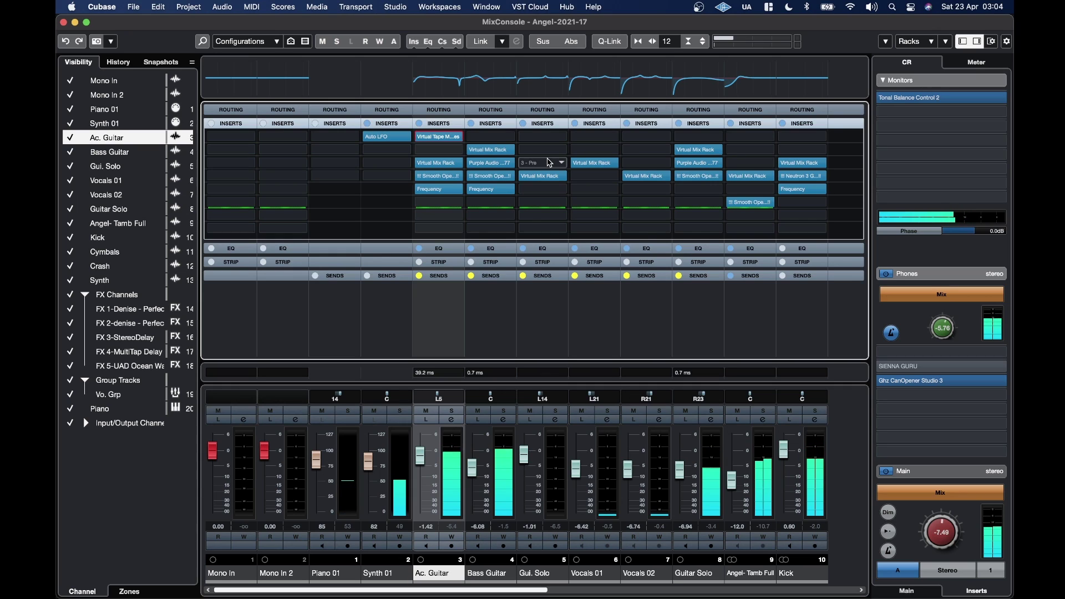
Add Virtual Tape Machines to Bass Guitar insert 1 at -11.3 dB input, then close it
click(492, 140)
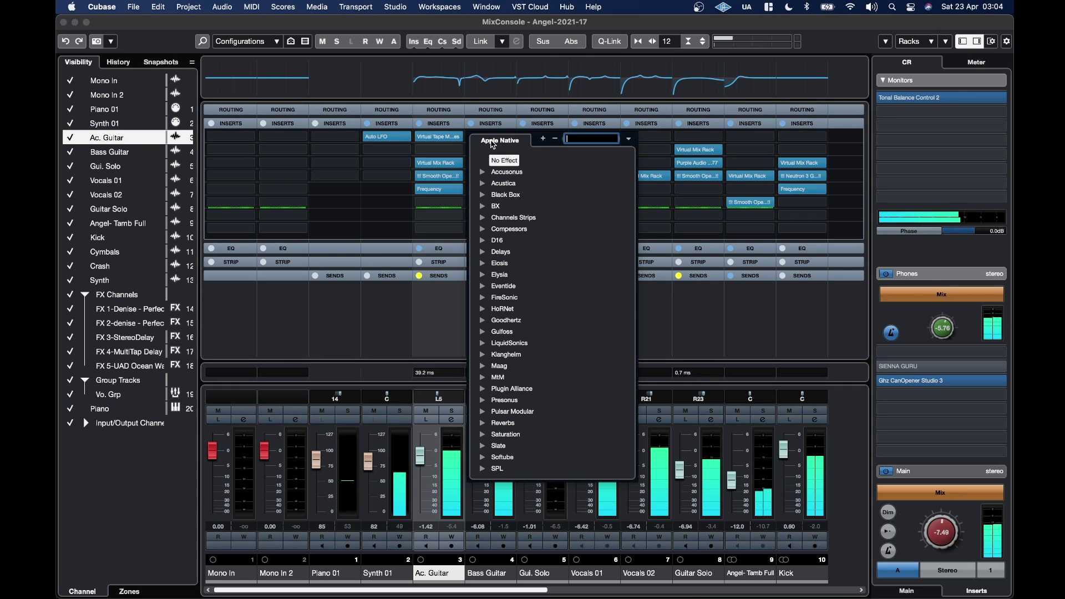
text(virt)
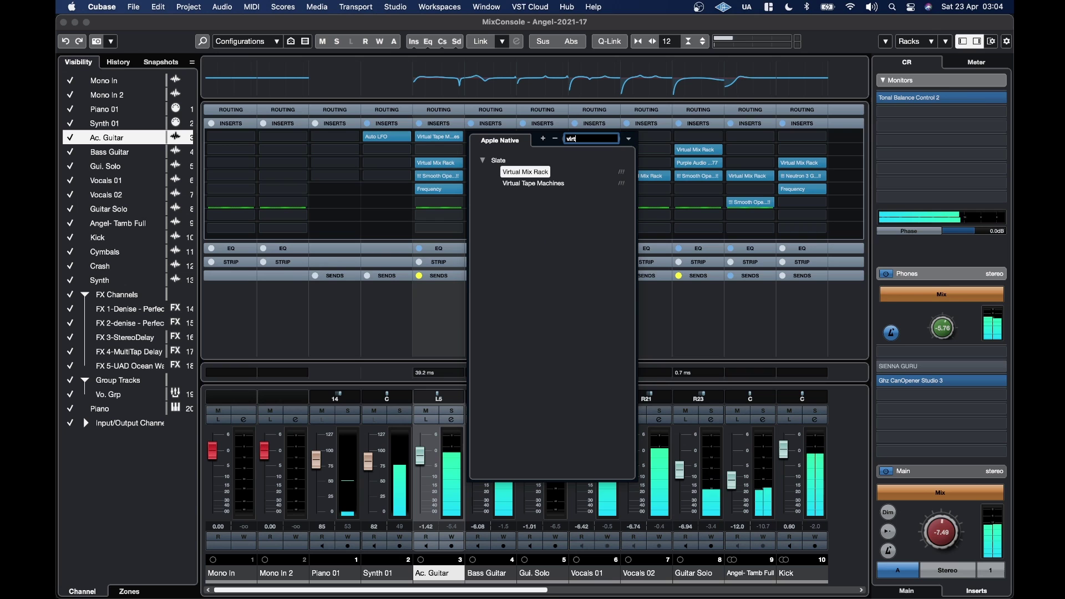
click(538, 184)
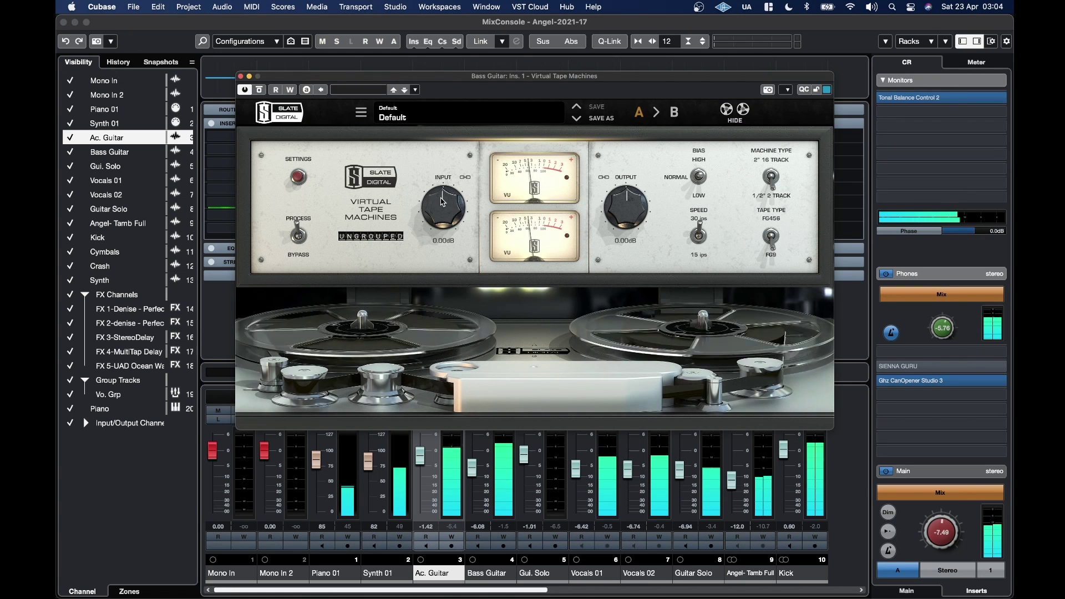
drag(443, 192, 443, 203)
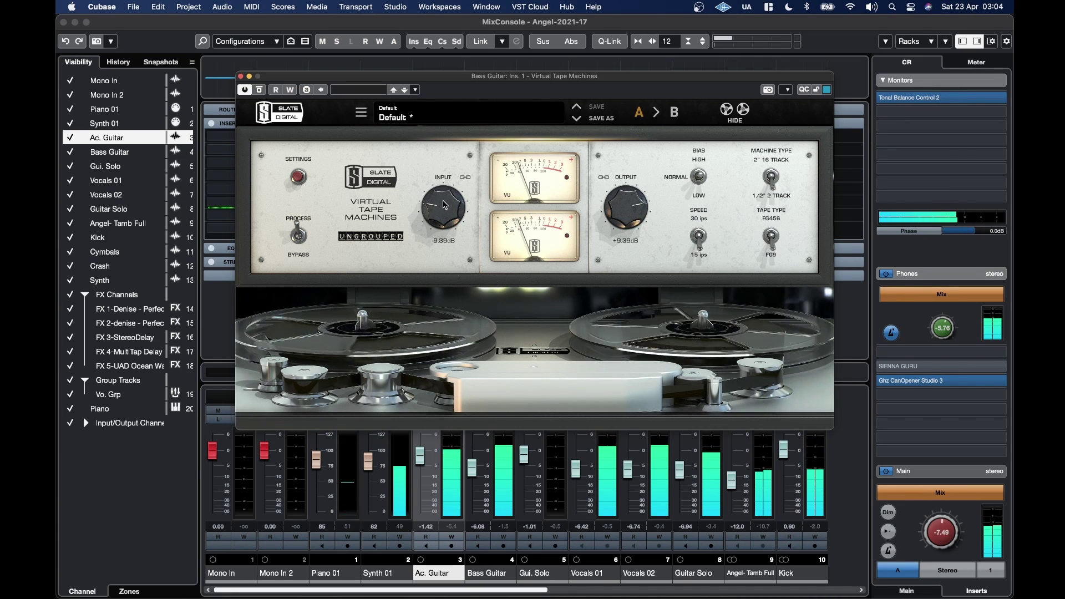
drag(443, 202, 444, 205)
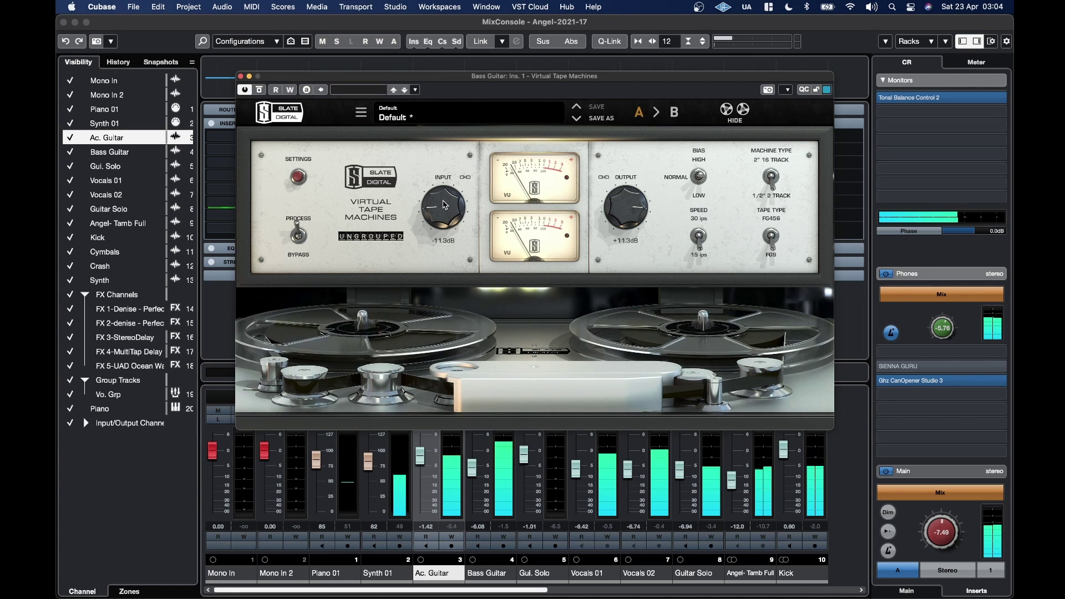
click(240, 76)
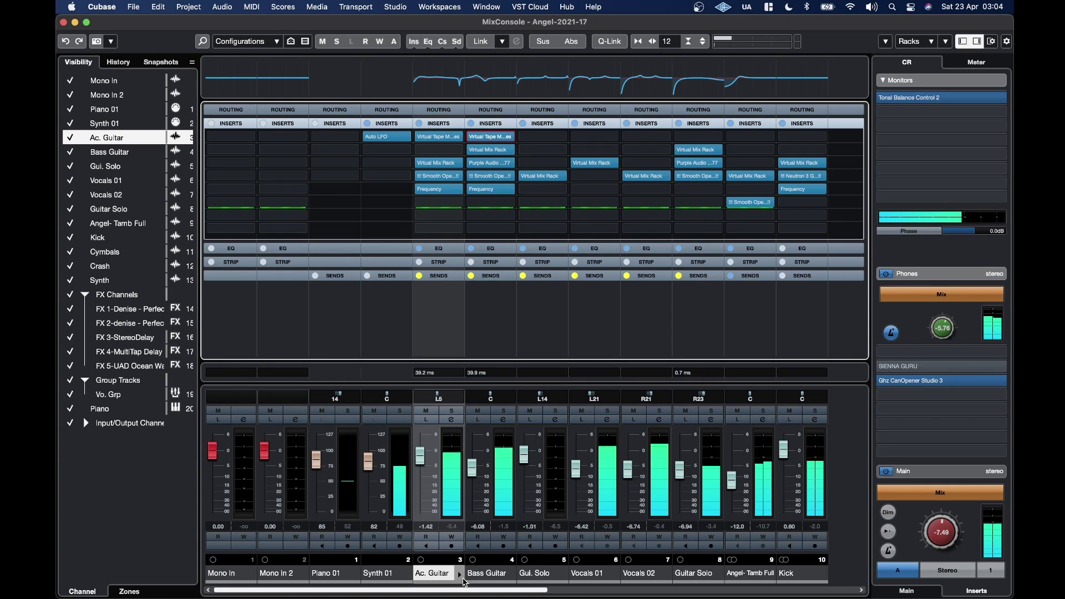
Lower the Stereo Out fader to -4.20 dB
scroll(460, 592, right, 3)
scroll(460, 592, right, 5)
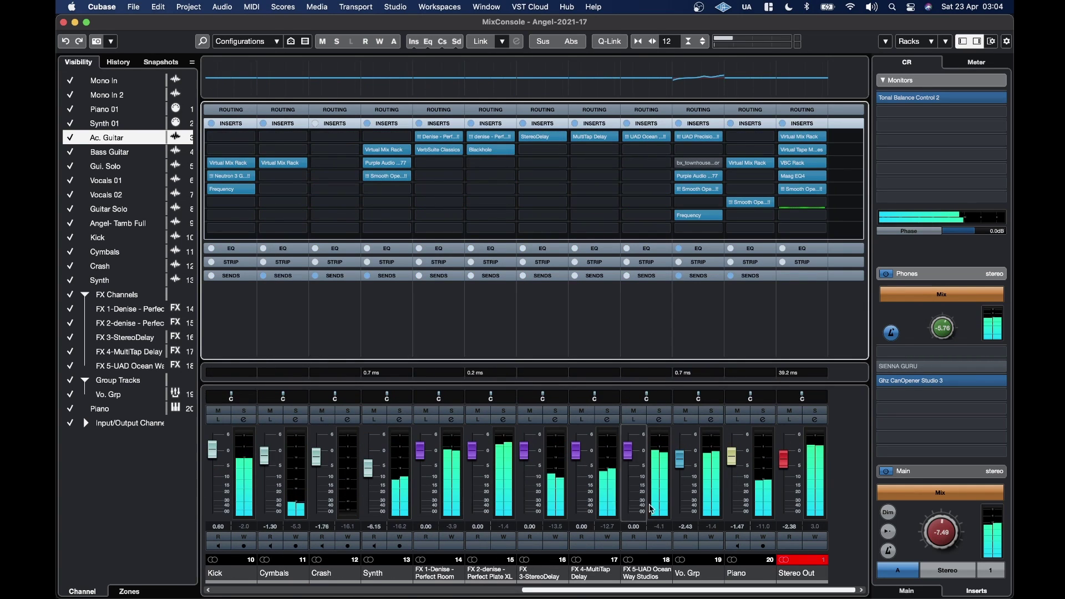
drag(782, 466, 782, 471)
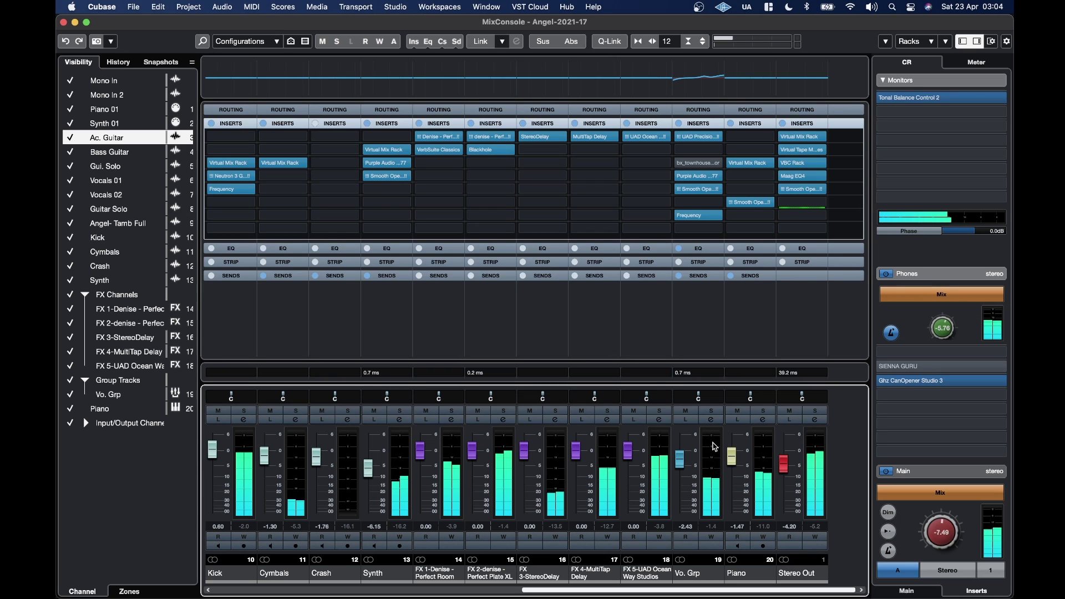
Load Virtual Tape Machines into Vo. Grp's second insert from its channel settings
click(712, 421)
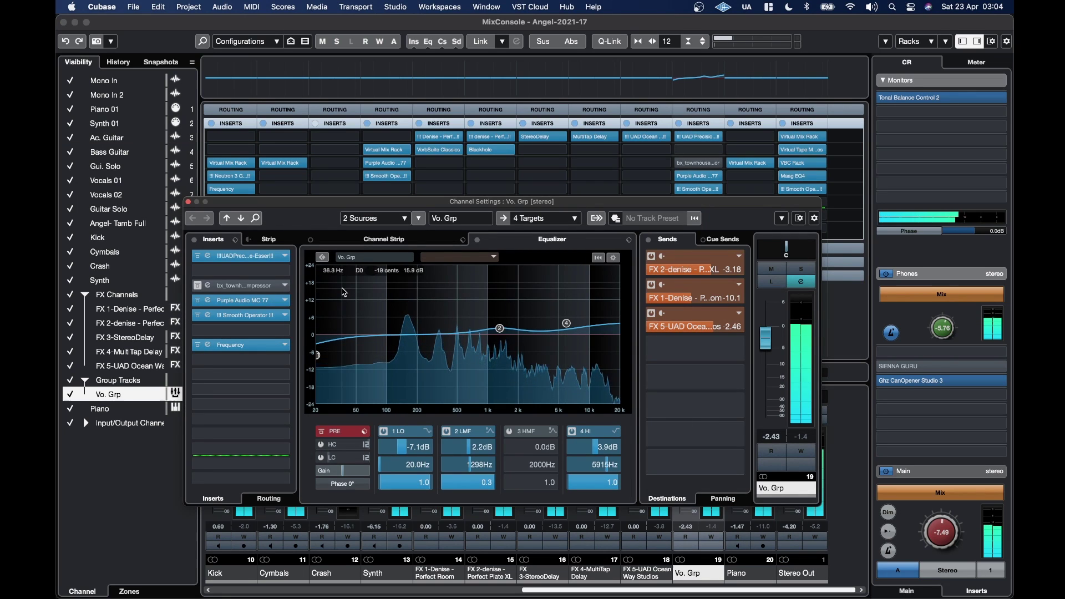
click(251, 271)
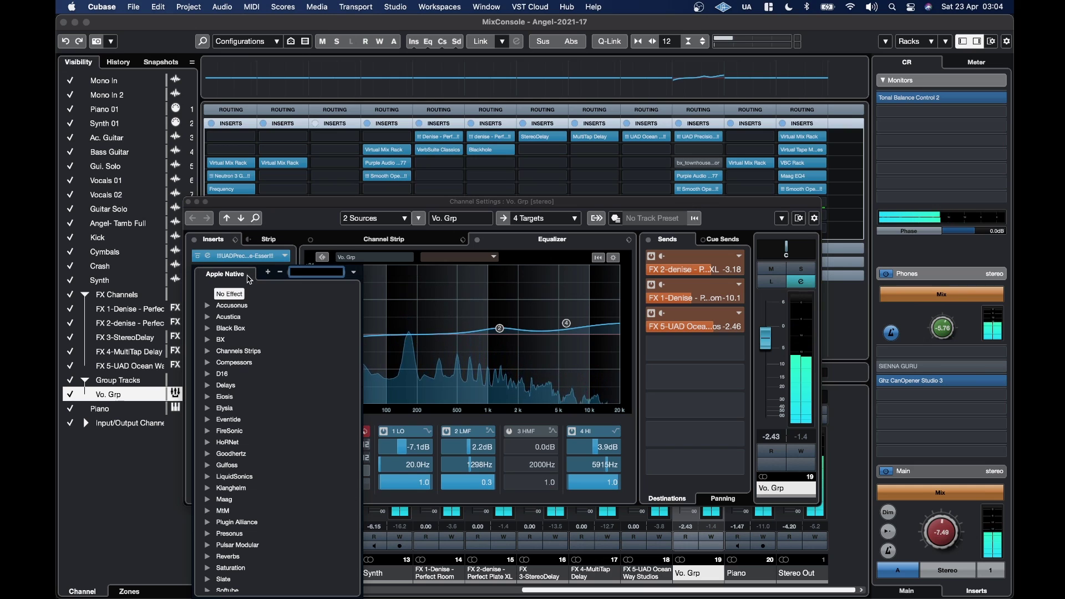
text(virt)
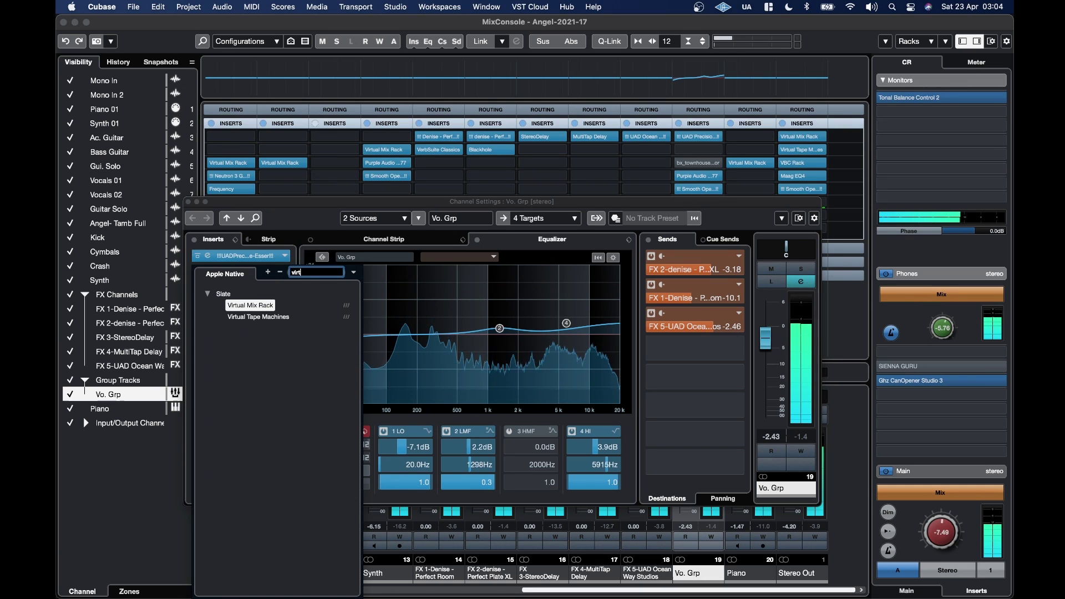
click(258, 317)
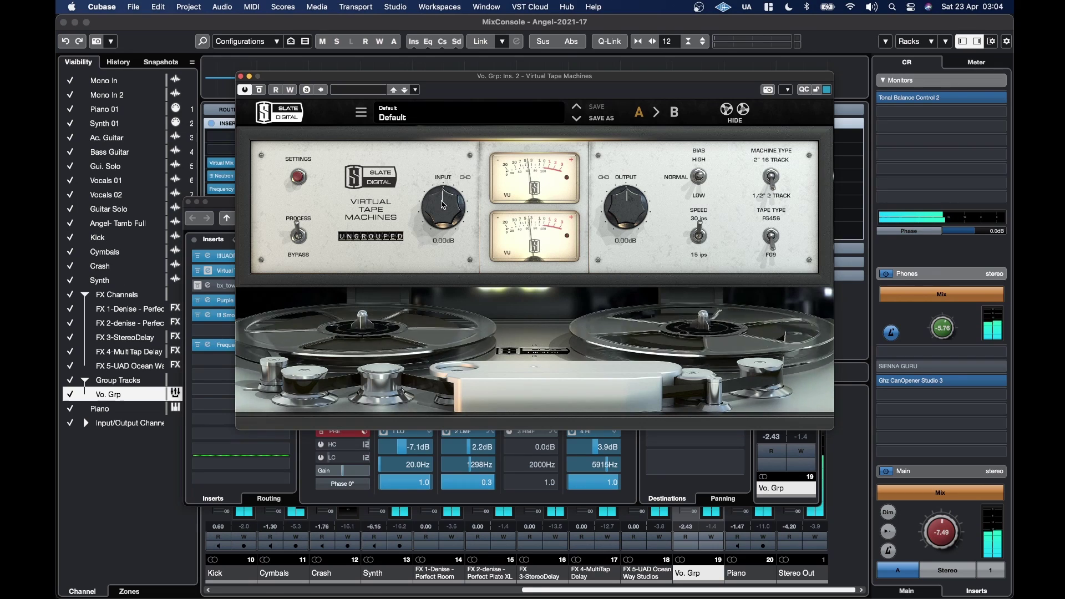
Set the Vo. Grp tape input to about -9.56 dB and close the plugin window
drag(443, 199, 444, 205)
scroll(443, 204, down, 5)
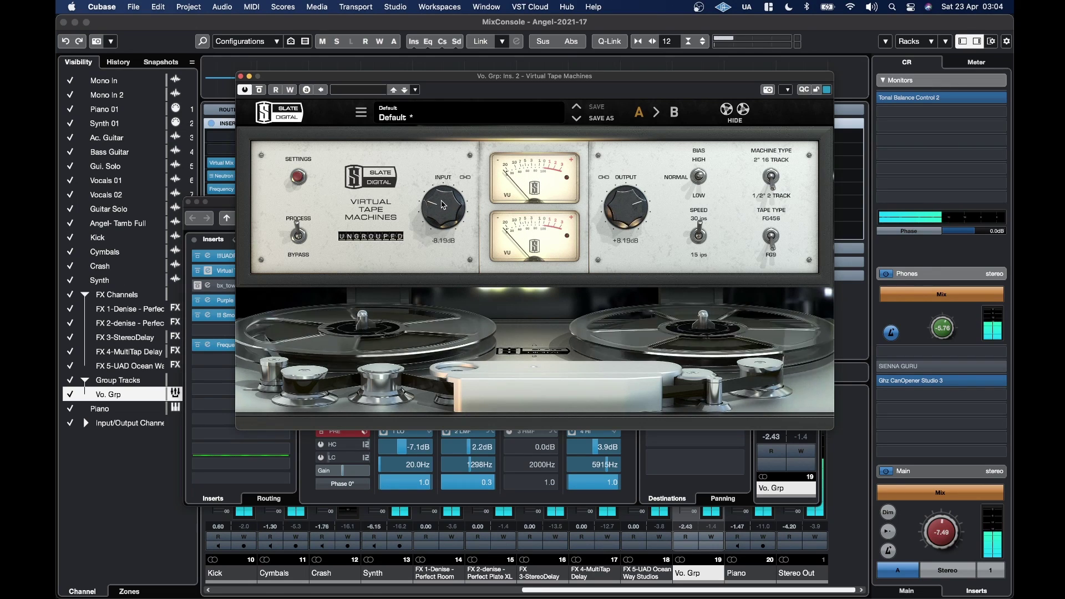
scroll(444, 204, down, 2)
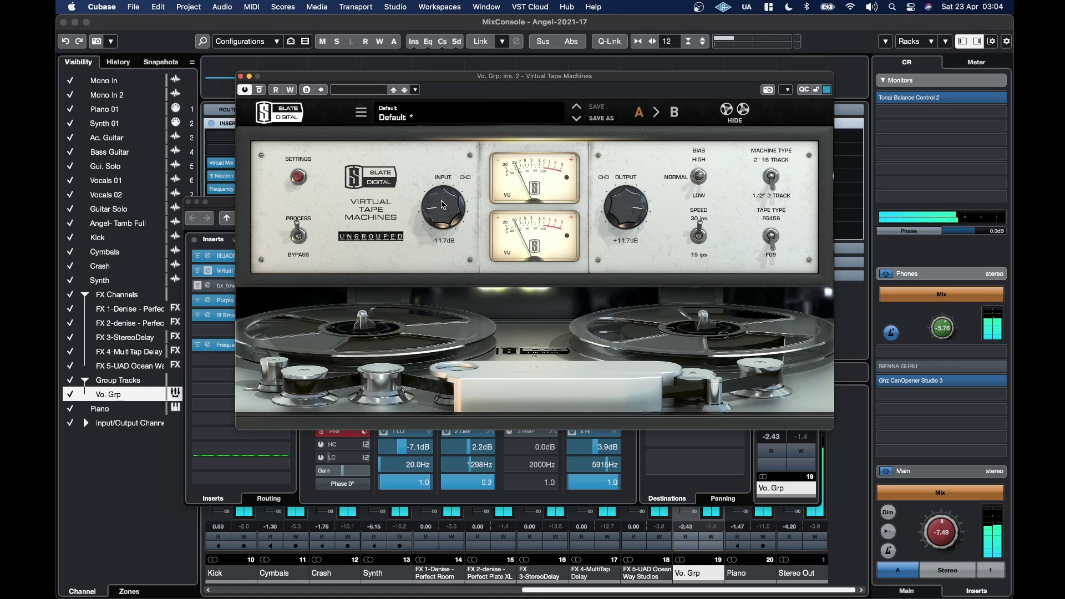
scroll(440, 214, down, 2)
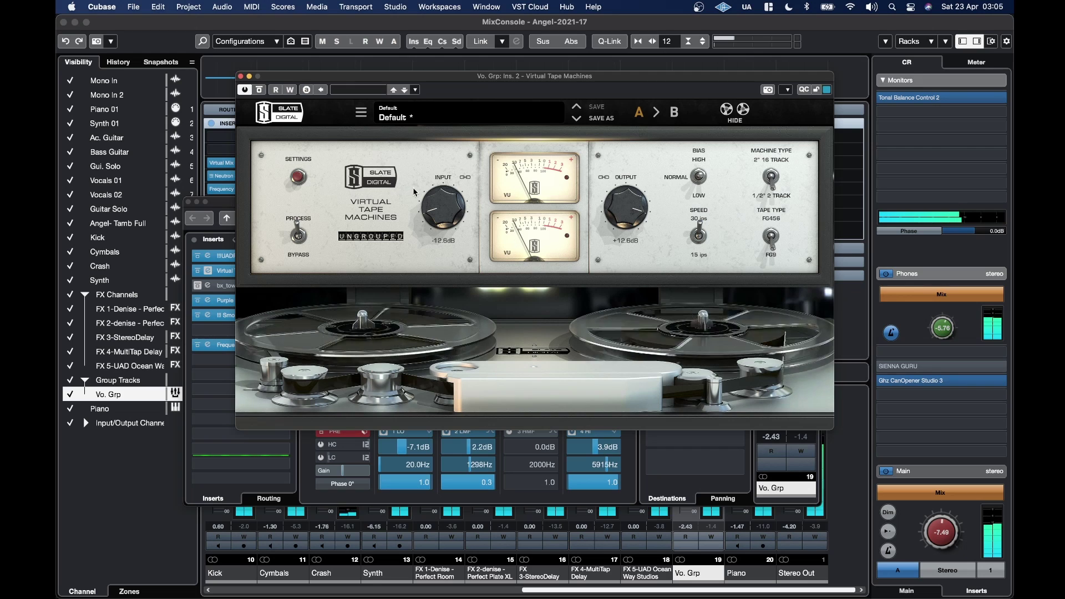
scroll(440, 206, up, 3)
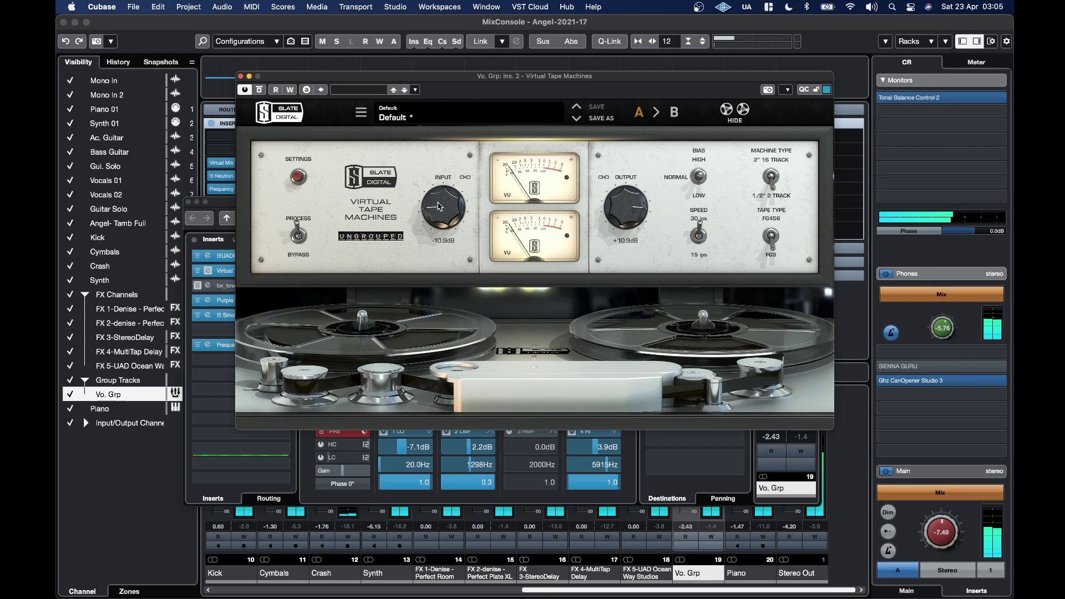
scroll(439, 206, up, 2)
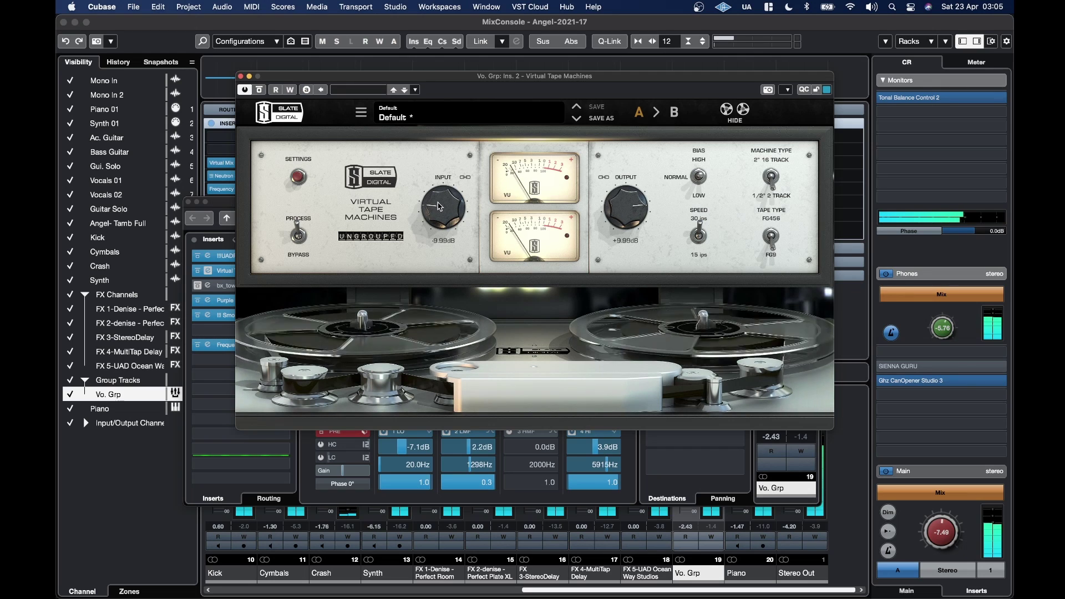
scroll(440, 206, up, 1)
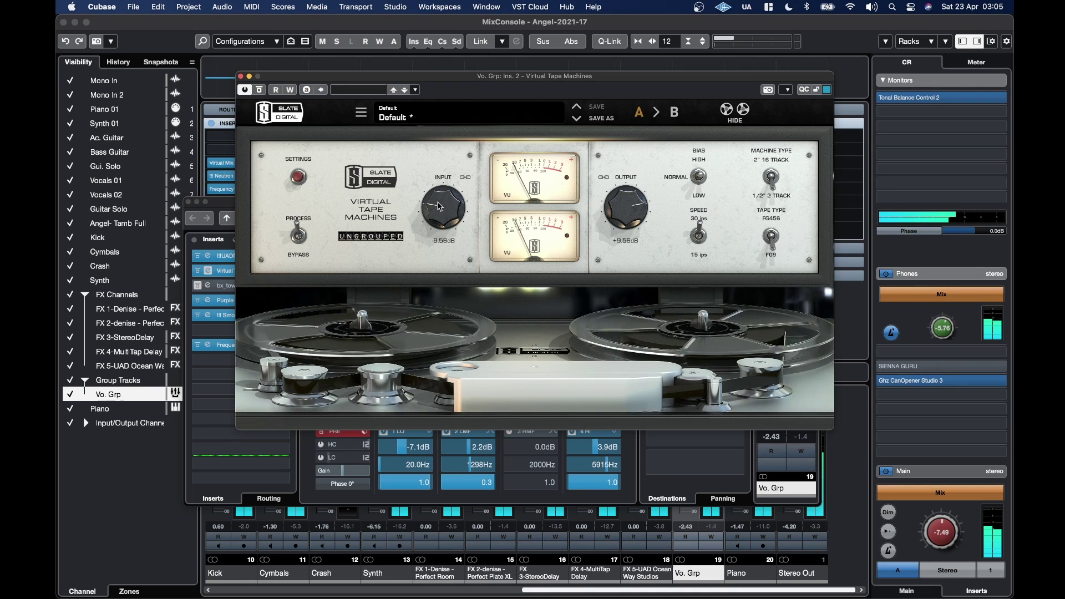
key(super+w)
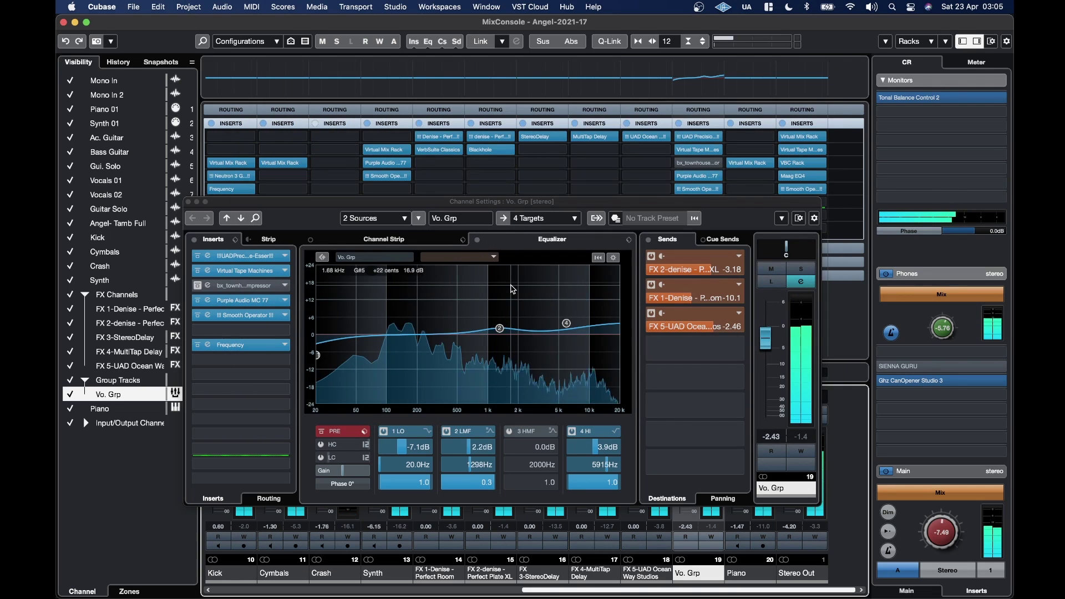
Review FX 1-Denise's VerbSuite Classics, then move Smooth Operator down one Stereo Out insert slot
click(188, 203)
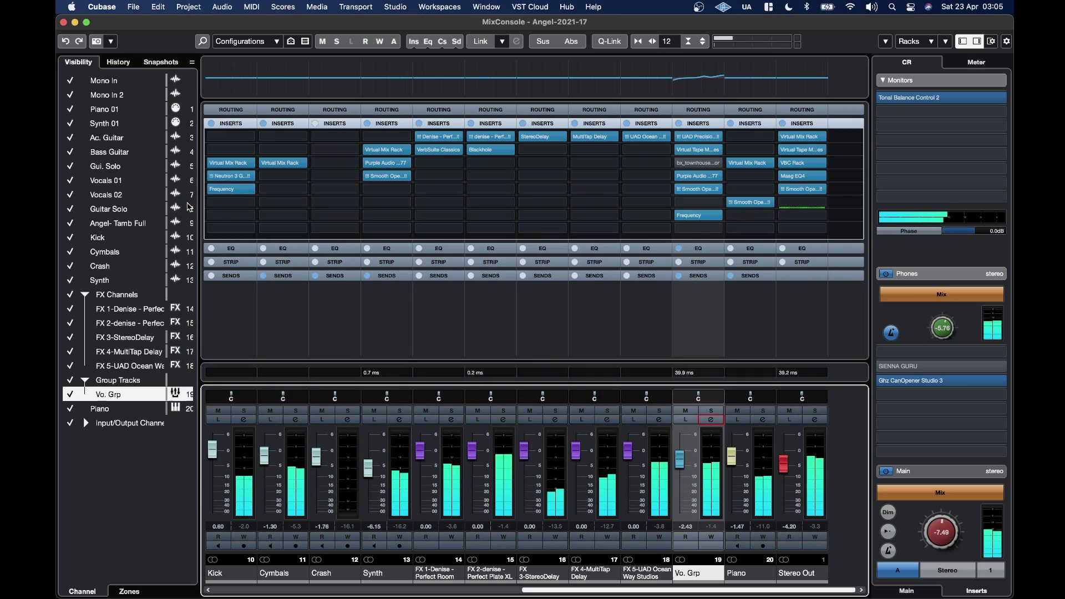
click(452, 152)
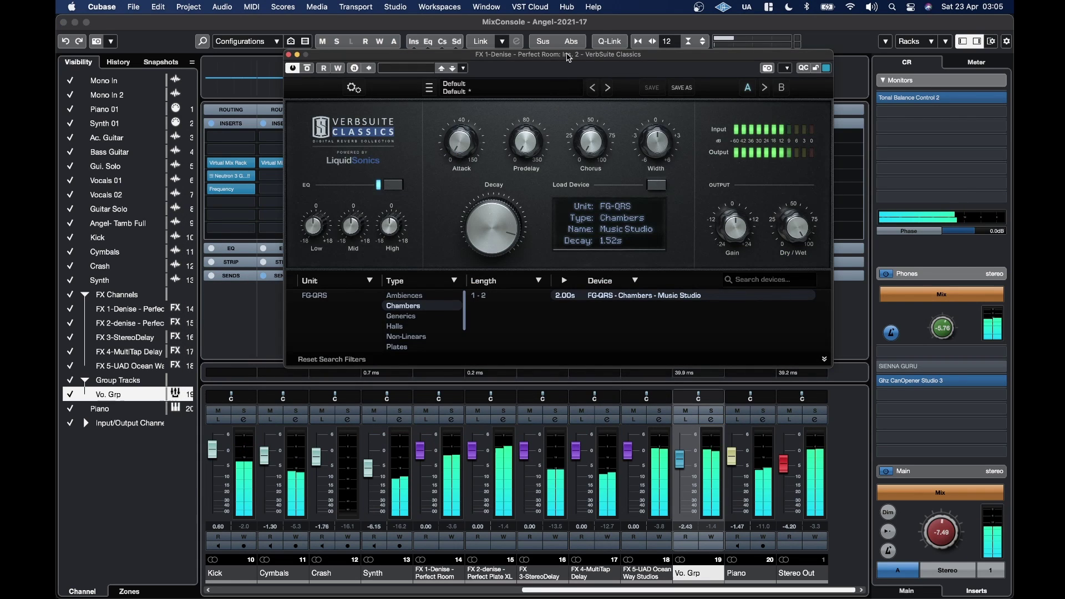
drag(568, 57, 541, 69)
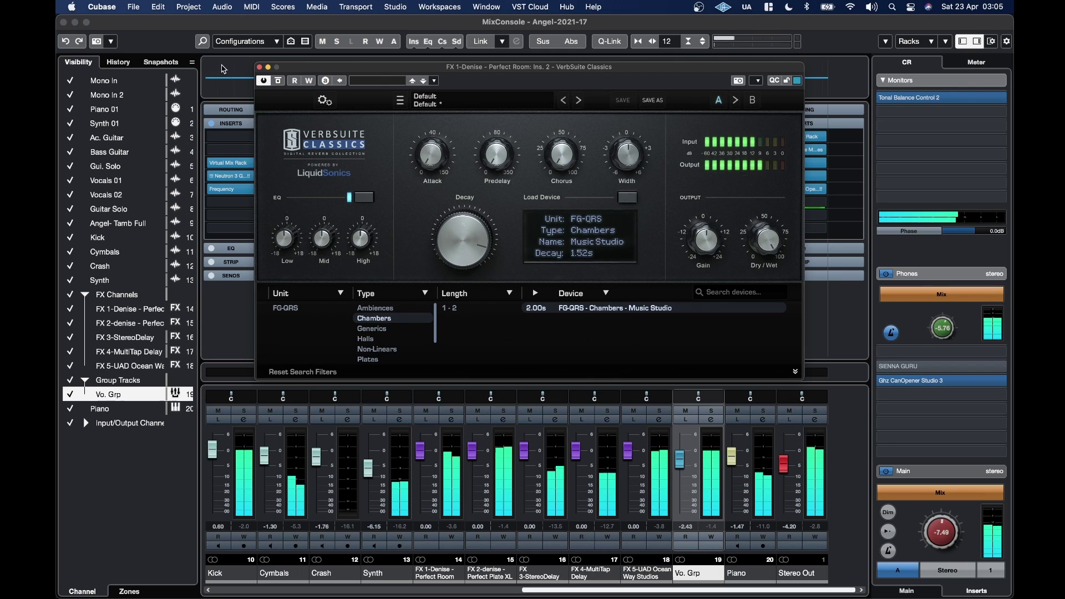
click(260, 67)
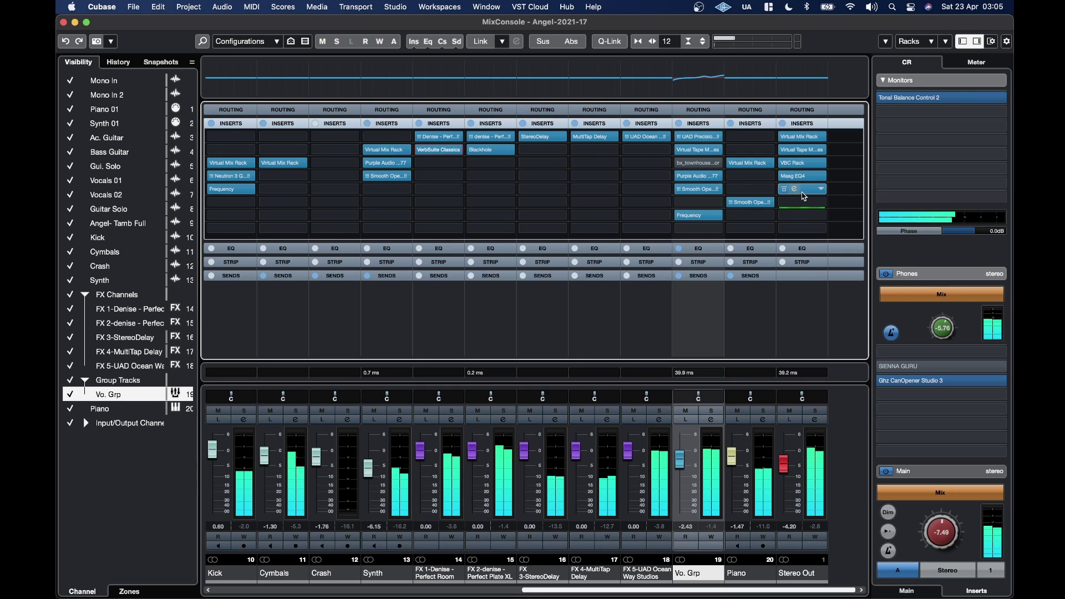
mouse_move(801, 191)
mouse_down()
mouse_move(805, 206)
mouse_move(808, 196)
mouse_up()
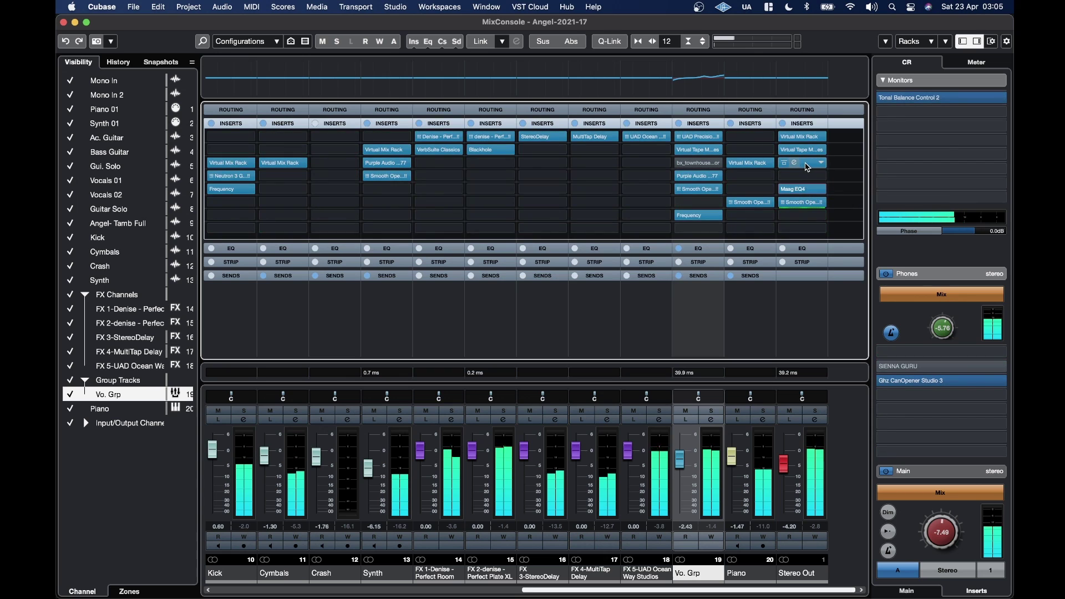
click(798, 162)
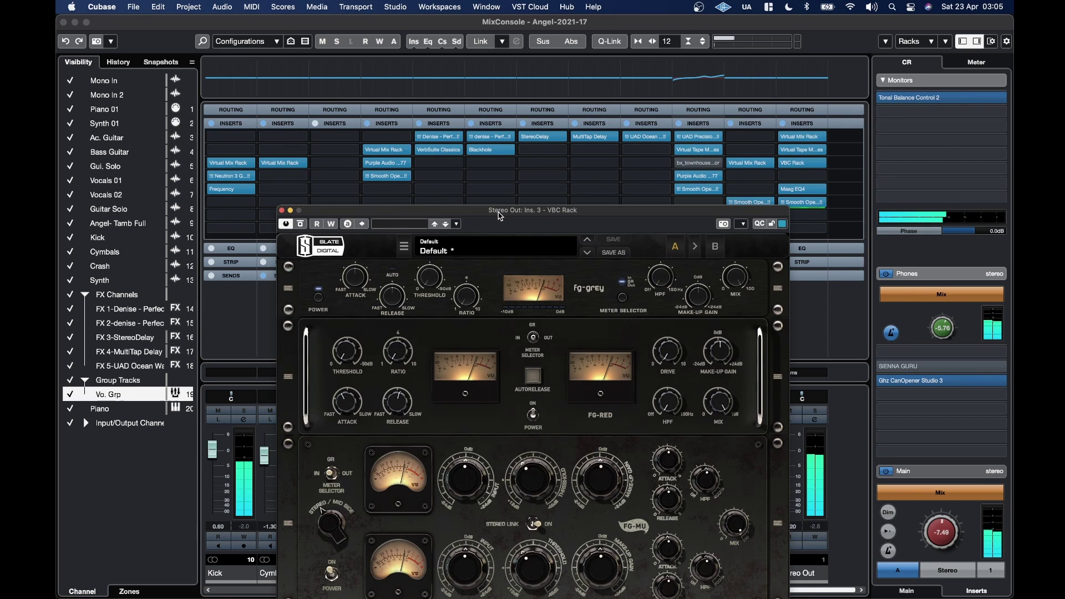
Raise the VBC Rack window and switch the FG-MU compressor off
drag(500, 215, 496, 73)
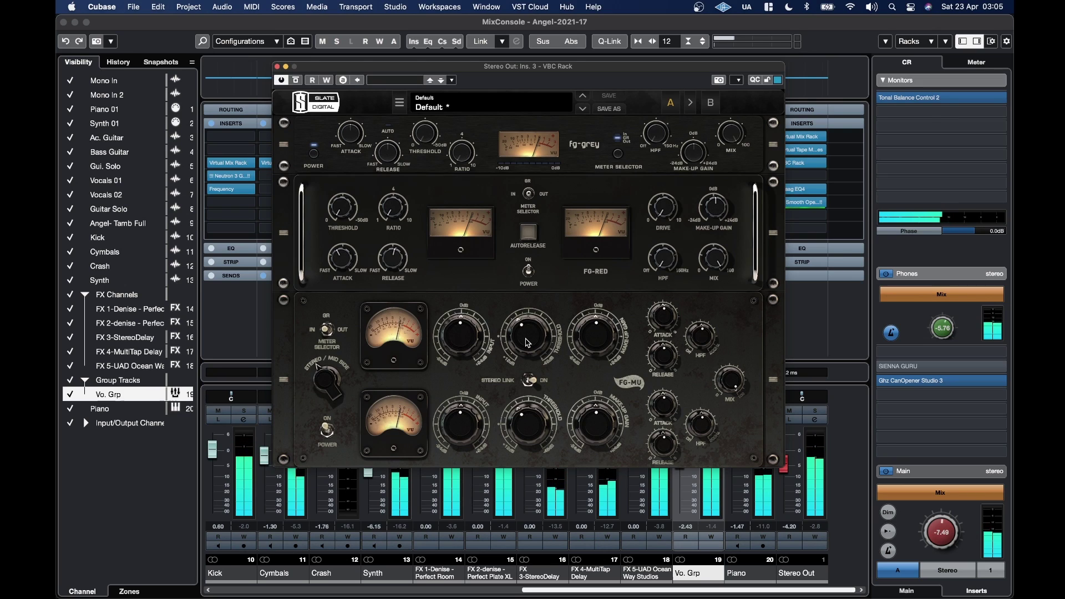
mouse_move(527, 343)
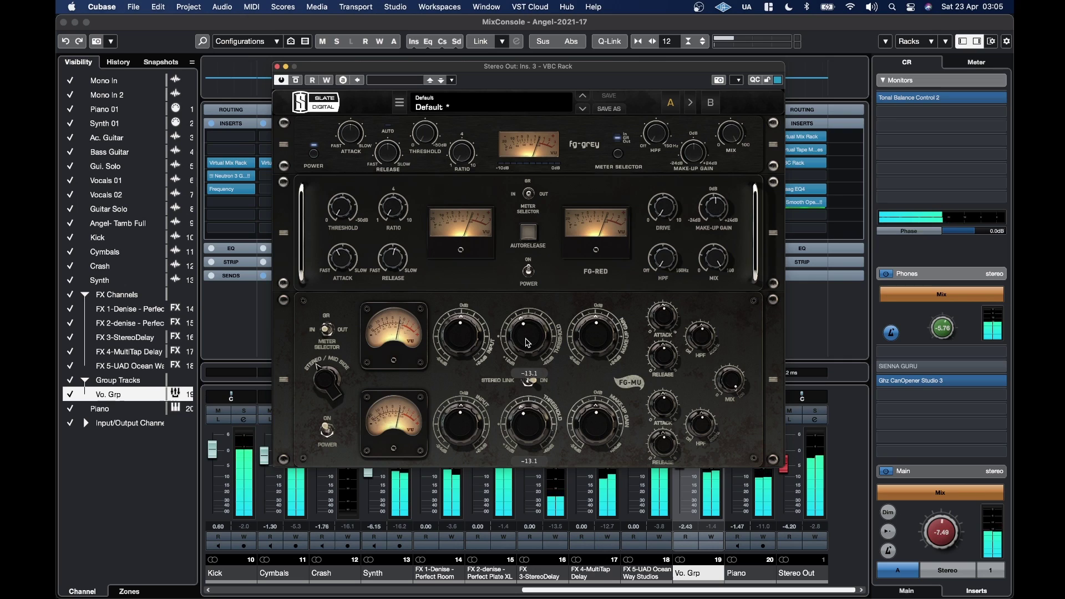
click(326, 431)
click(326, 433)
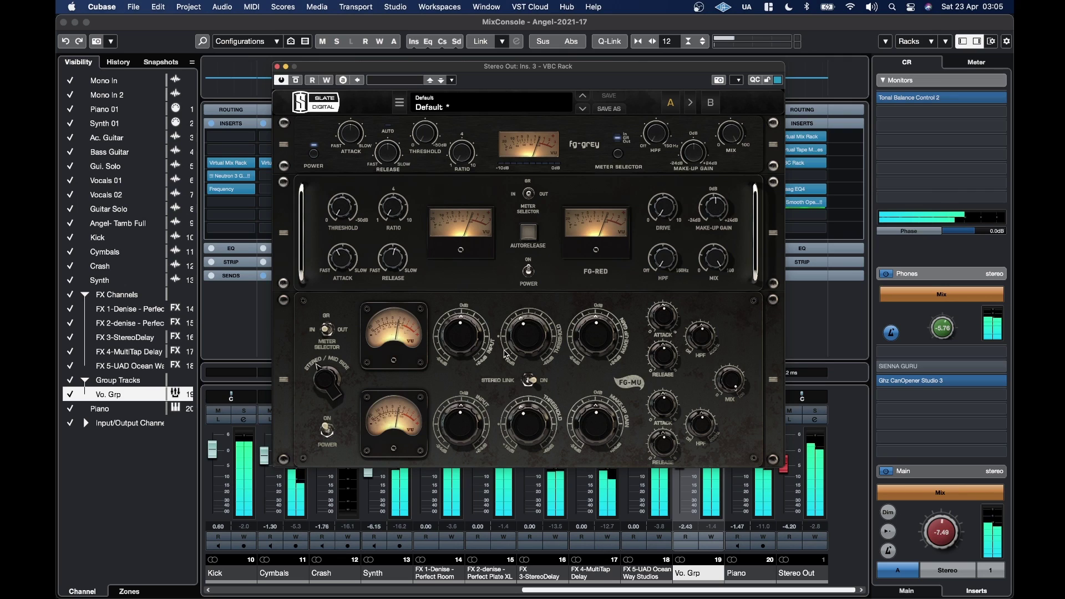
click(324, 433)
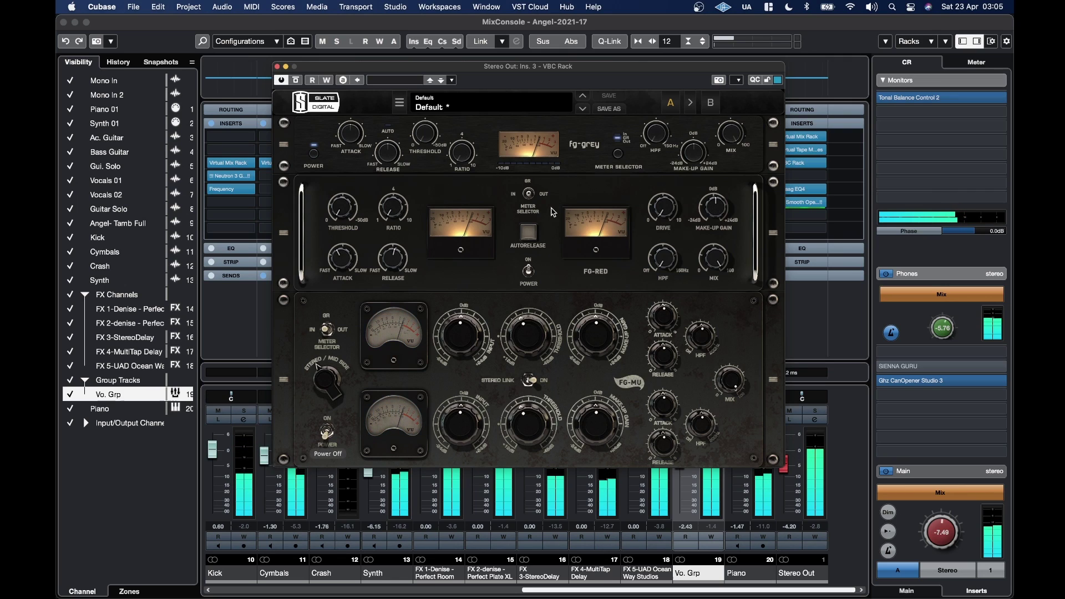
Set FG-RED: autorelease on, threshold -7.5 dB, drive 2.1, make-up 2.6 dB, high-pass 88 Hz
click(528, 232)
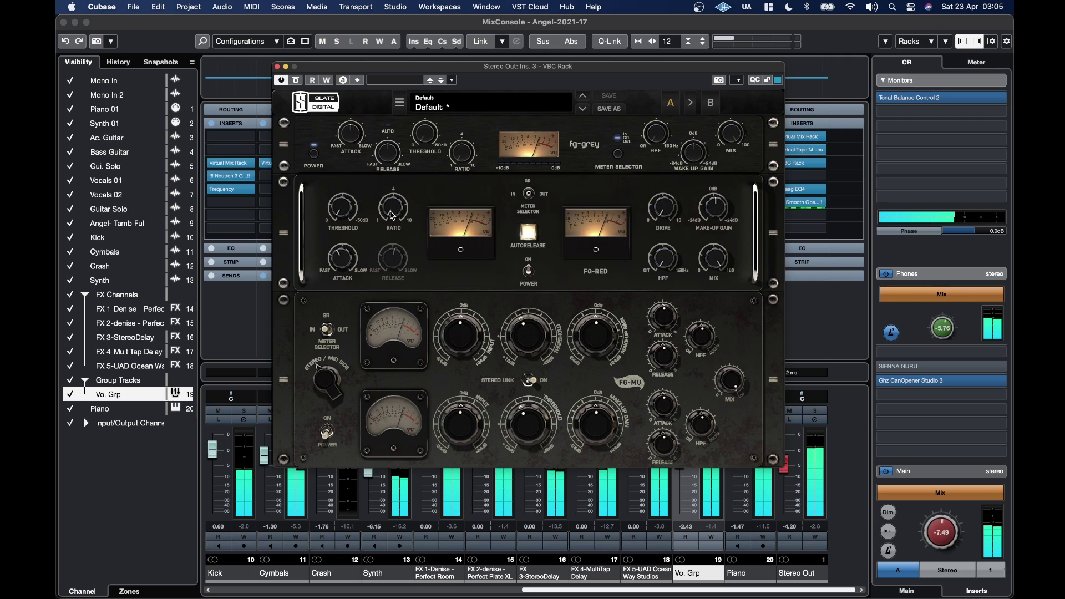
mouse_move(392, 218)
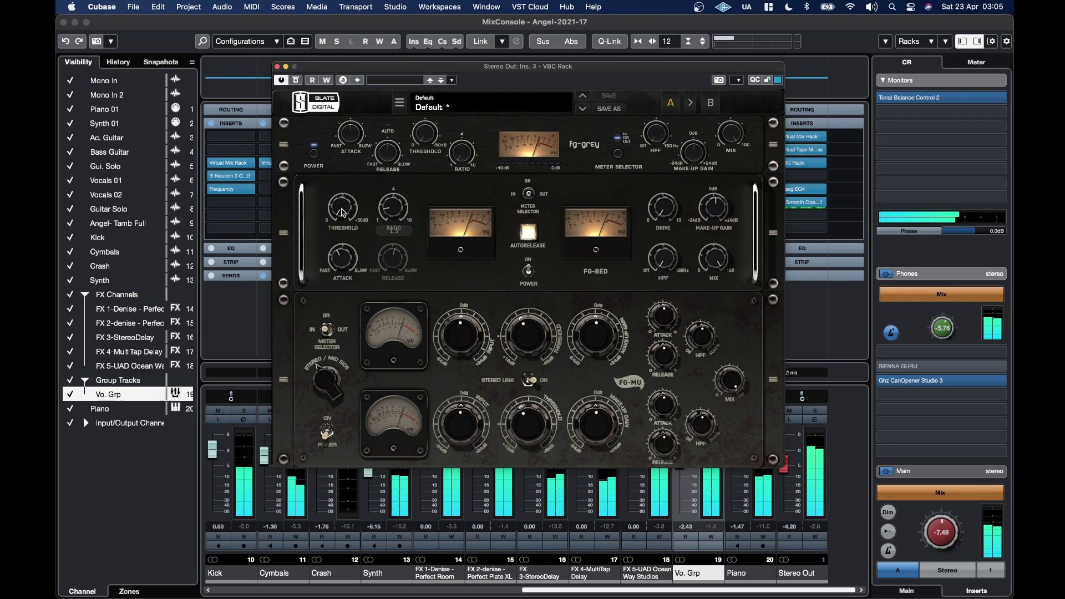
mouse_move(343, 212)
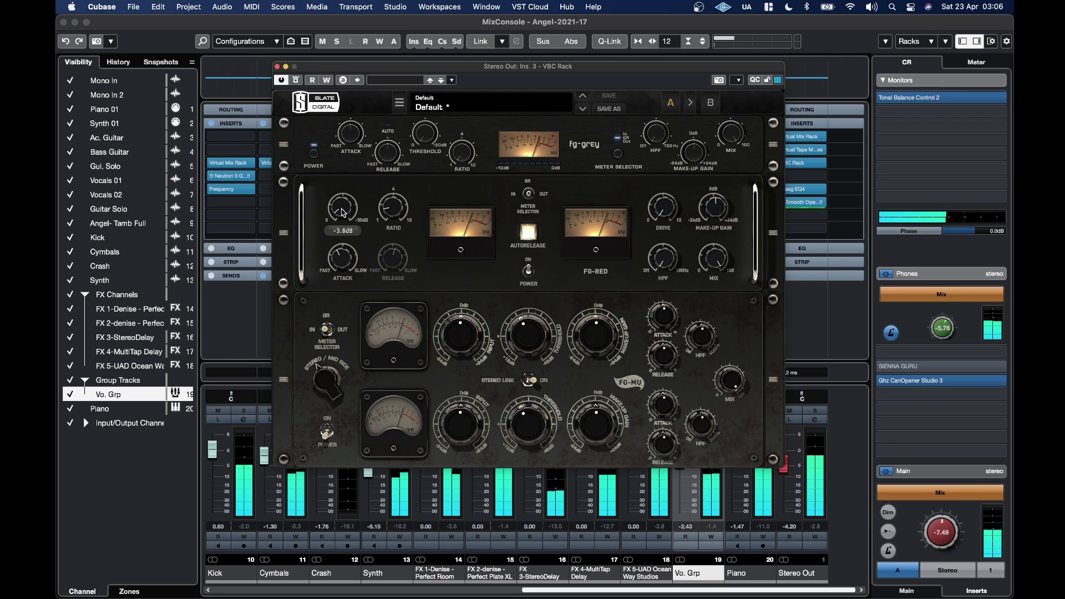
drag(343, 212, 341, 202)
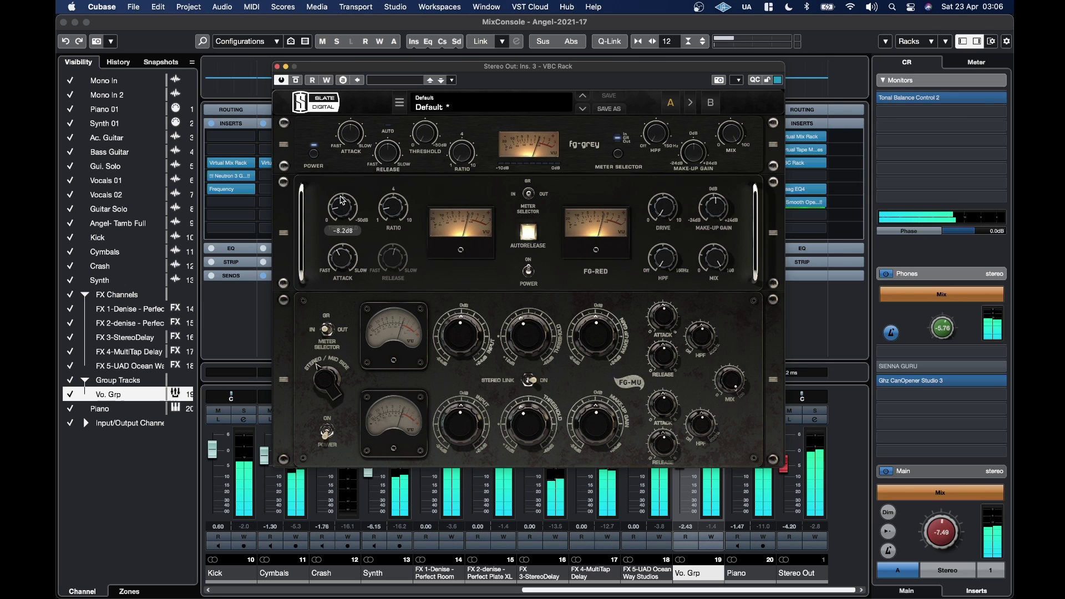
drag(663, 208, 666, 174)
mouse_move(712, 197)
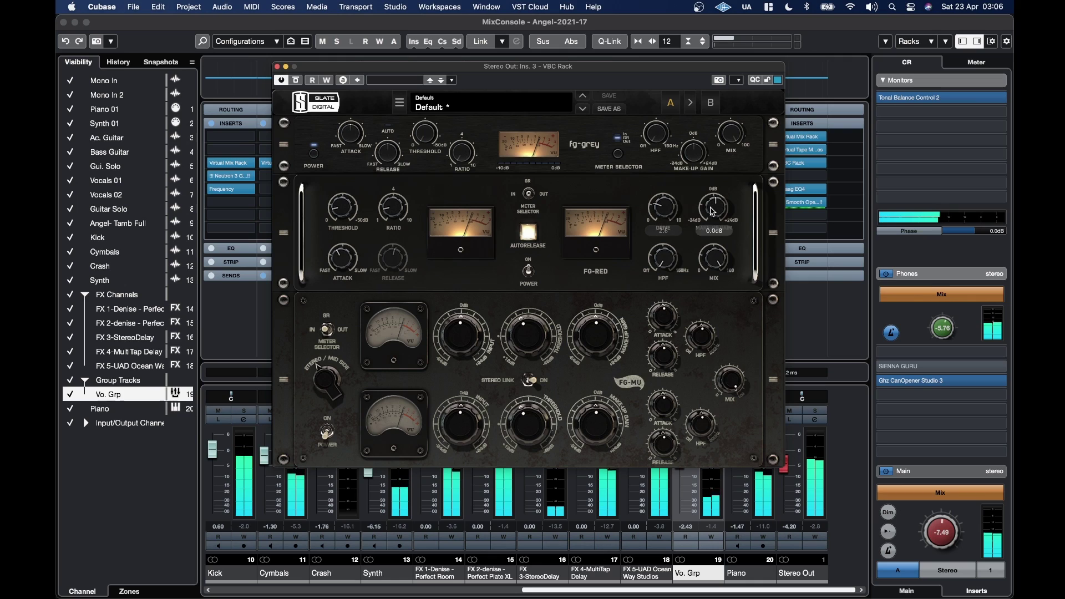
drag(712, 200, 712, 203)
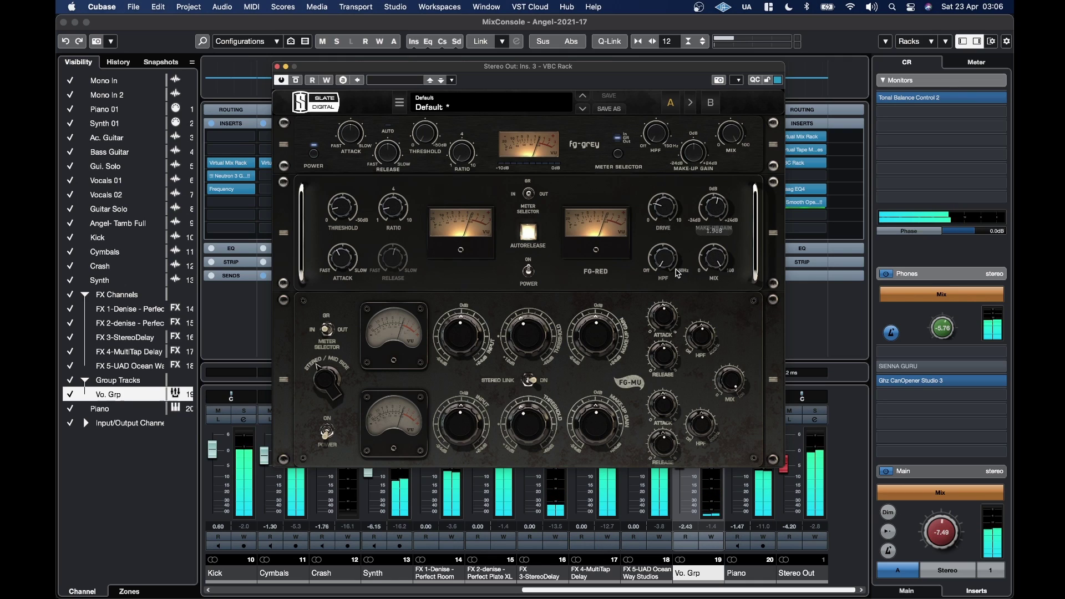
drag(660, 190, 657, 170)
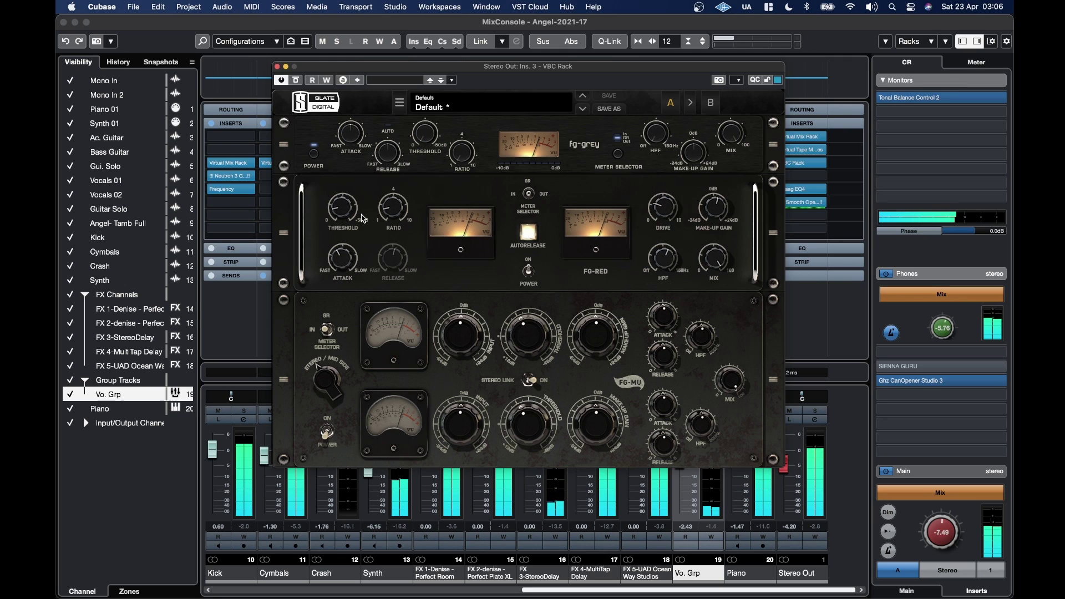
Fine-tune a compressor knob by scrolling, then switch FG-RED off, on, and off again
mouse_move(345, 215)
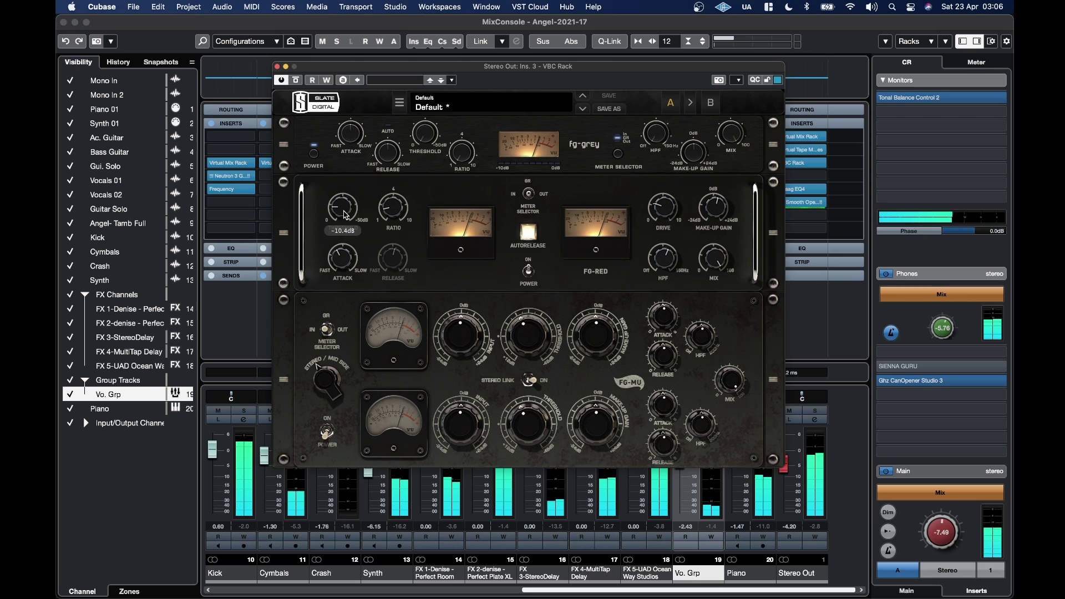
scroll(345, 214, down, 3)
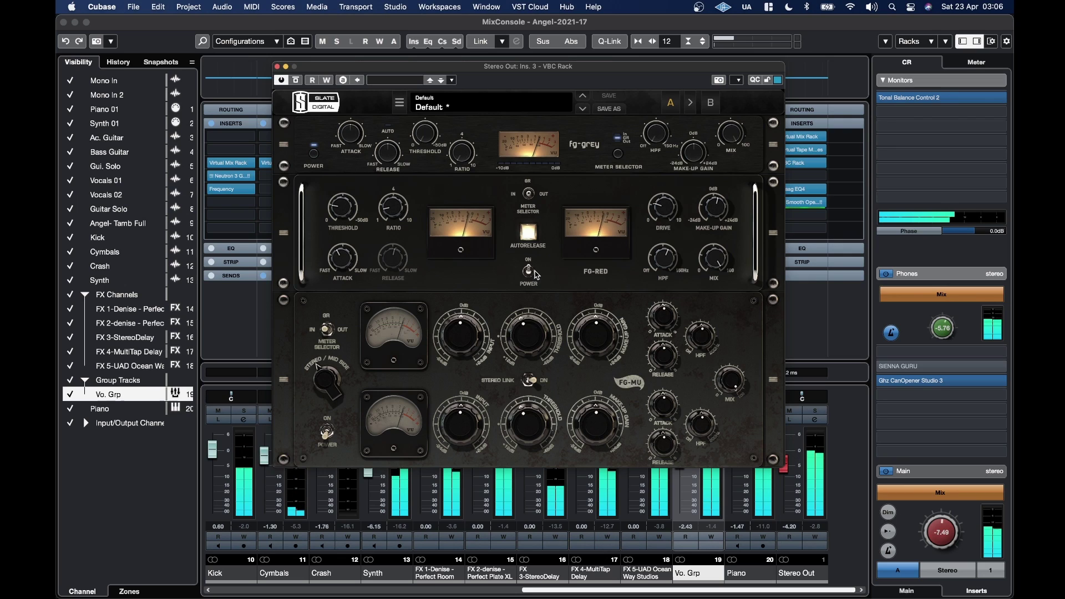
scroll(342, 211, up, 1)
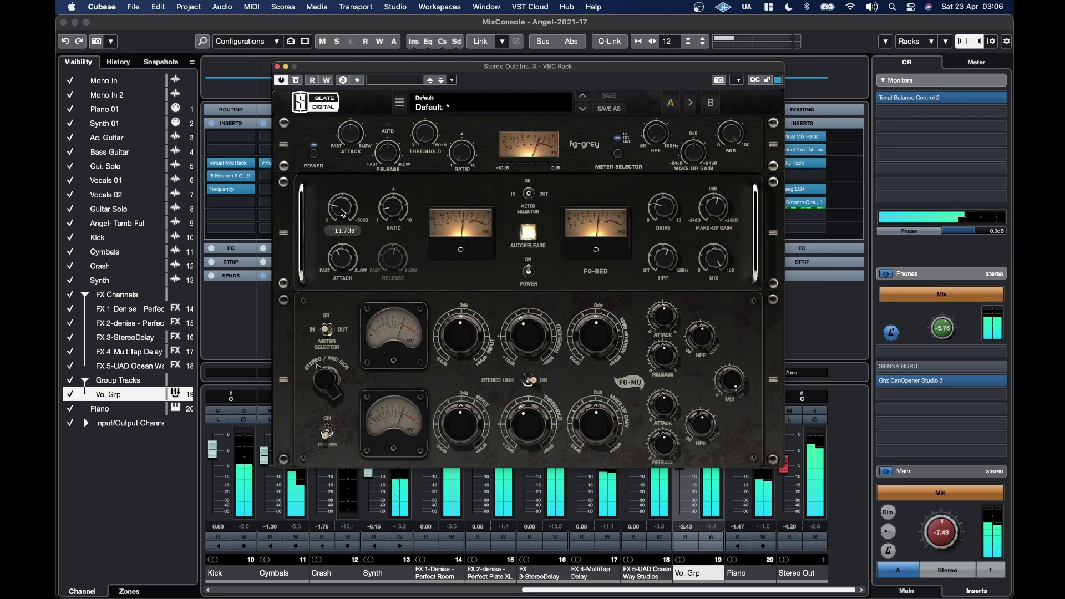
scroll(342, 211, up, 1)
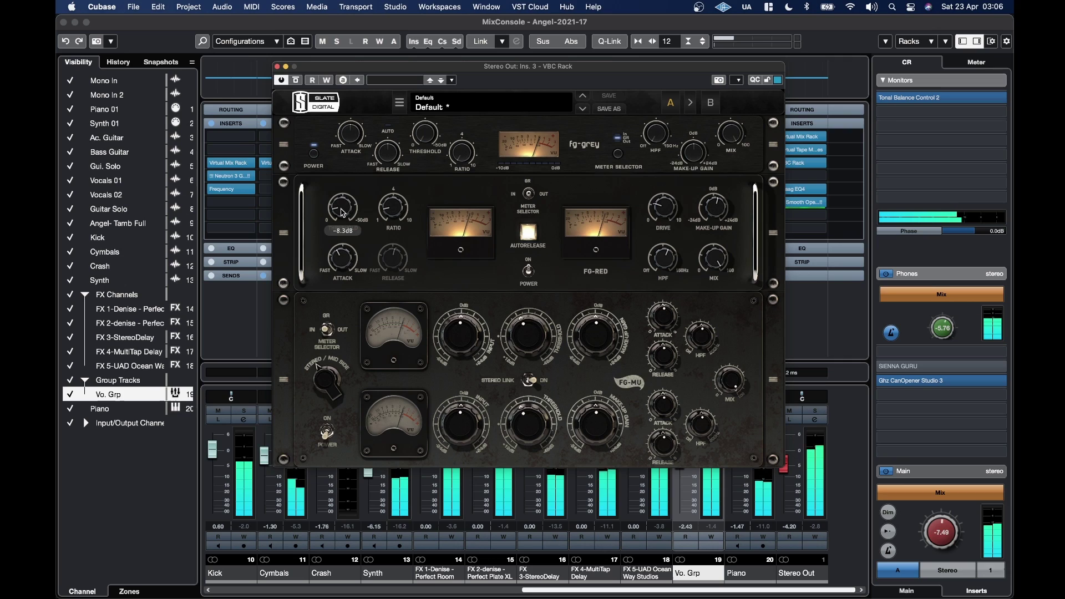
scroll(342, 211, up, 3)
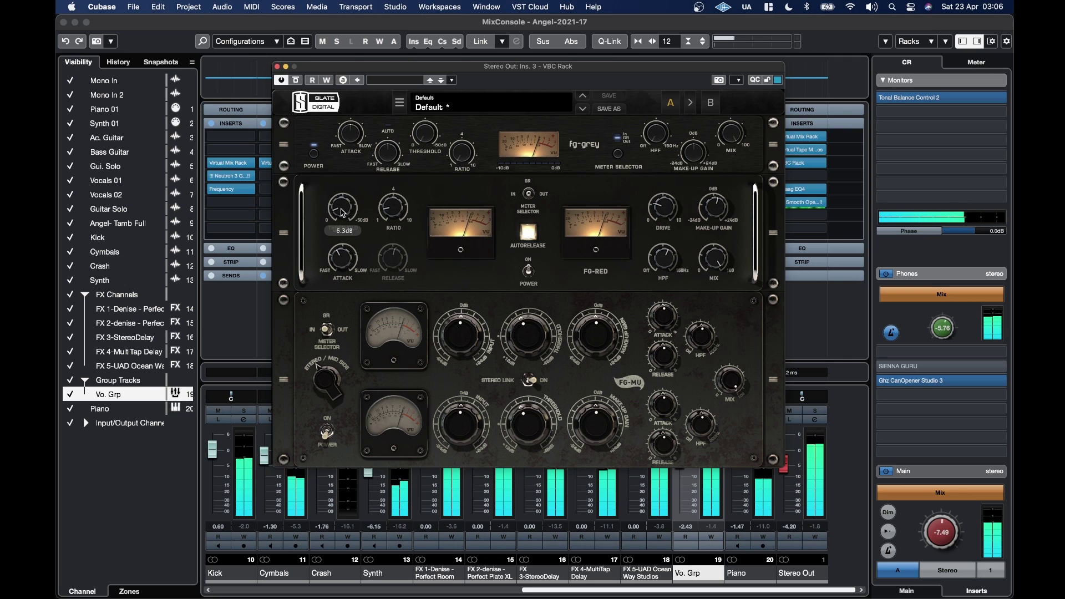
click(528, 272)
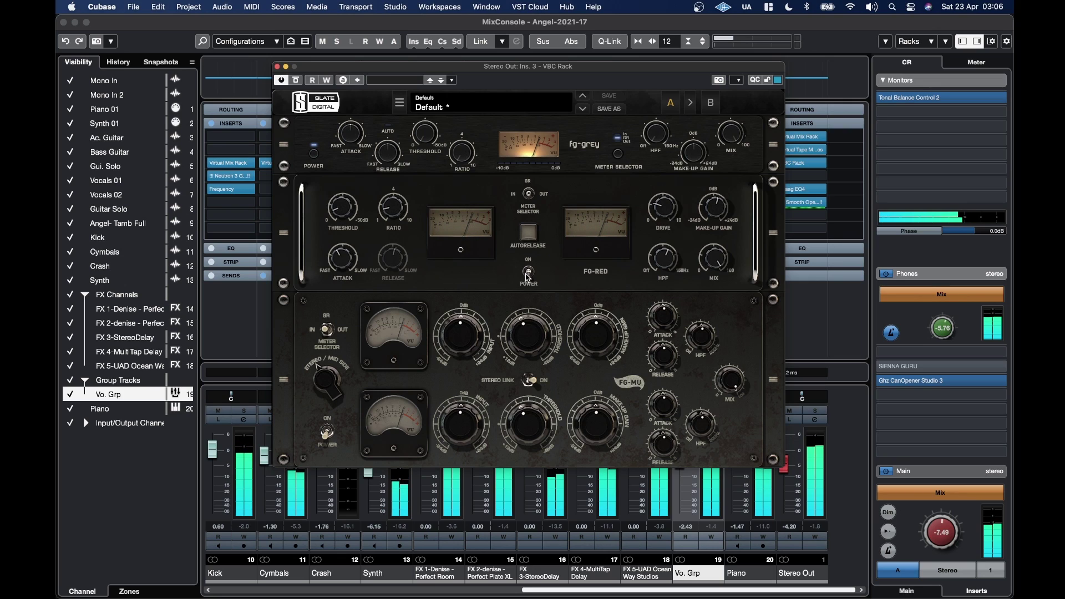
click(528, 272)
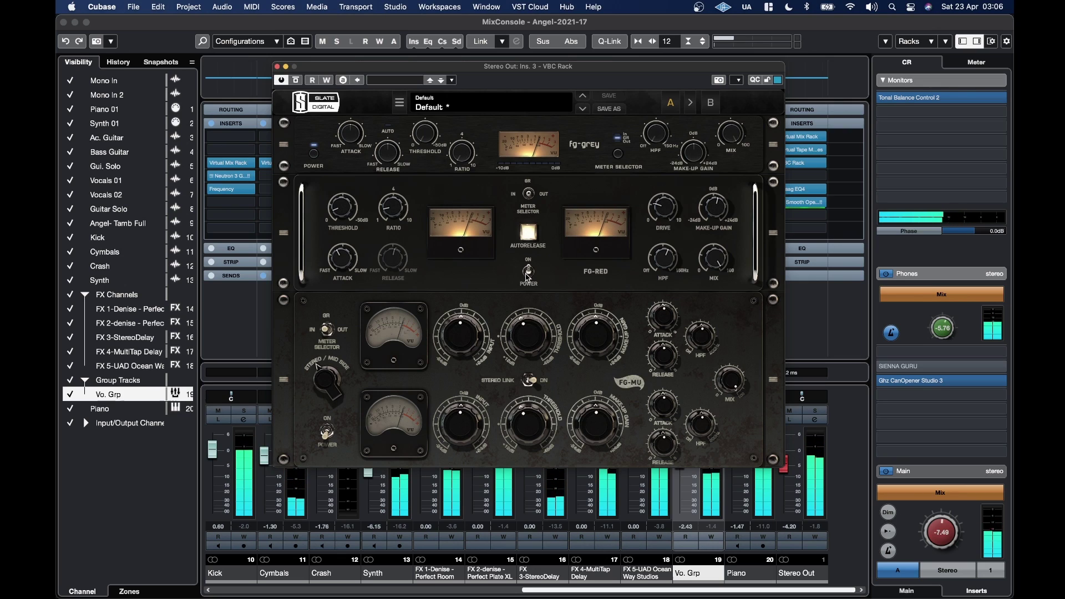
click(528, 271)
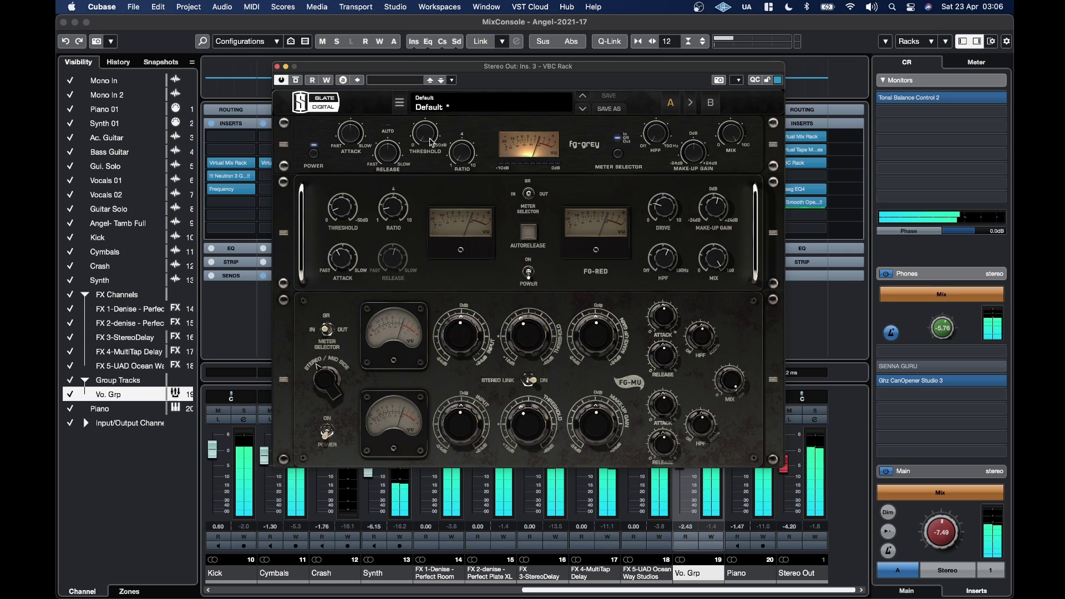
Lower the FG-Grey compressor mix to about 67%
mouse_move(464, 160)
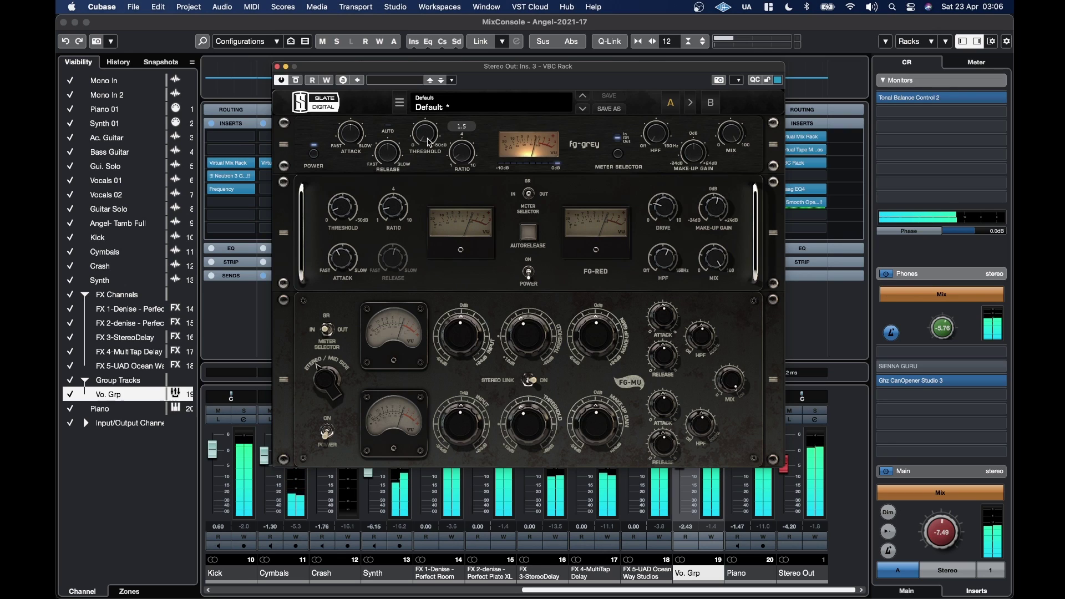
mouse_move(429, 142)
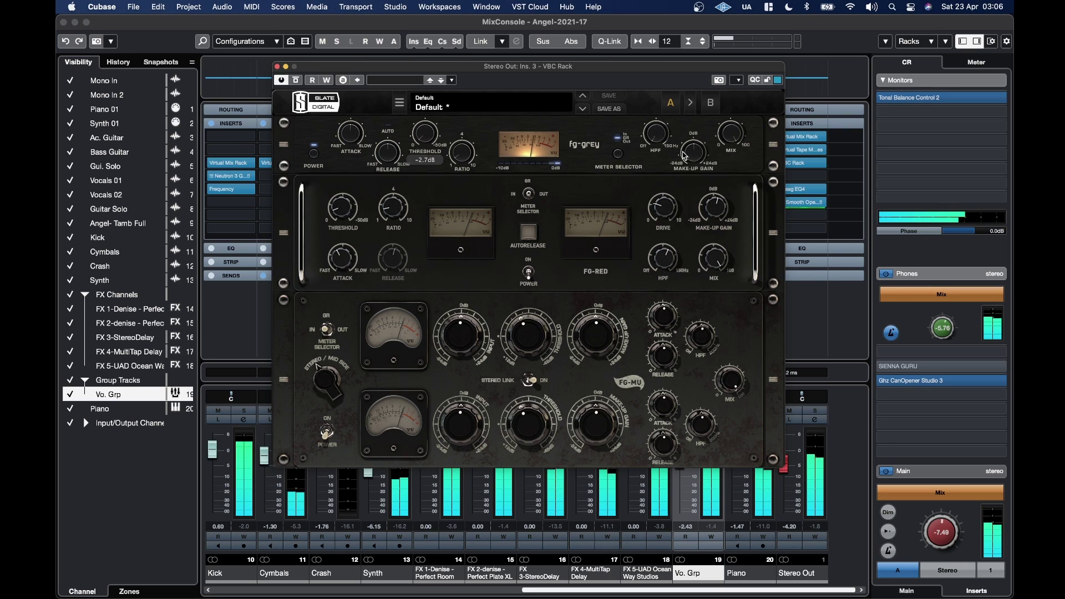
mouse_move(700, 155)
mouse_move(654, 133)
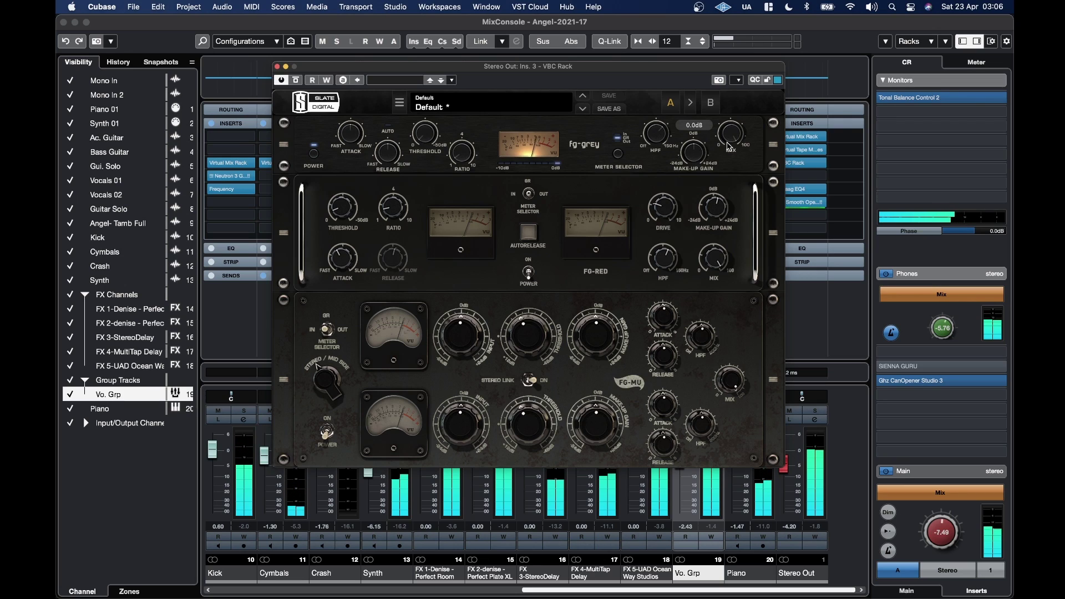
mouse_move(731, 139)
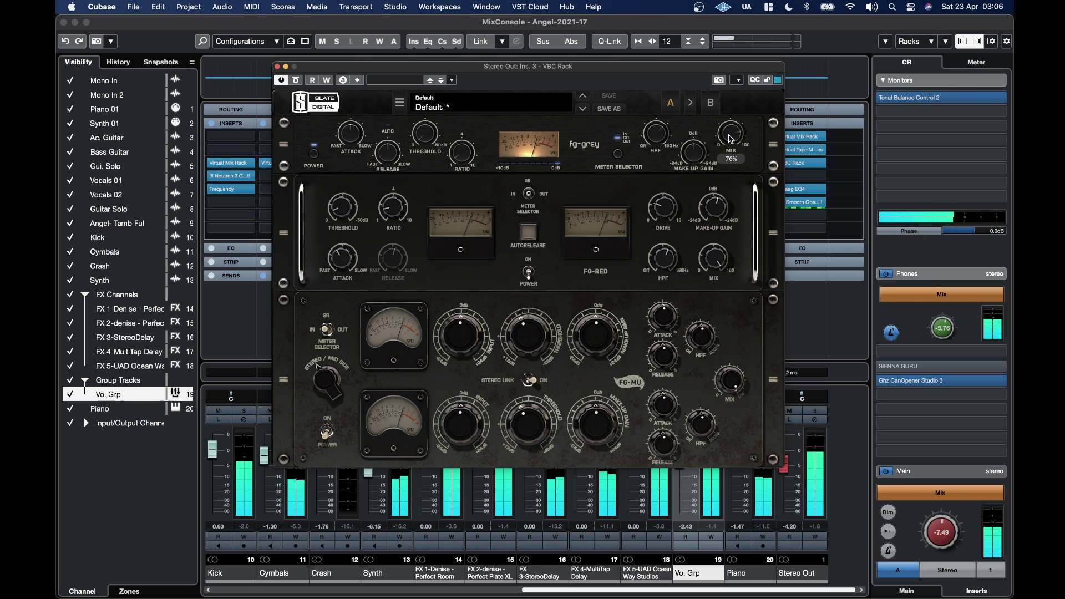
scroll(731, 139, down, 3)
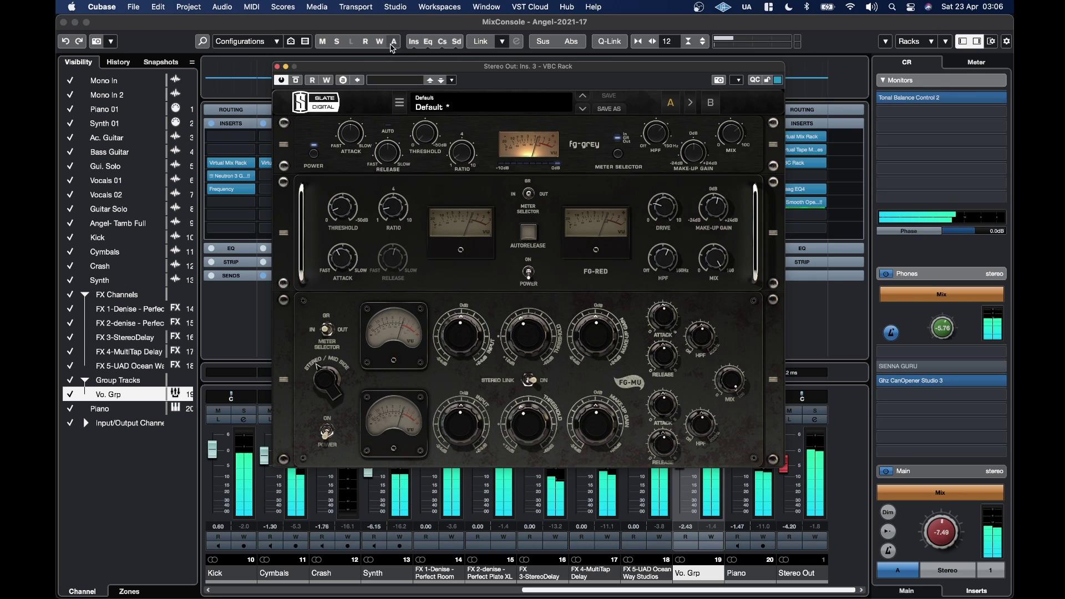
Close VBC Rack and load MO-TT onto Stereo Out's fourth insert
click(277, 67)
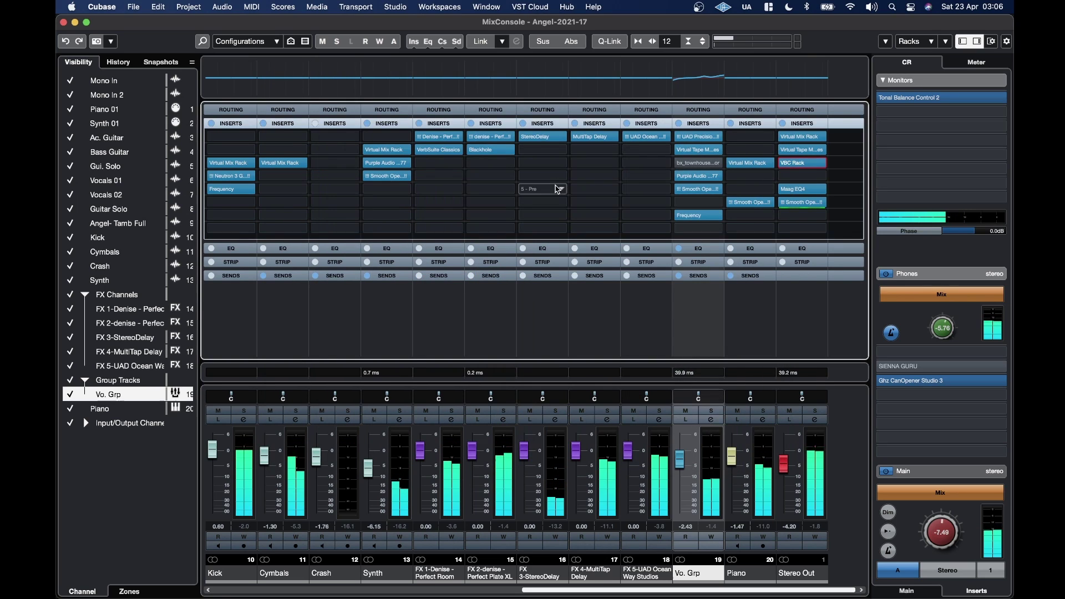
mouse_move(827, 170)
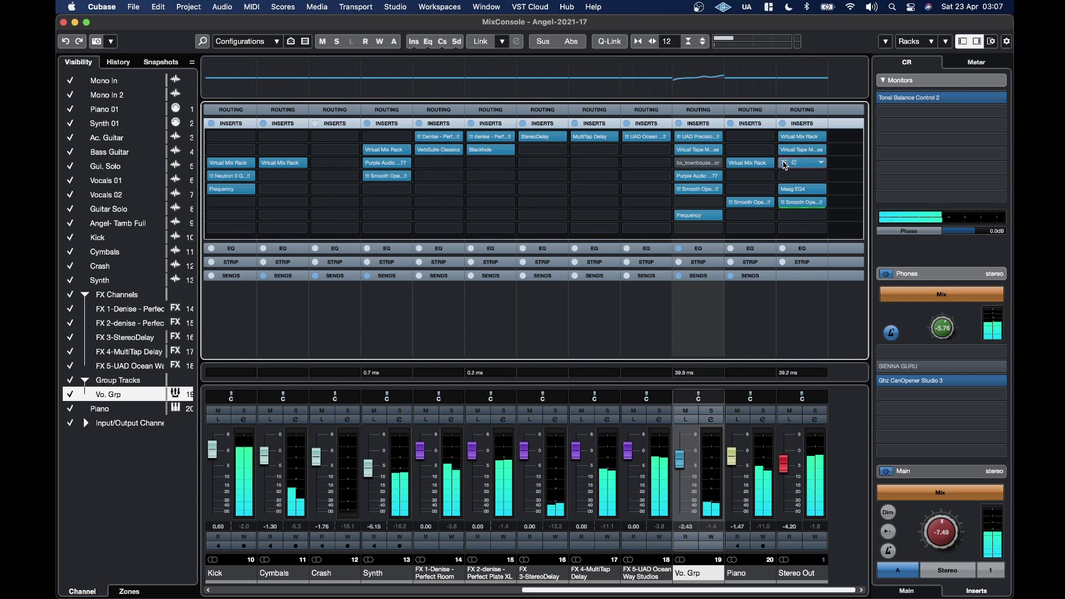
click(821, 162)
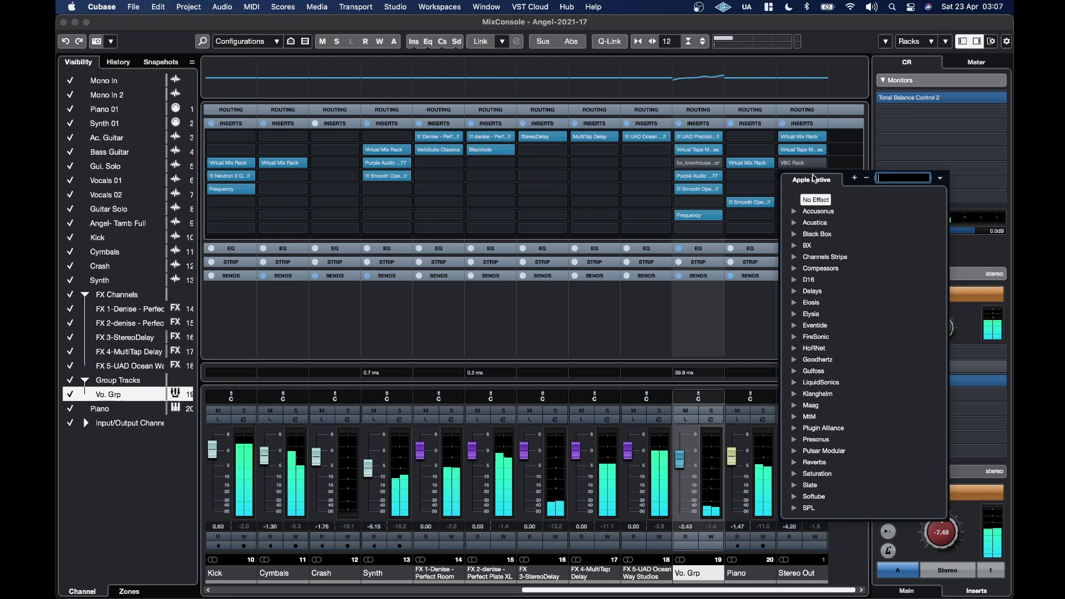
text(mo)
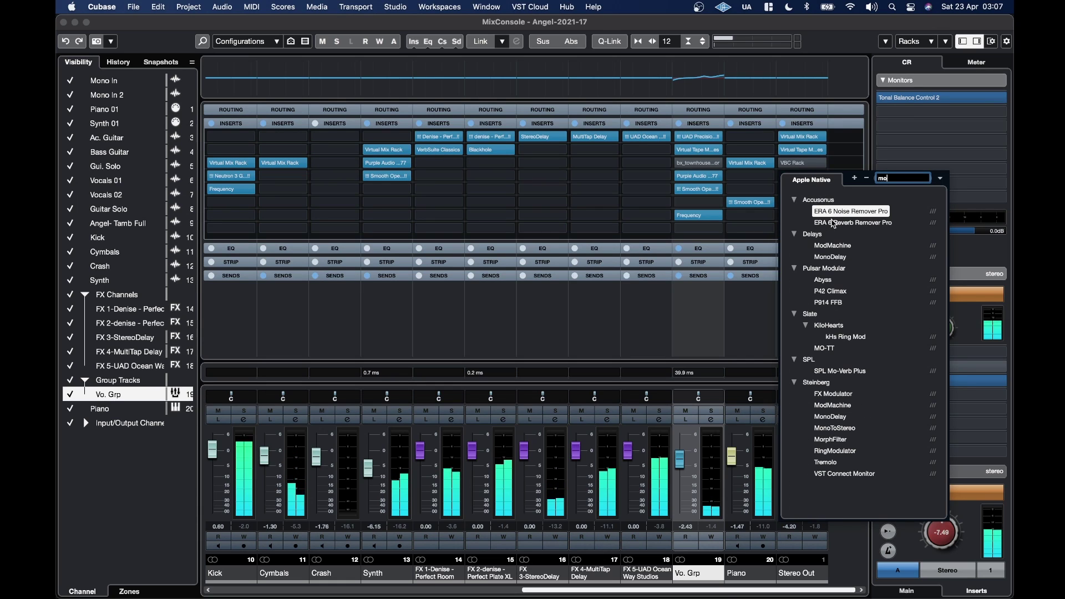
click(830, 350)
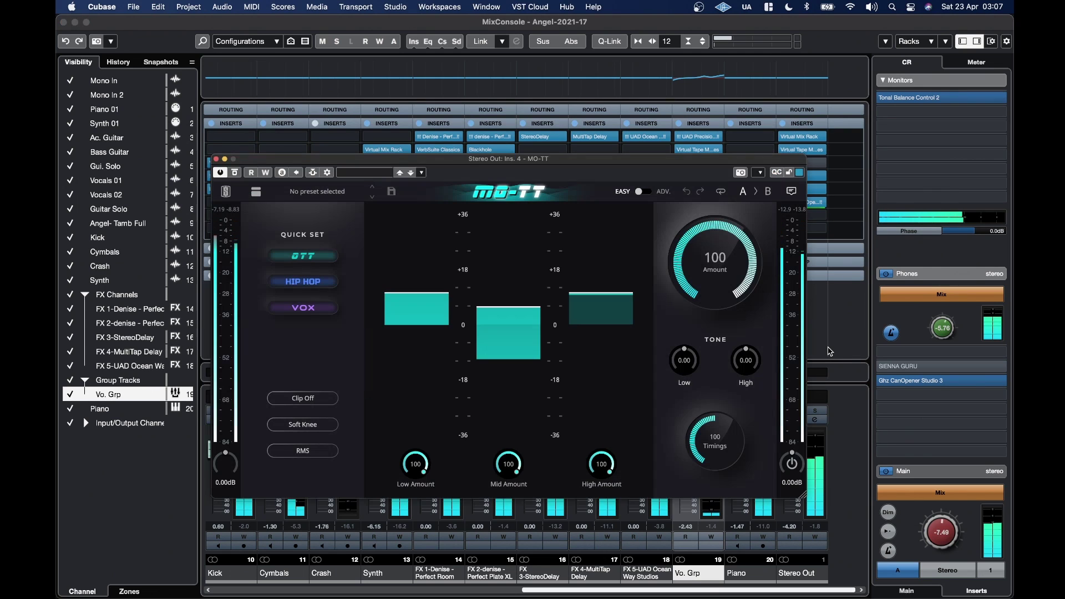
drag(560, 162, 566, 105)
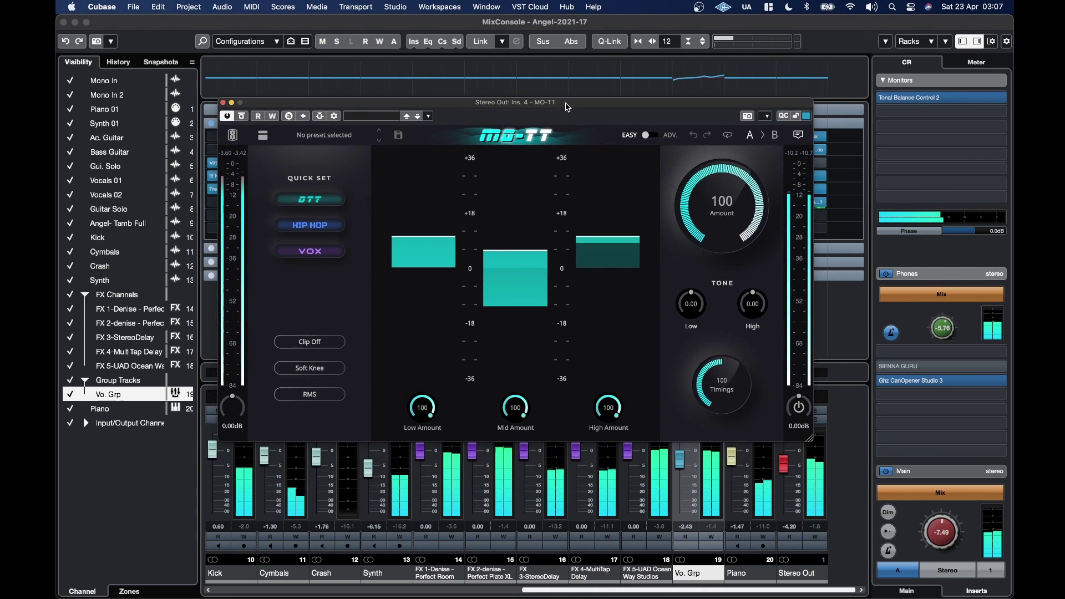
Load the 01. Master > Master Gold Bath preset and lower Amount to 16.0
click(333, 141)
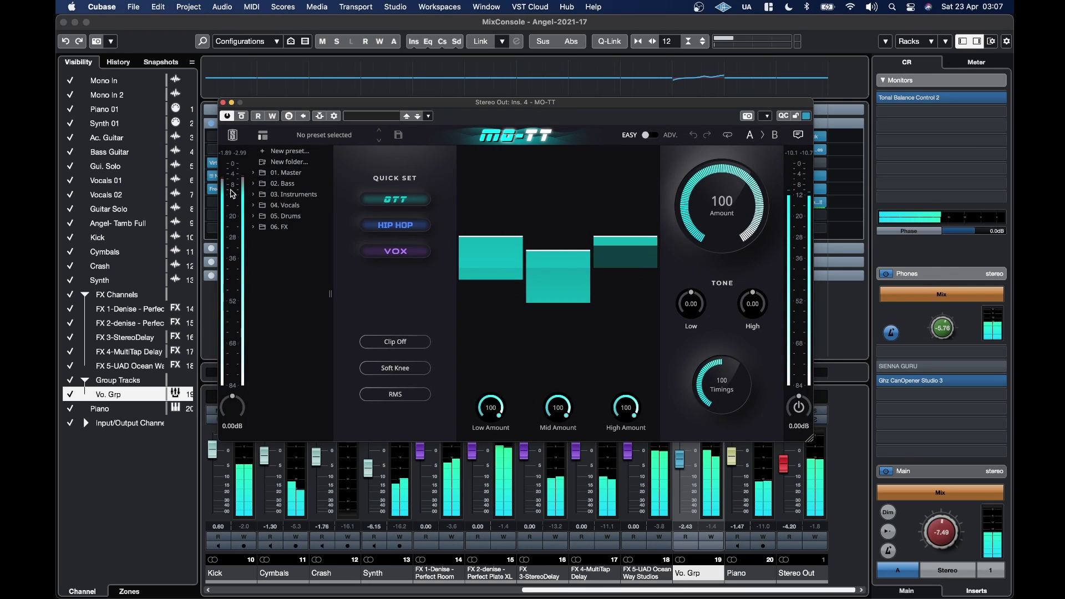
click(284, 172)
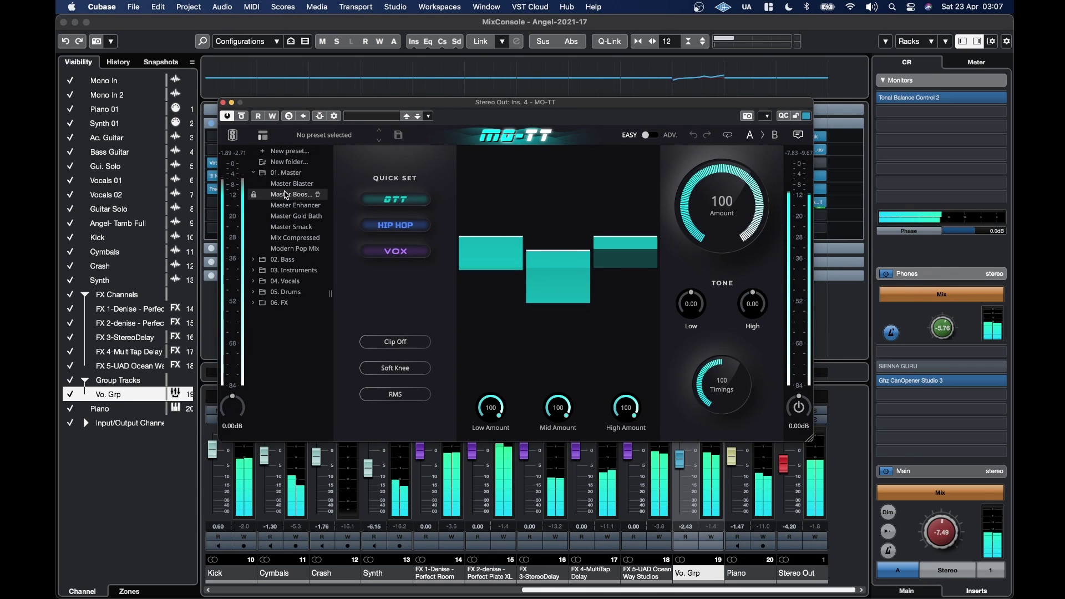
click(311, 216)
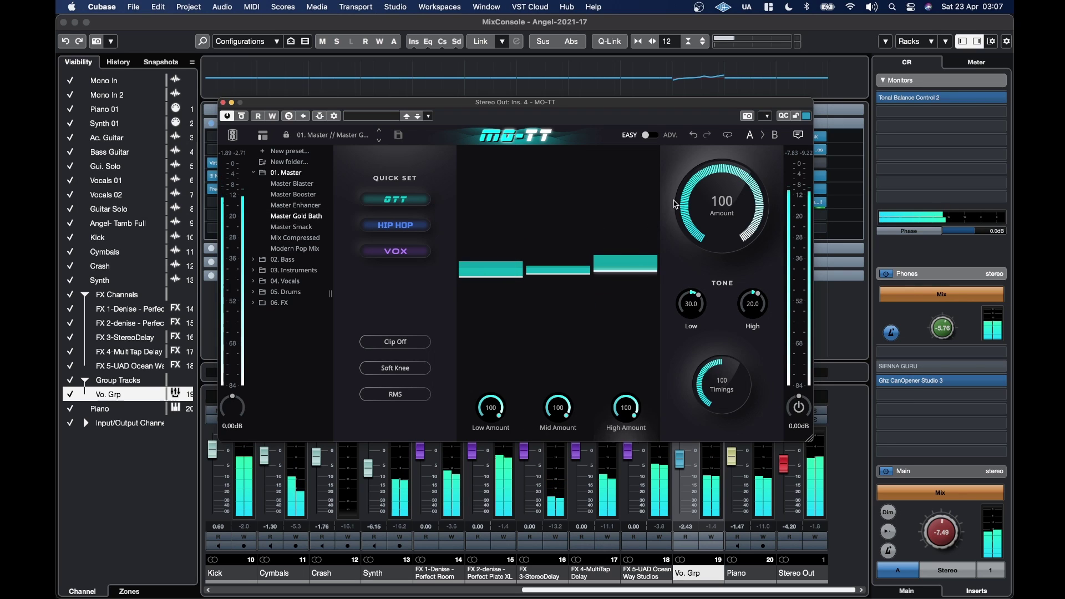
drag(707, 201, 702, 204)
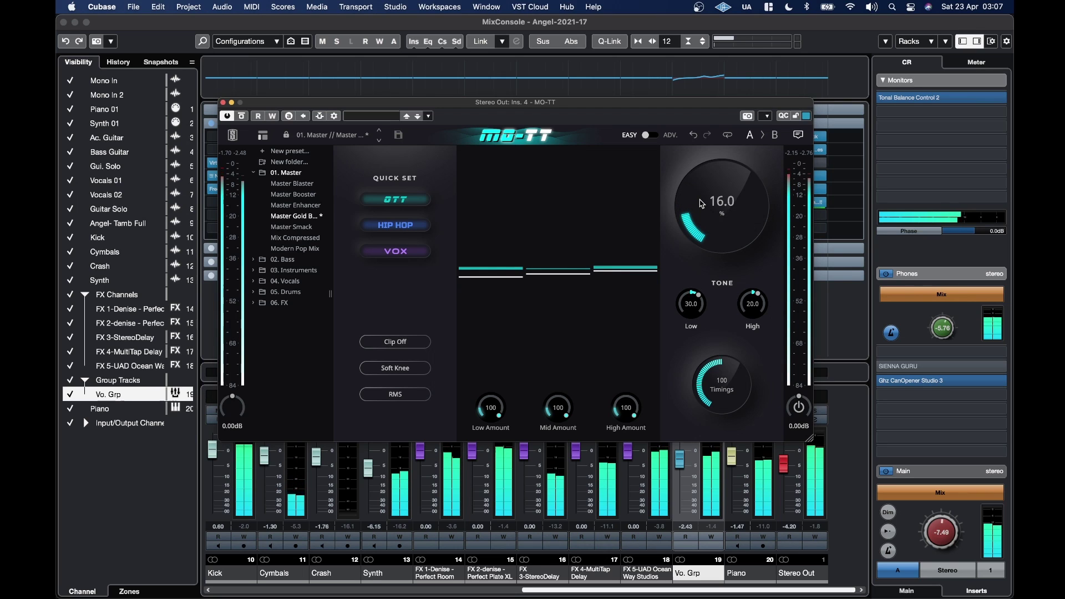
Bypass MO-TT twice to compare, leaving it active
click(242, 116)
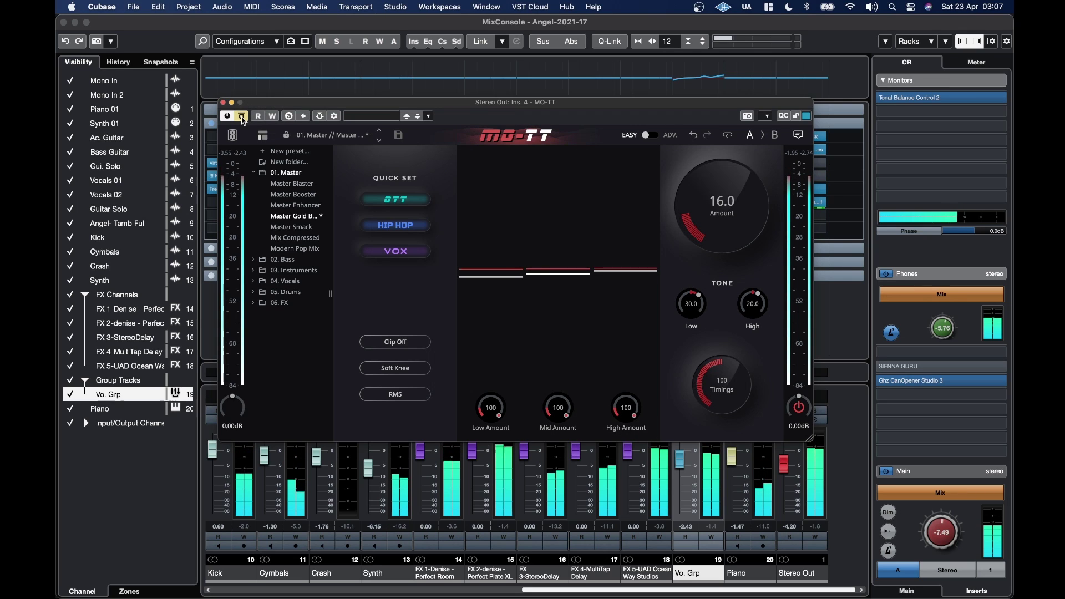
click(243, 118)
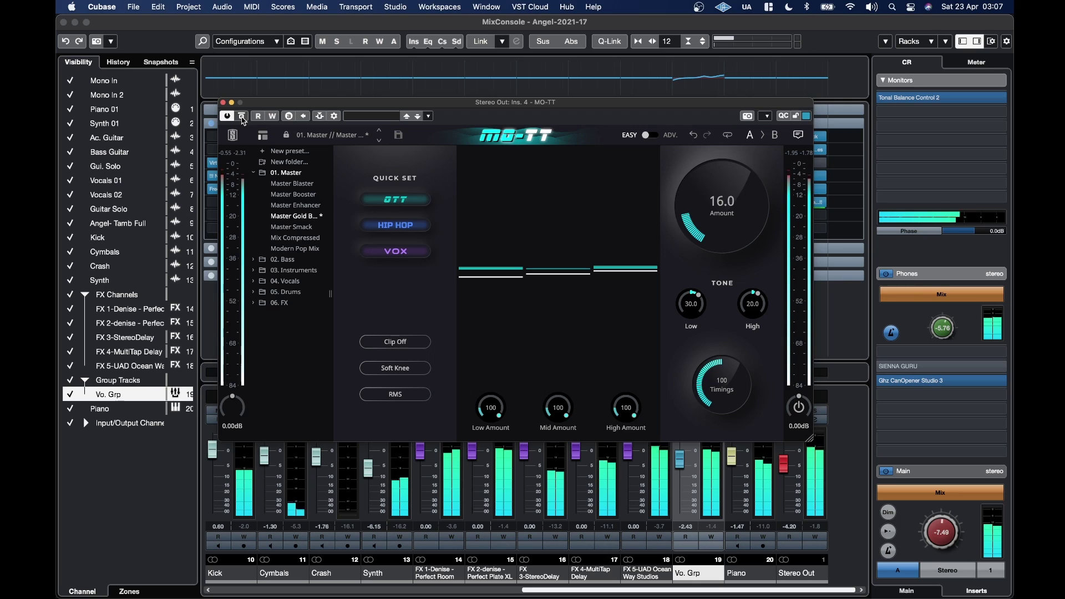
click(243, 117)
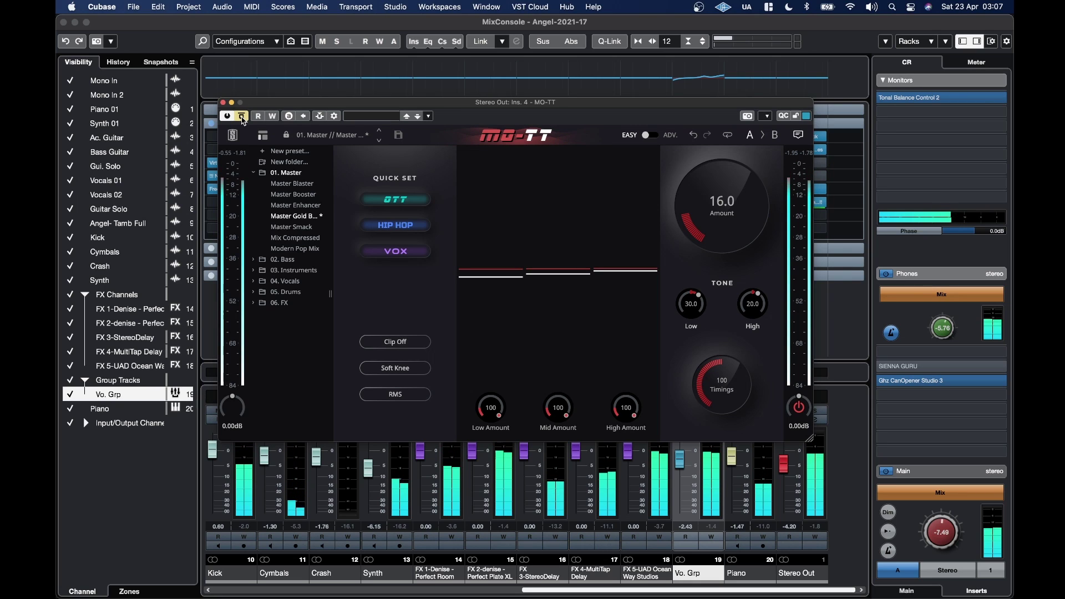
click(243, 117)
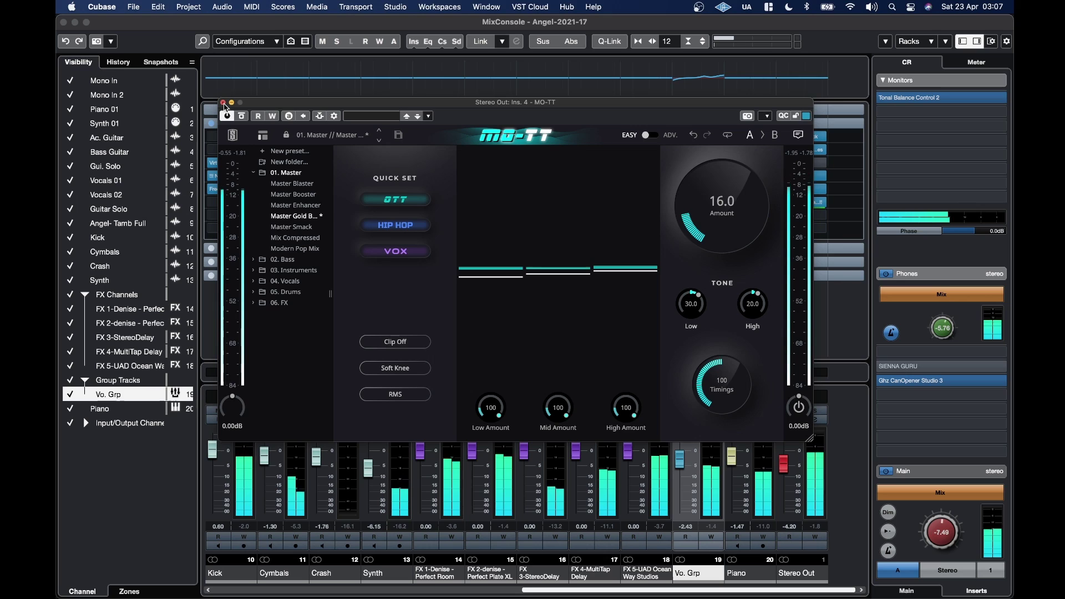
Close MO-TT and open the Piano channel's Virtual Mix Rack editor
click(223, 103)
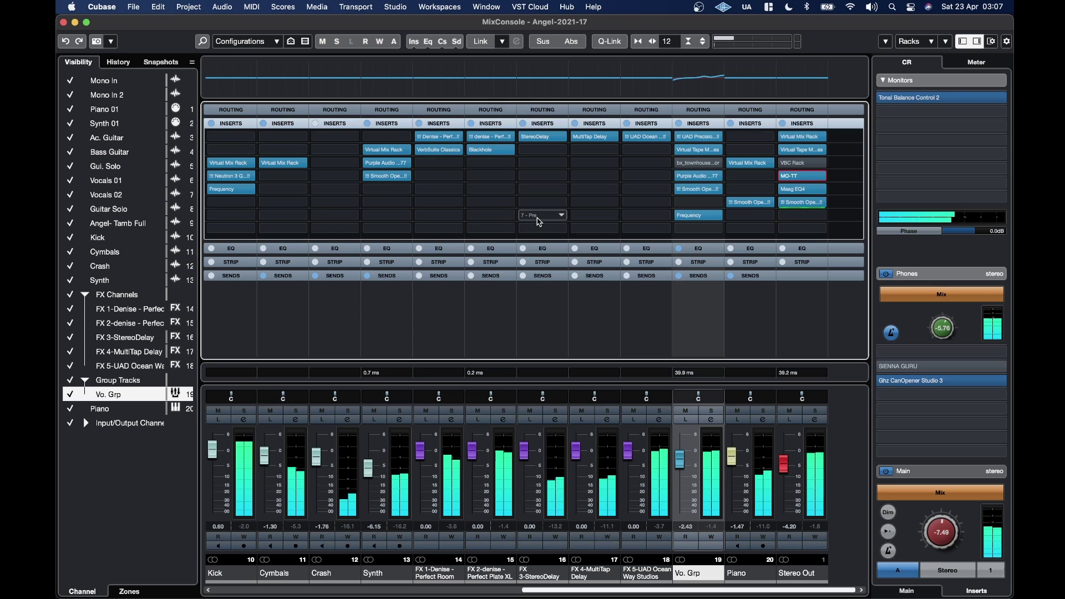
click(764, 420)
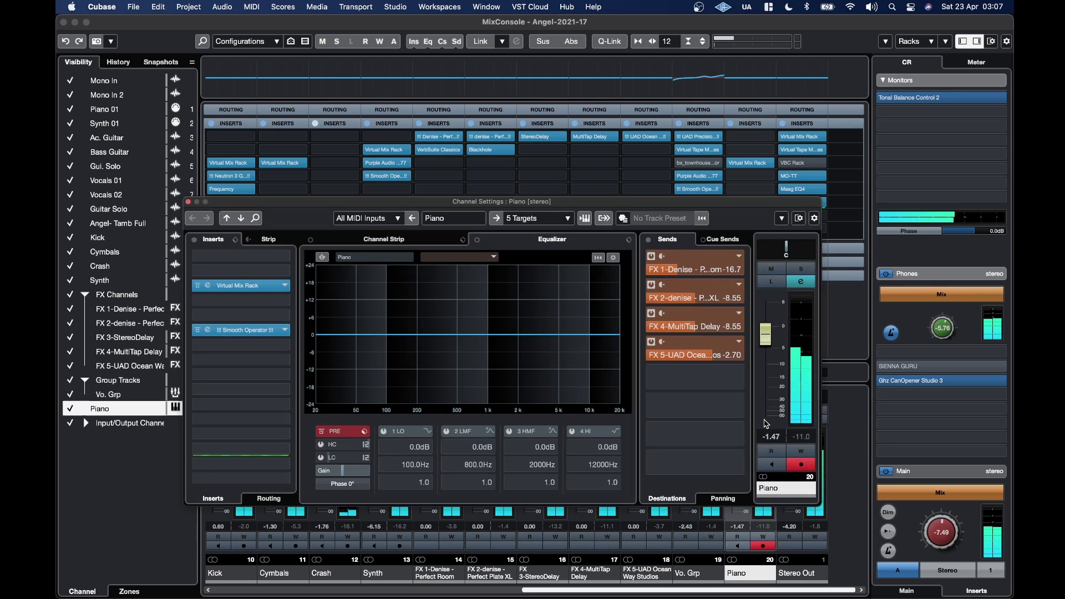
click(234, 287)
click(233, 287)
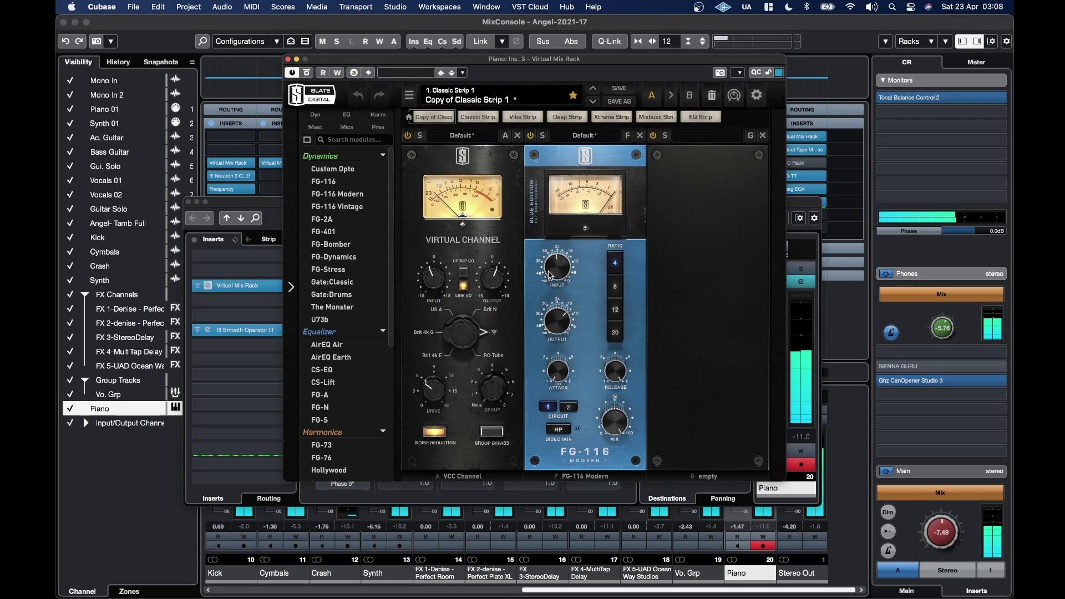
Nudge the FG-116 Input knob to about -22.0 dB
scroll(549, 275, up, 2)
scroll(550, 275, up, 1)
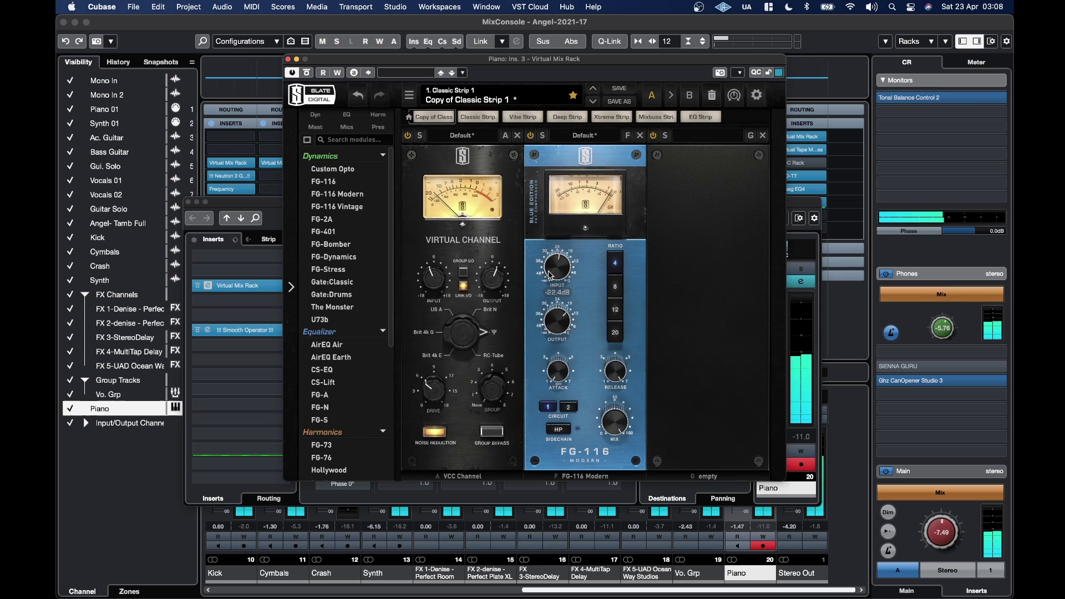
scroll(550, 275, up, 1)
scroll(550, 275, down, 1)
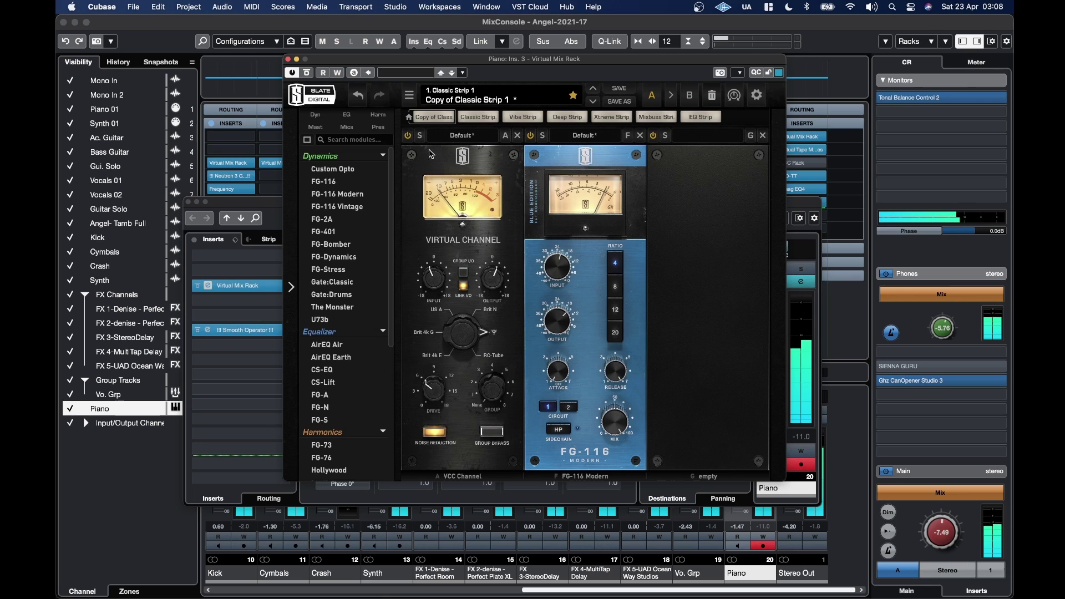
Close Virtual Mix Rack and load Murda Melodies into an empty Piano insert
click(287, 58)
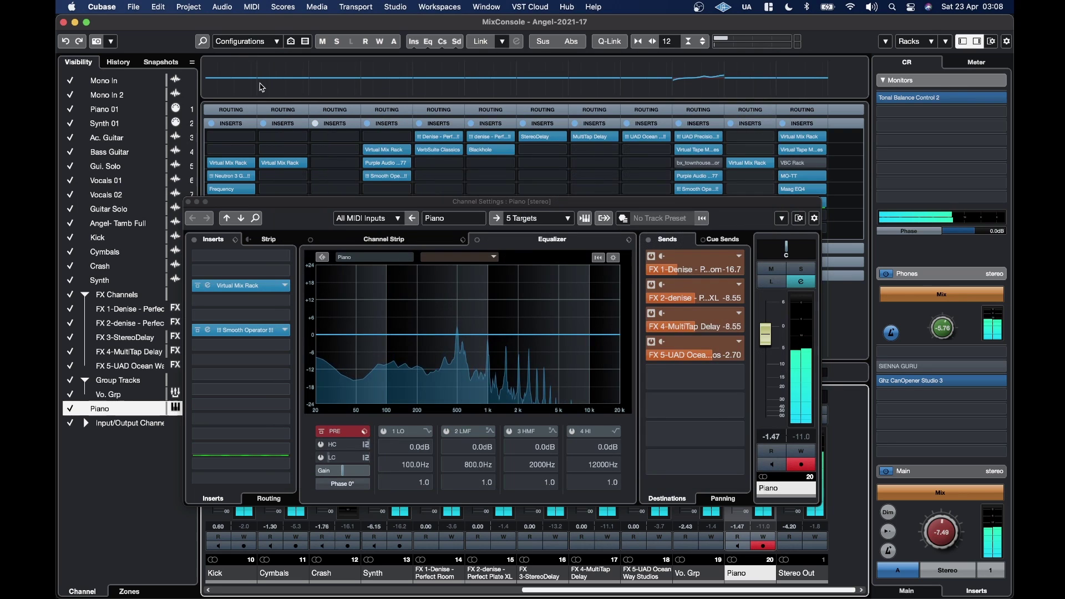
click(276, 300)
text(murd)
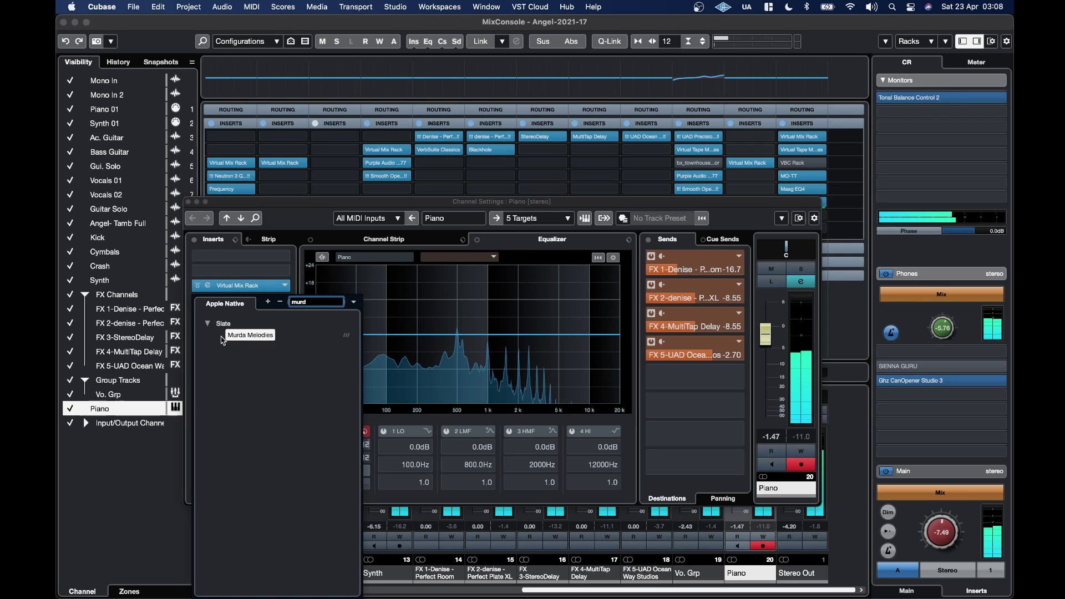
click(251, 336)
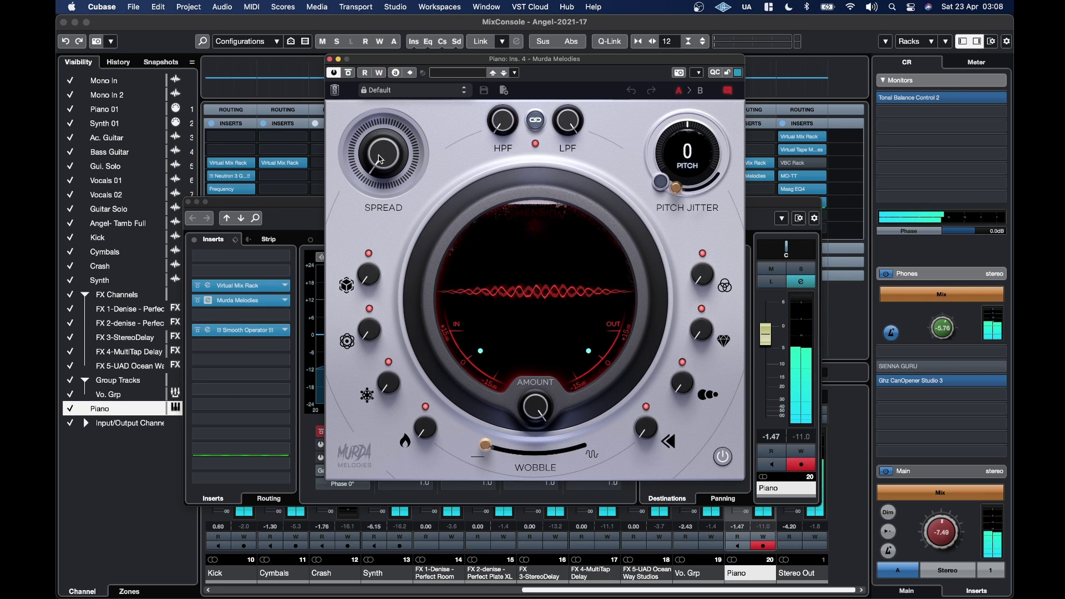
Set Murda Melodies spread to 48%, Dimension to 34% and Rhythm to 42%
drag(382, 169, 380, 159)
scroll(381, 160, down, 3)
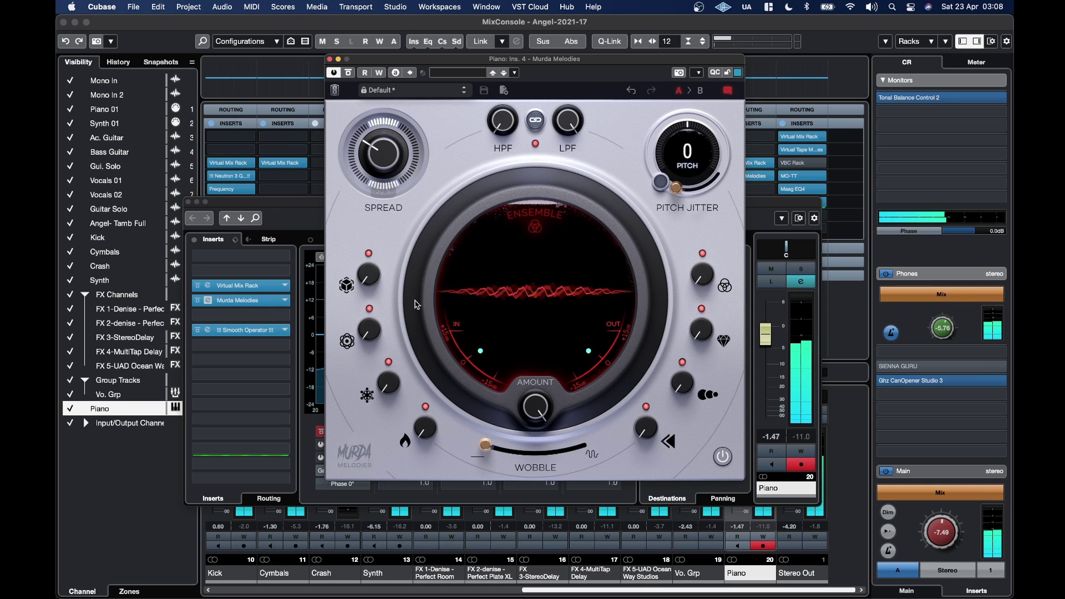
drag(368, 276, 370, 281)
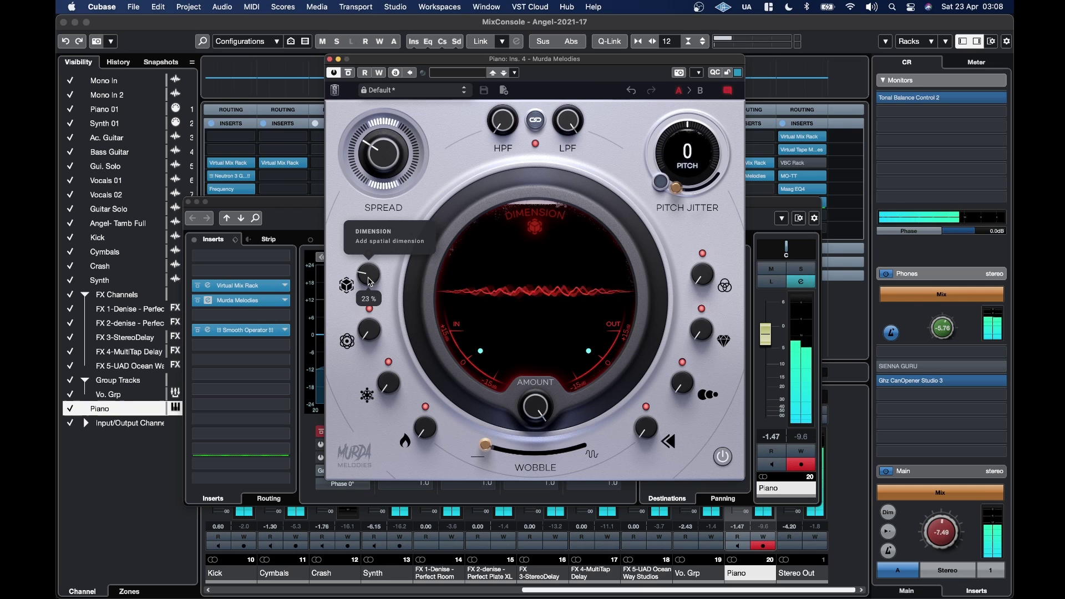
drag(679, 389, 678, 383)
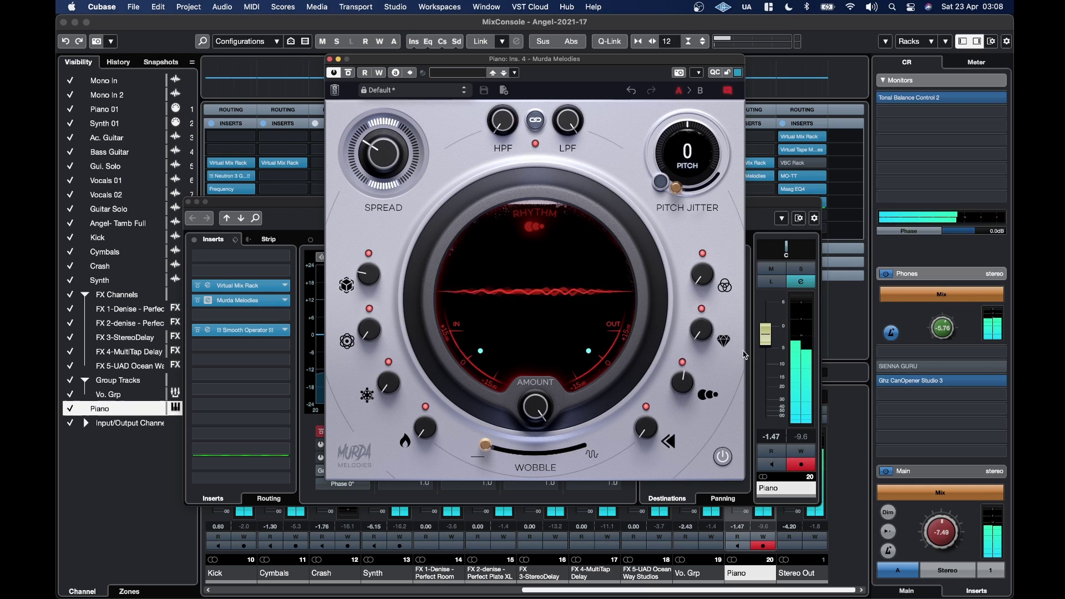
Solo Piano and bypass then re-enable Murda Melodies to compare dry and wet
click(800, 269)
click(494, 59)
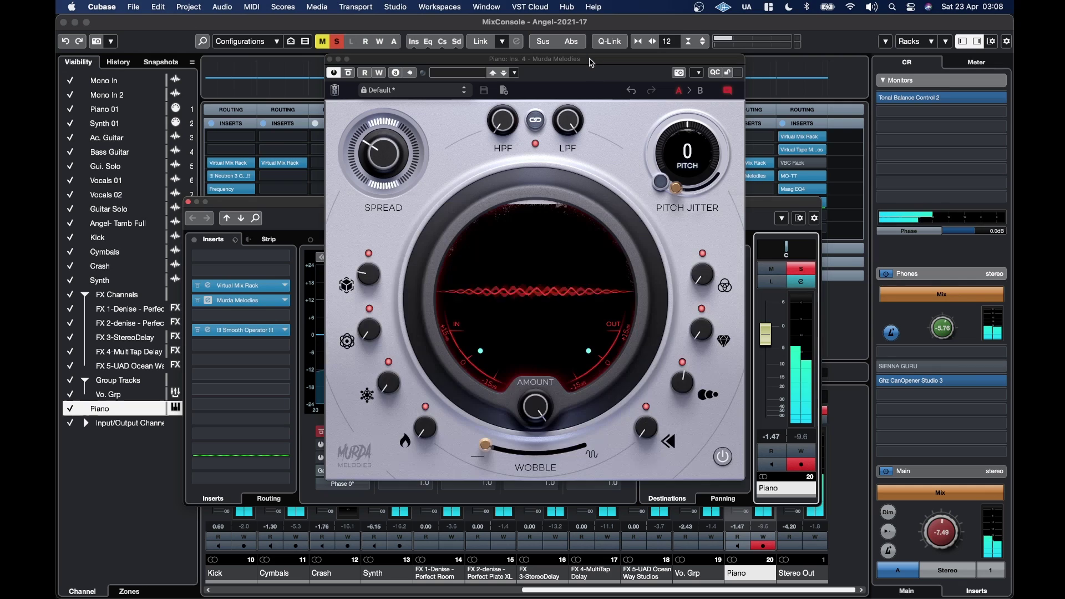
click(349, 73)
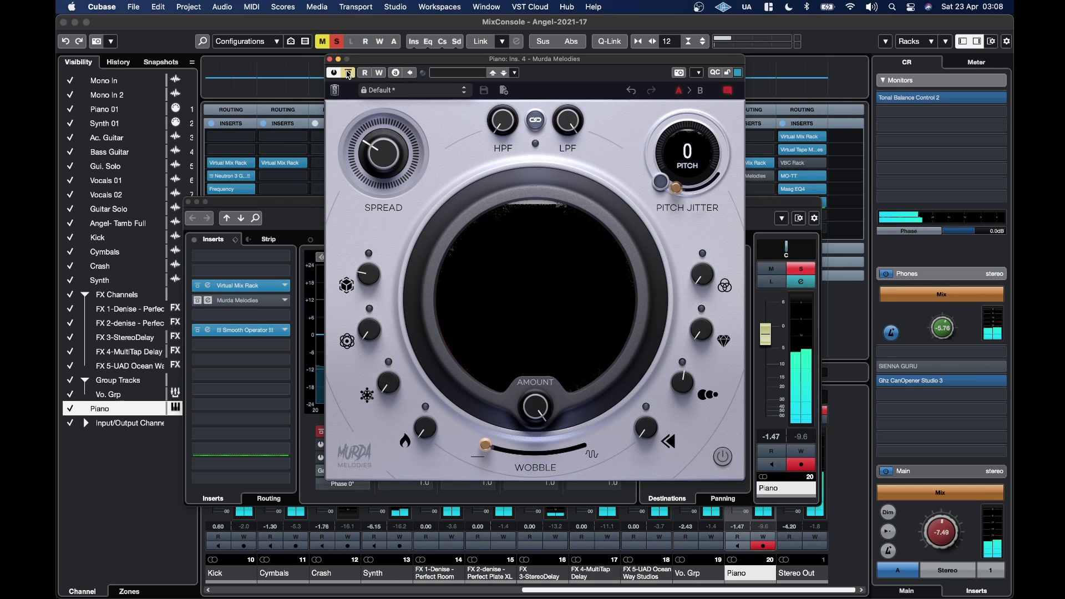
click(348, 73)
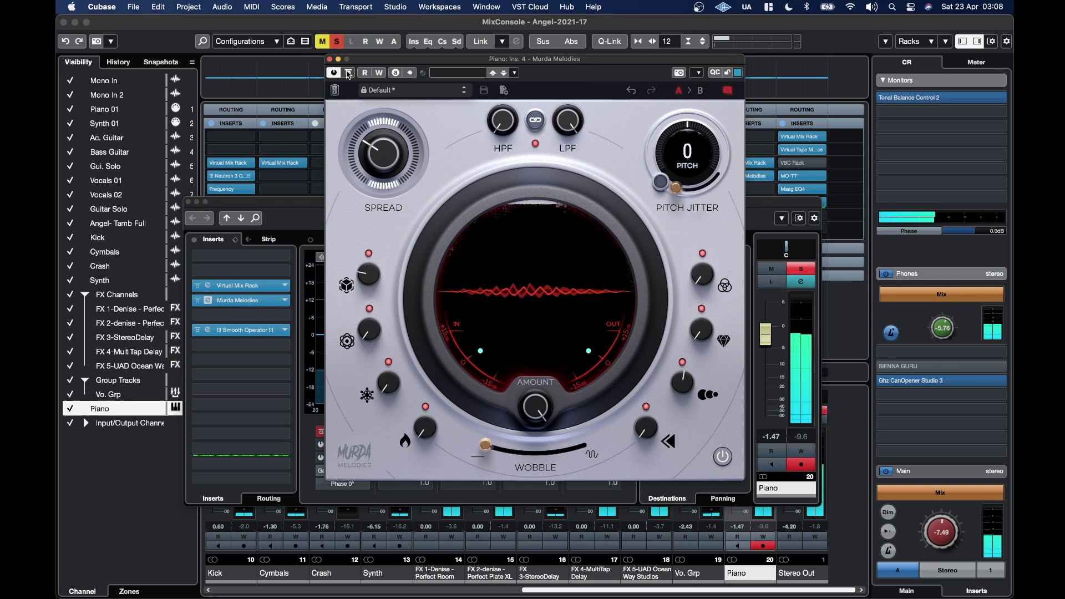
Raise Reverse, lower Ensemble to 10% and Clarity to about 25%, then un-solo Piano
drag(644, 427, 652, 436)
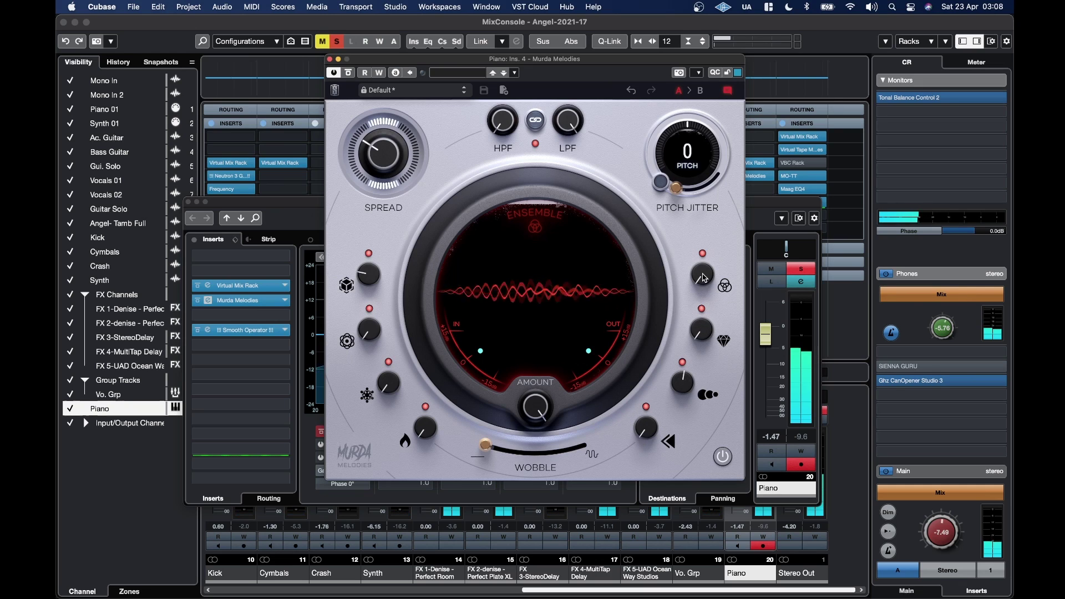
scroll(702, 277, up, 5)
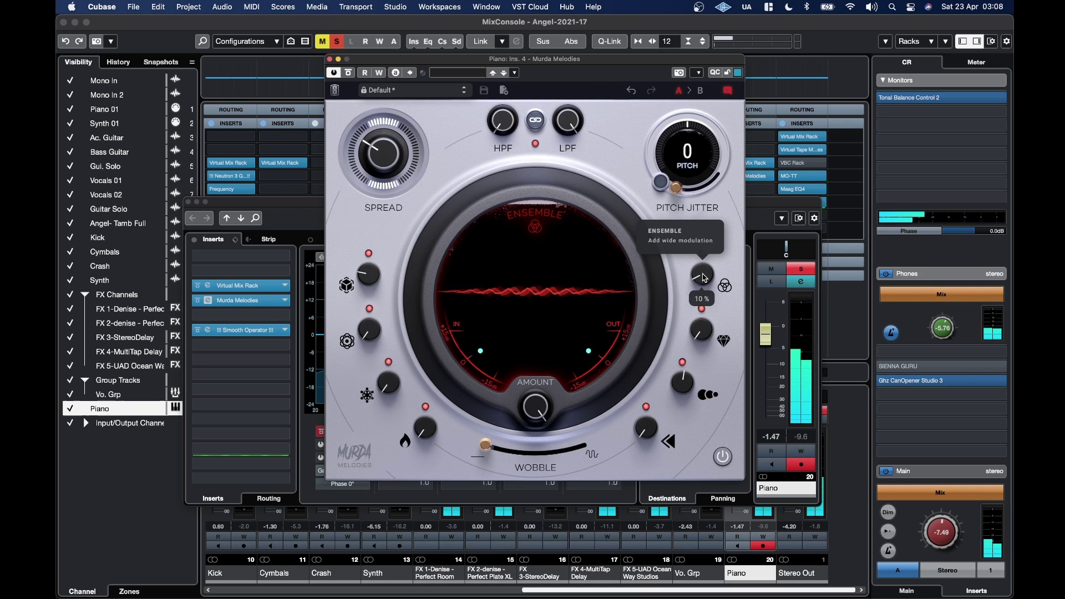
scroll(701, 332, up, 5)
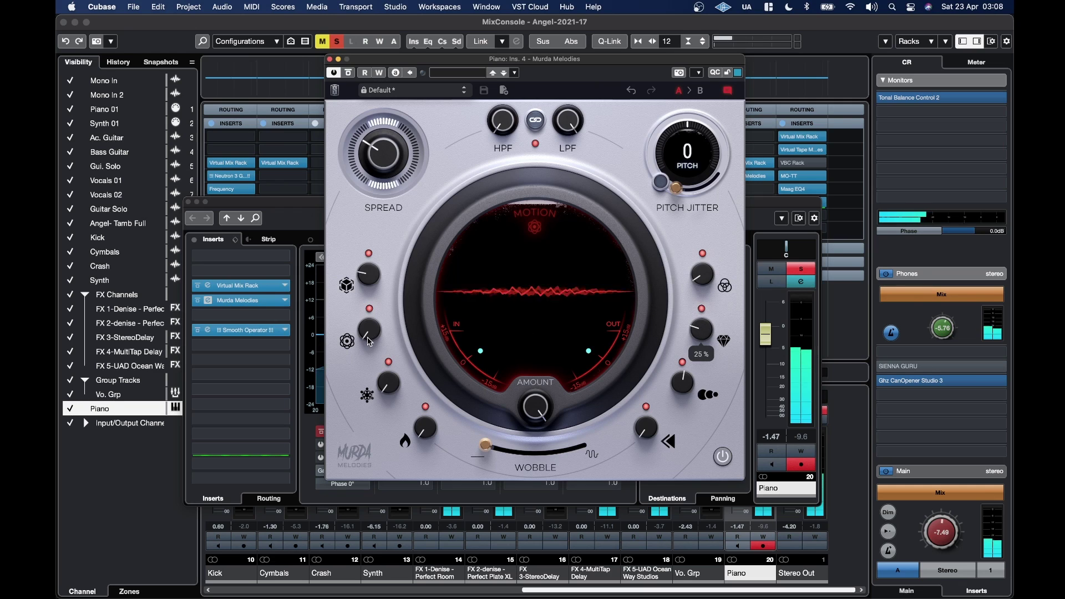
click(801, 269)
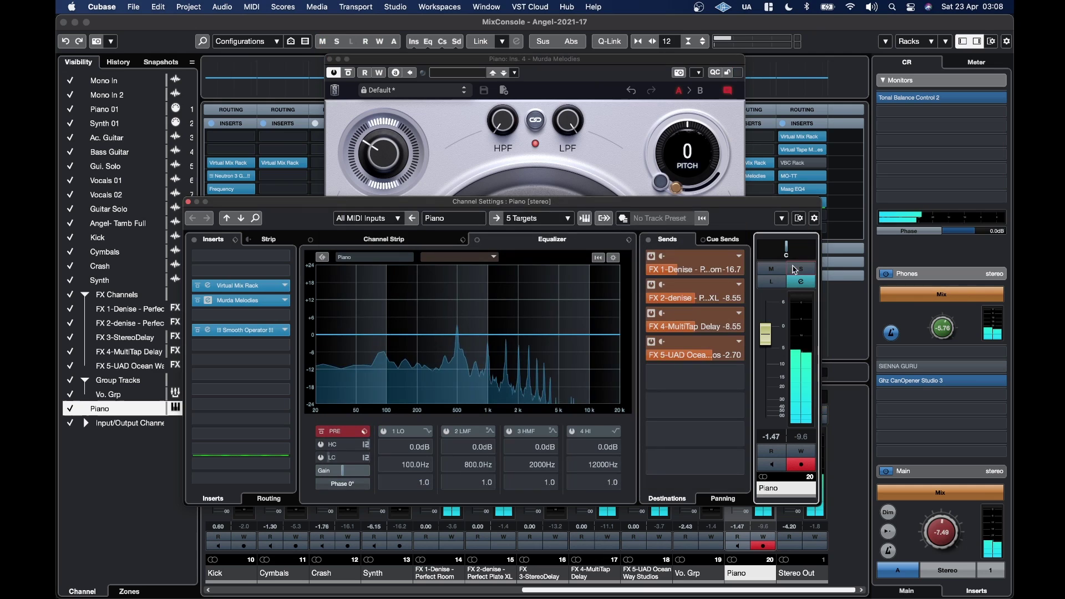
click(585, 60)
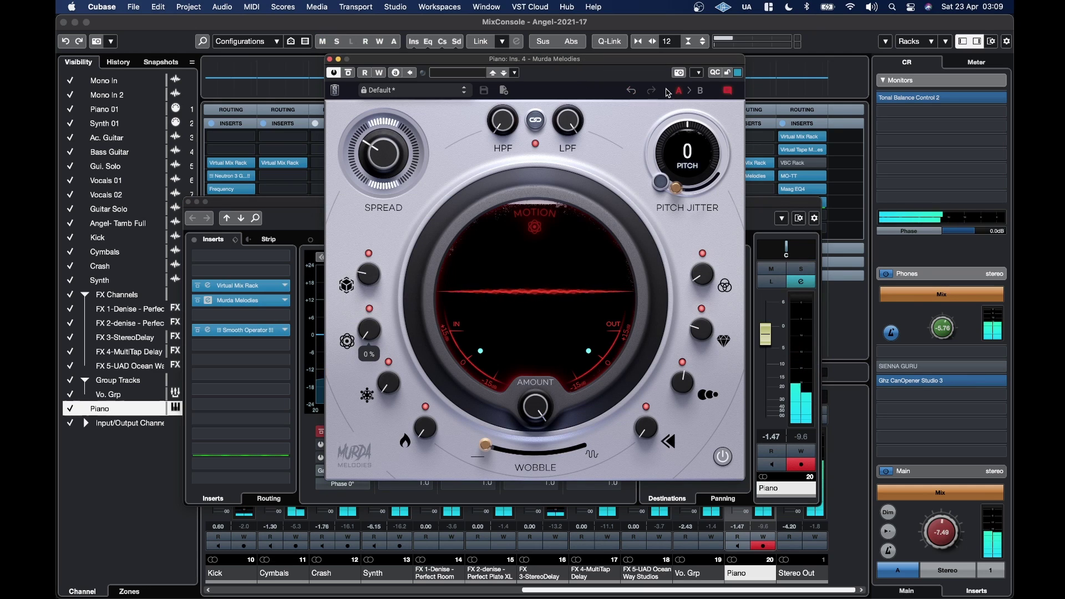
Load Eiosis AirEQ Premium from the Slate folder into Piano's first insert
click(329, 59)
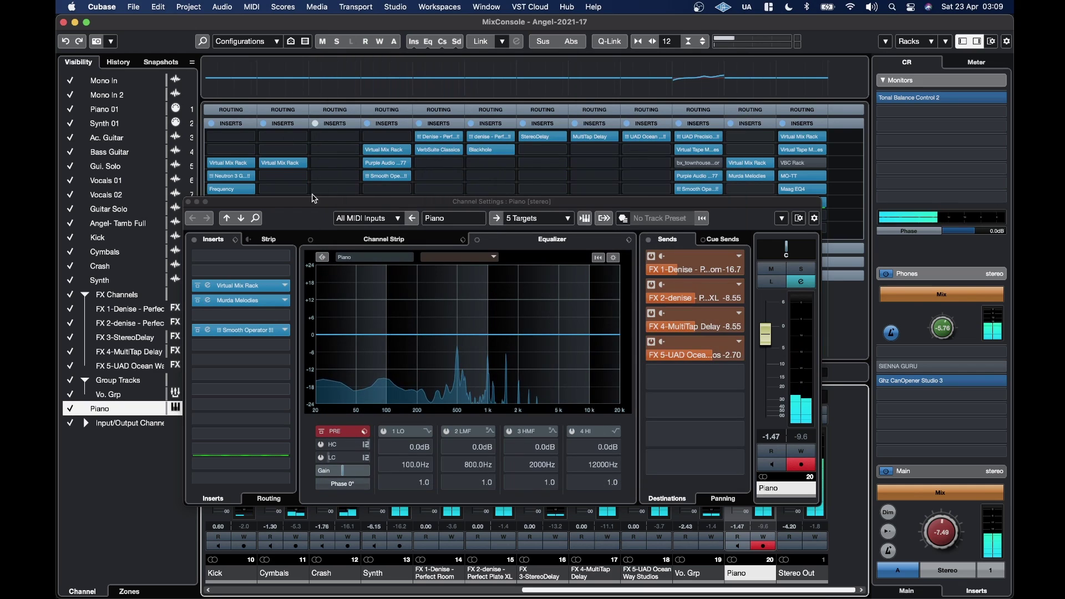
click(268, 271)
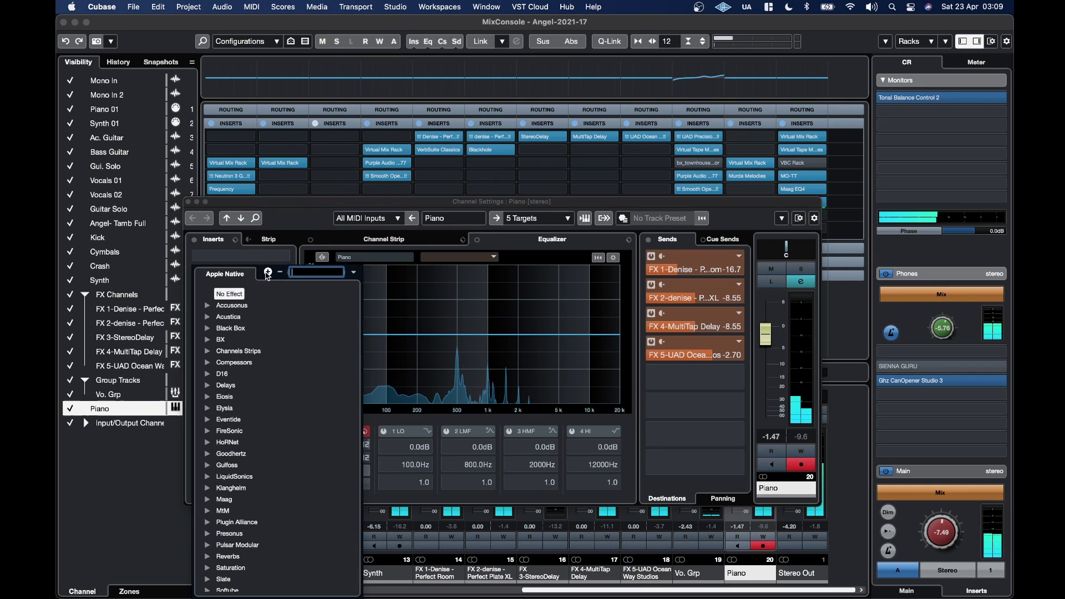
scroll(260, 440, down, 4)
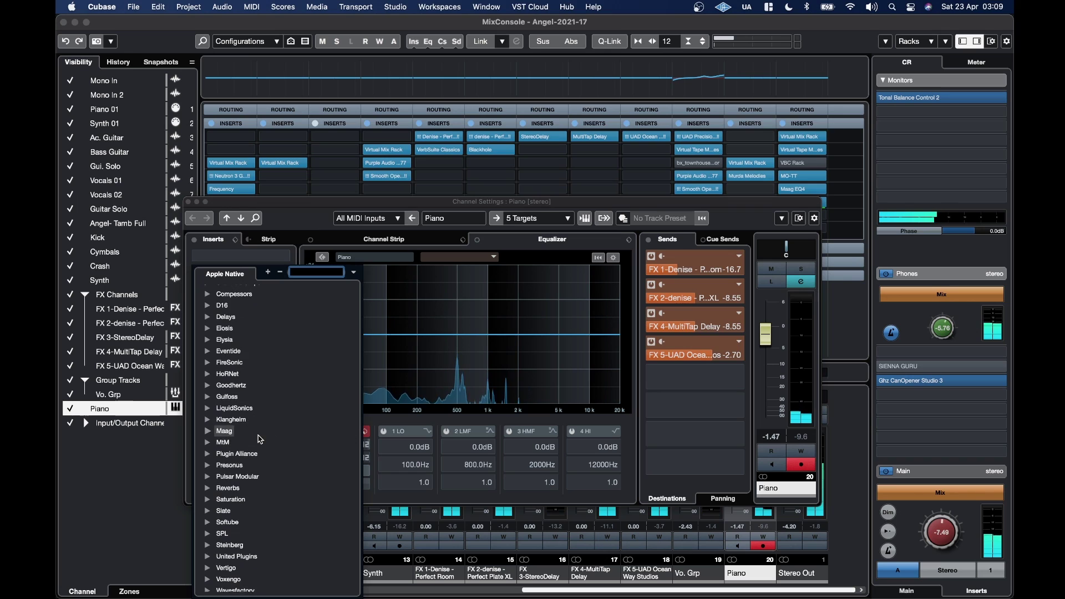
click(219, 502)
scroll(252, 462, down, 8)
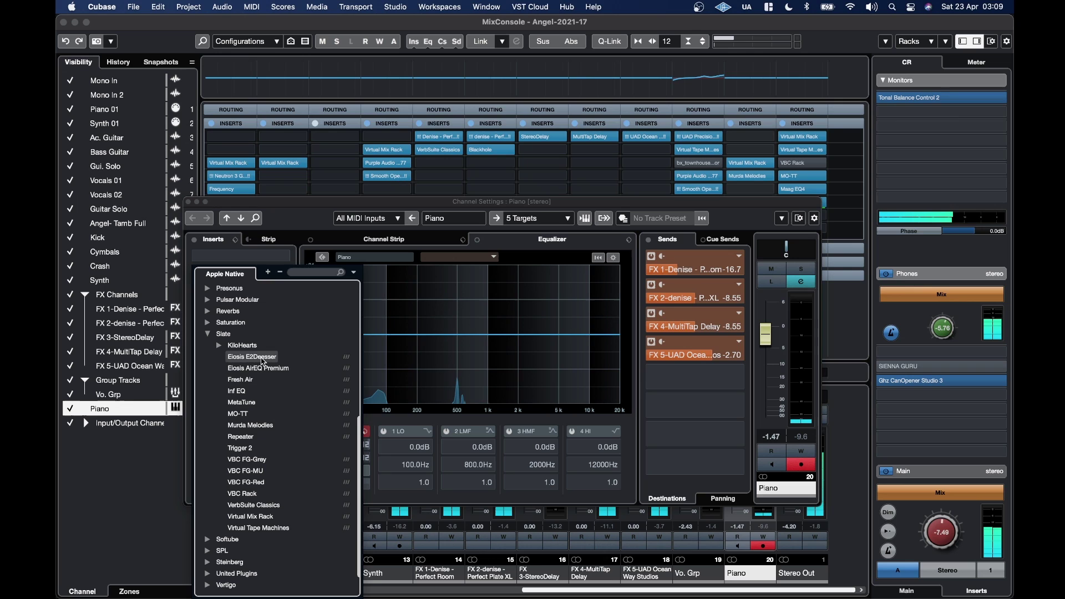
click(254, 370)
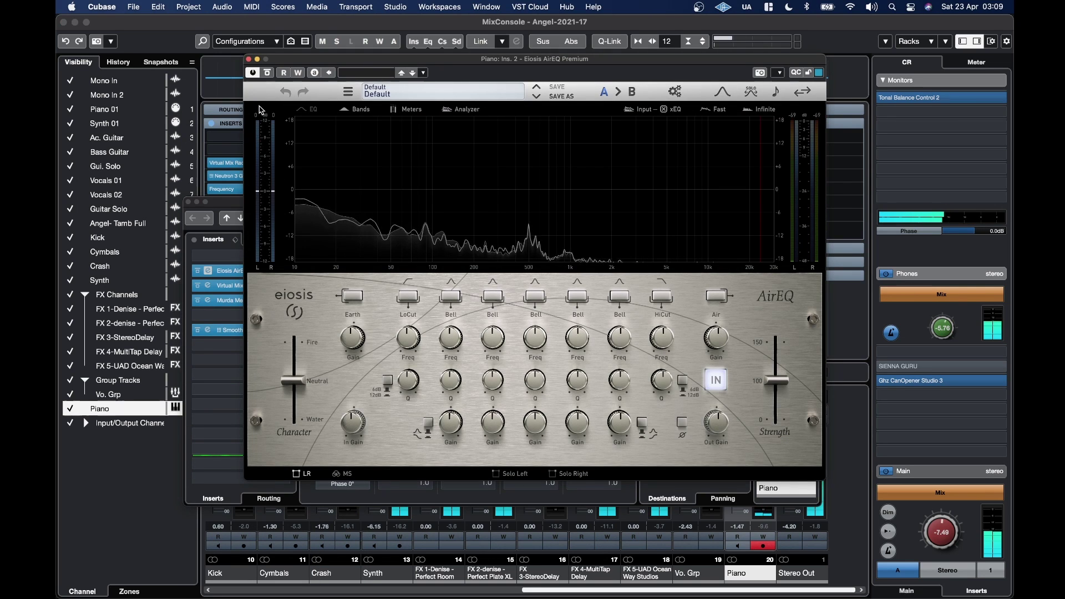
click(249, 59)
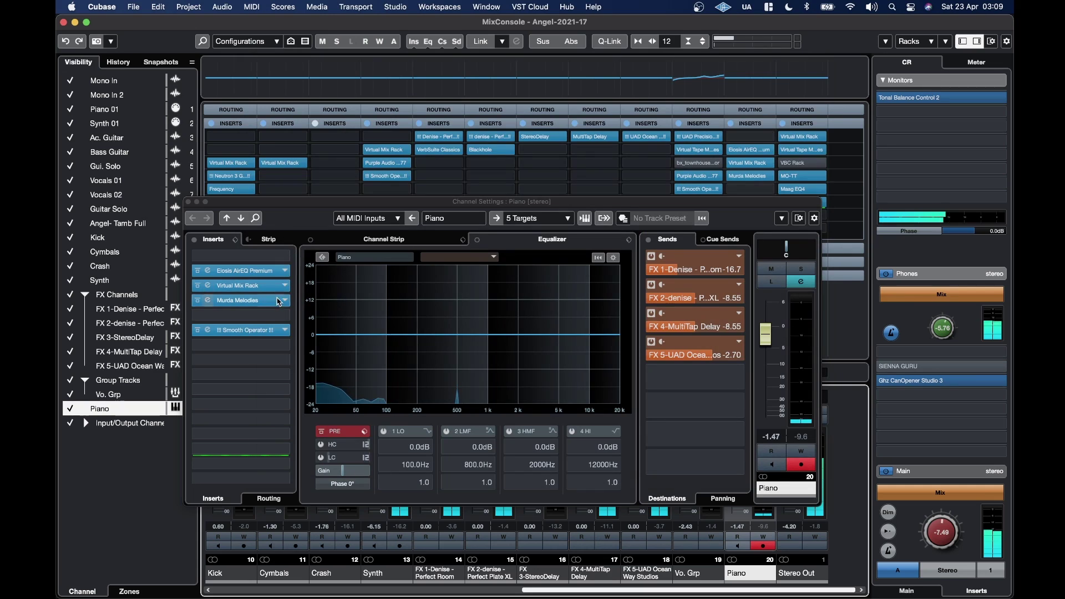
Replace AirEQ with E2Deesser in the first insert and close its window
click(285, 271)
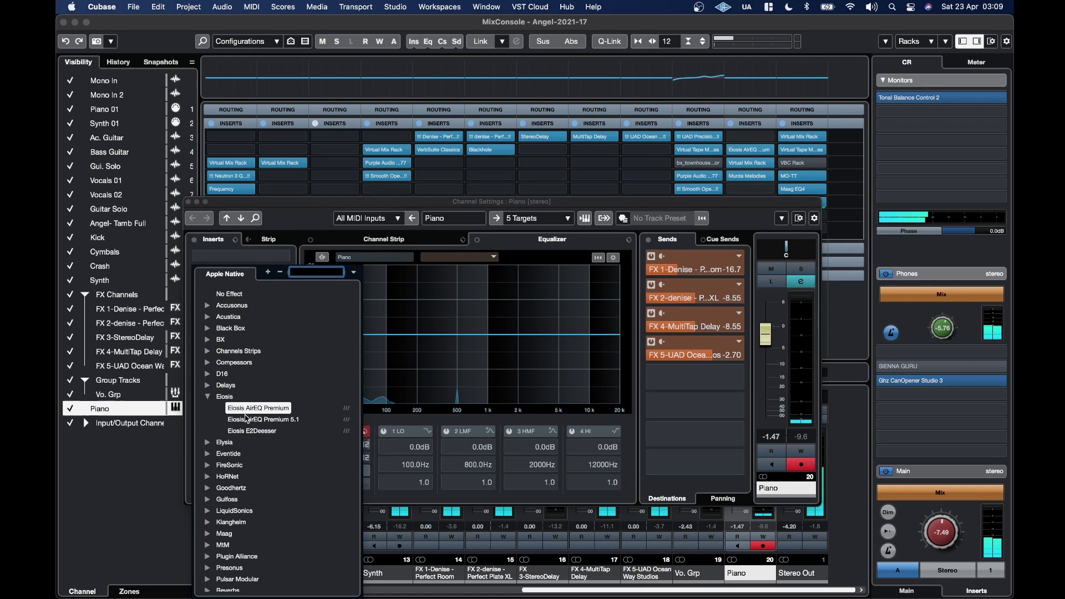
key(Escape)
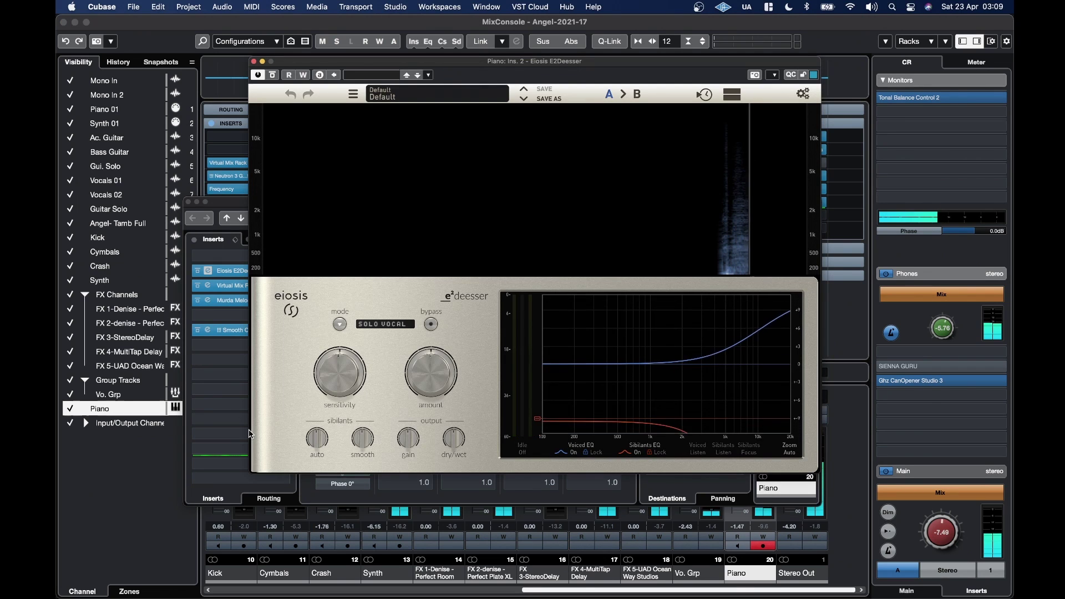
click(253, 62)
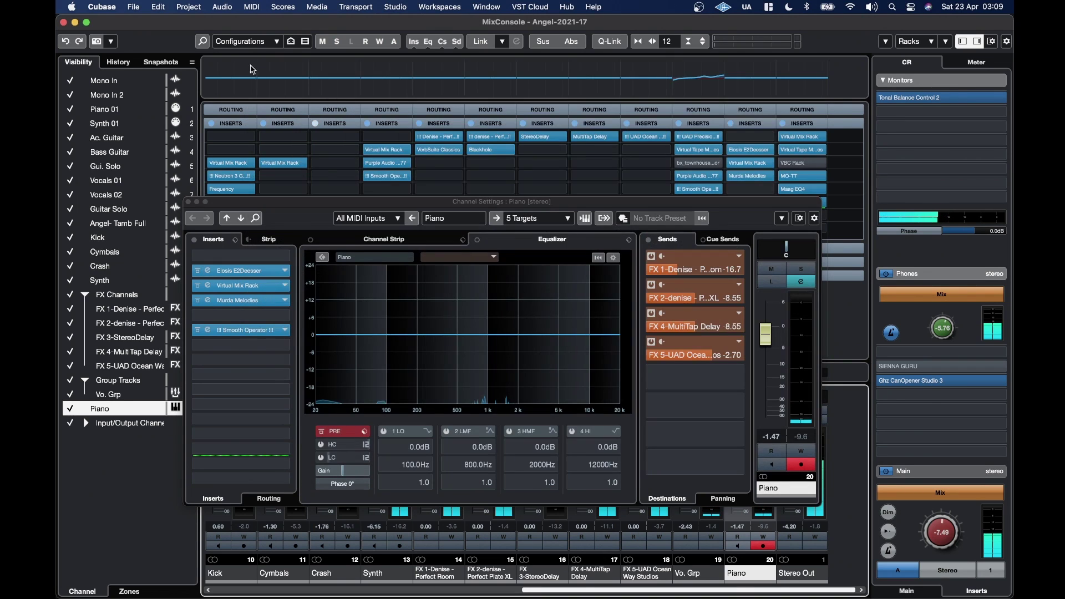
Put Slate's Fresh Air in the first insert instead
click(285, 271)
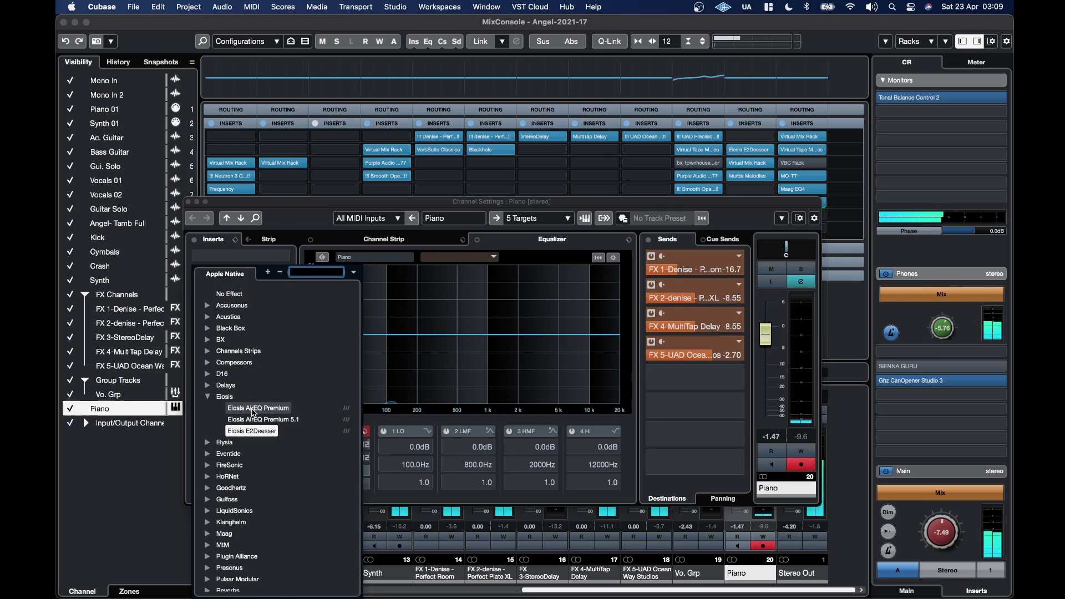
scroll(233, 433, down, 5)
click(214, 503)
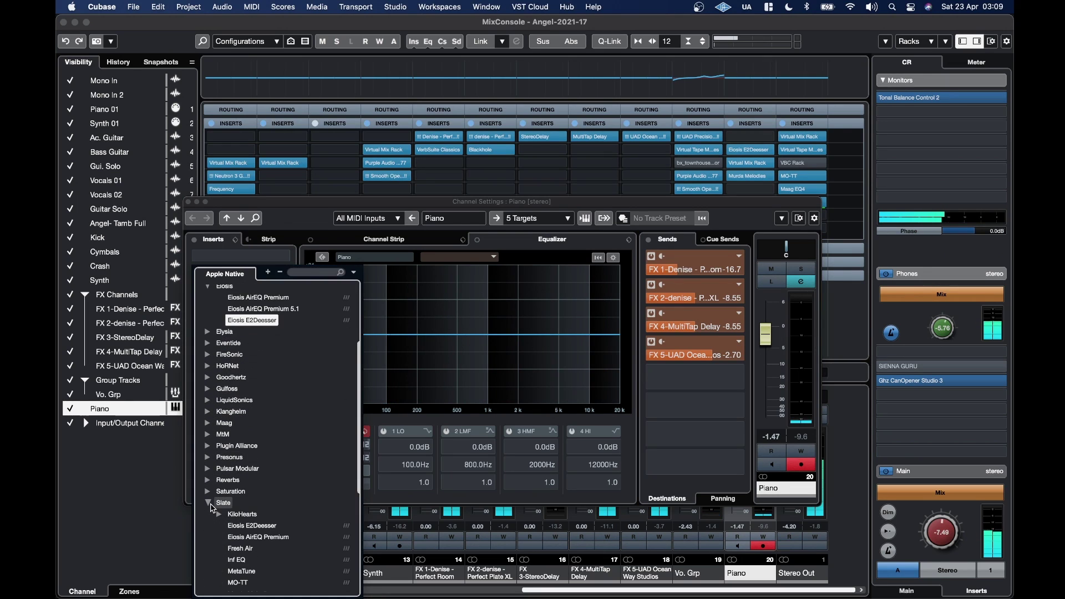
scroll(260, 473, down, 5)
scroll(261, 473, down, 3)
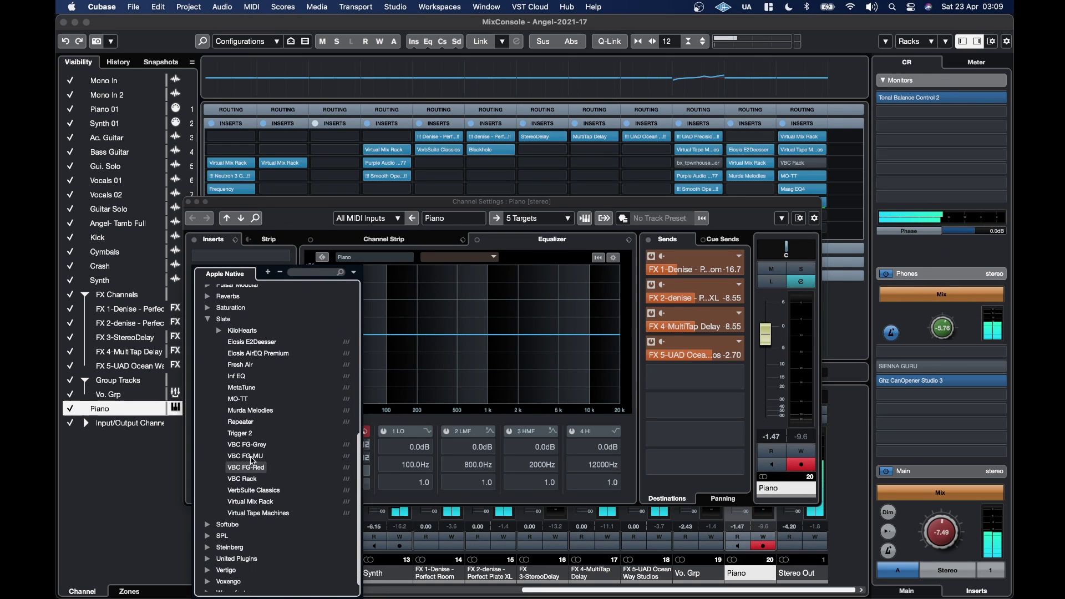
click(249, 370)
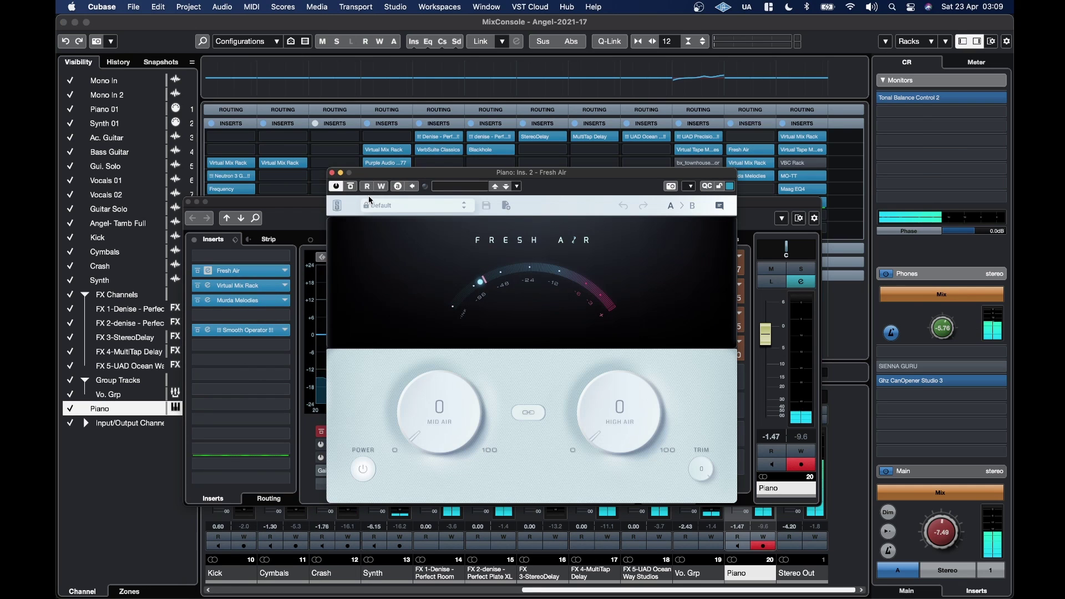
click(332, 174)
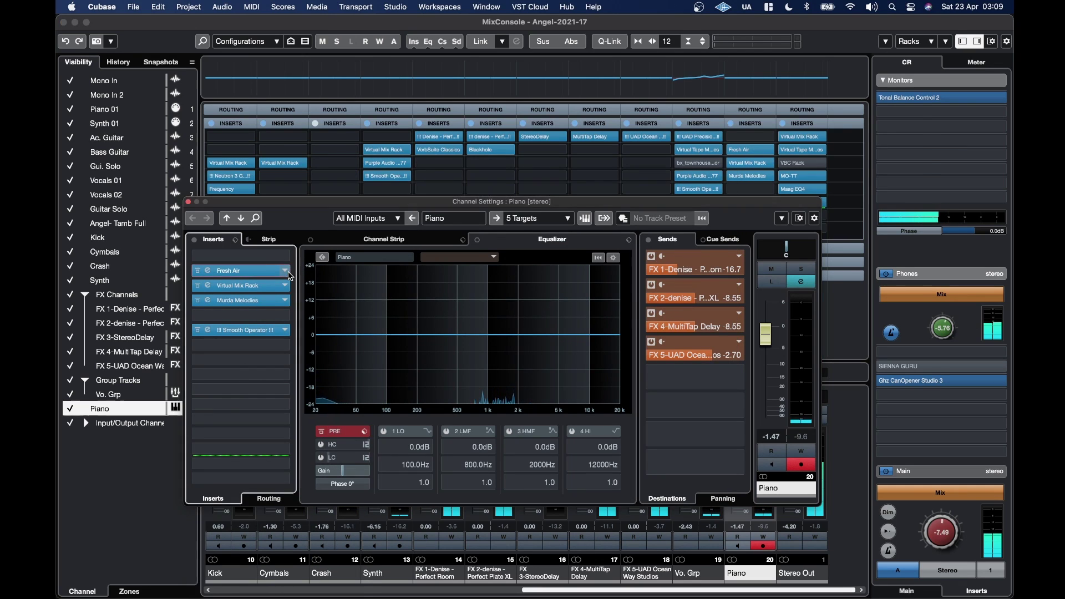
Swap the first insert to Inf EQ and keep it there
click(285, 270)
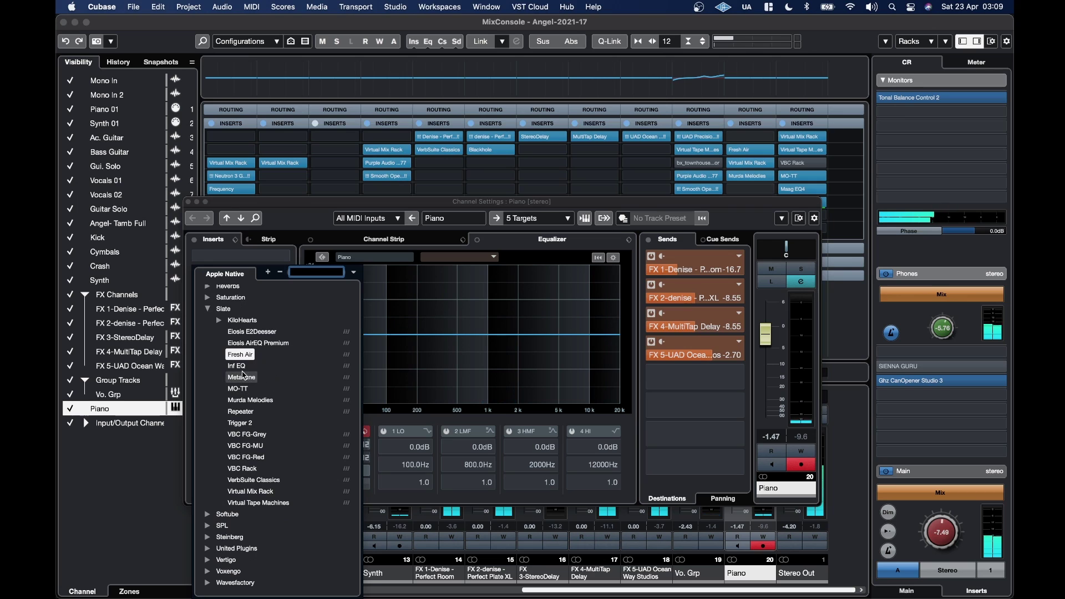
key(Escape)
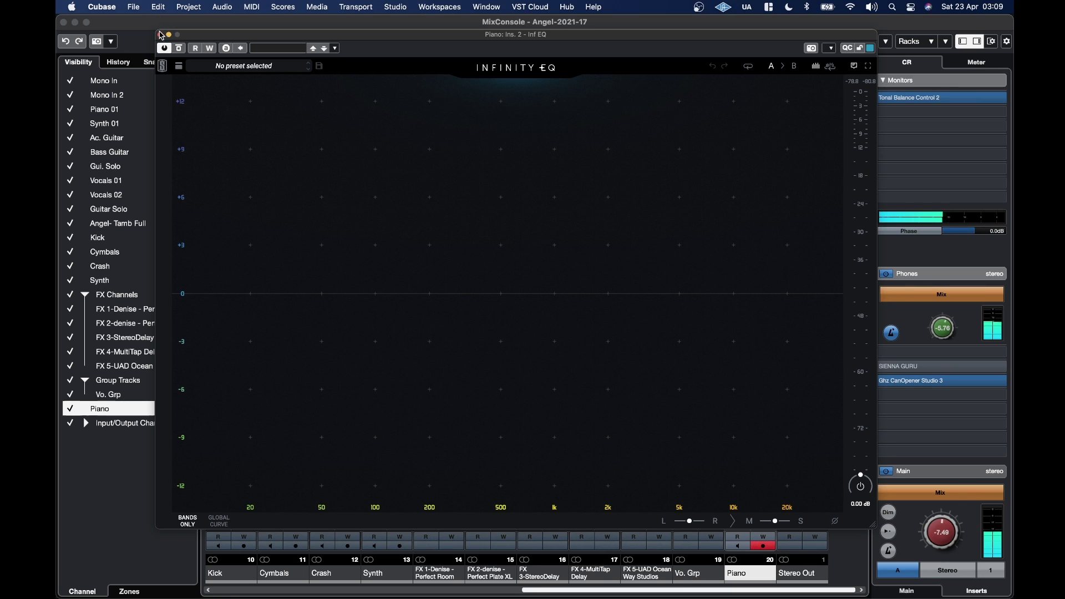
click(160, 34)
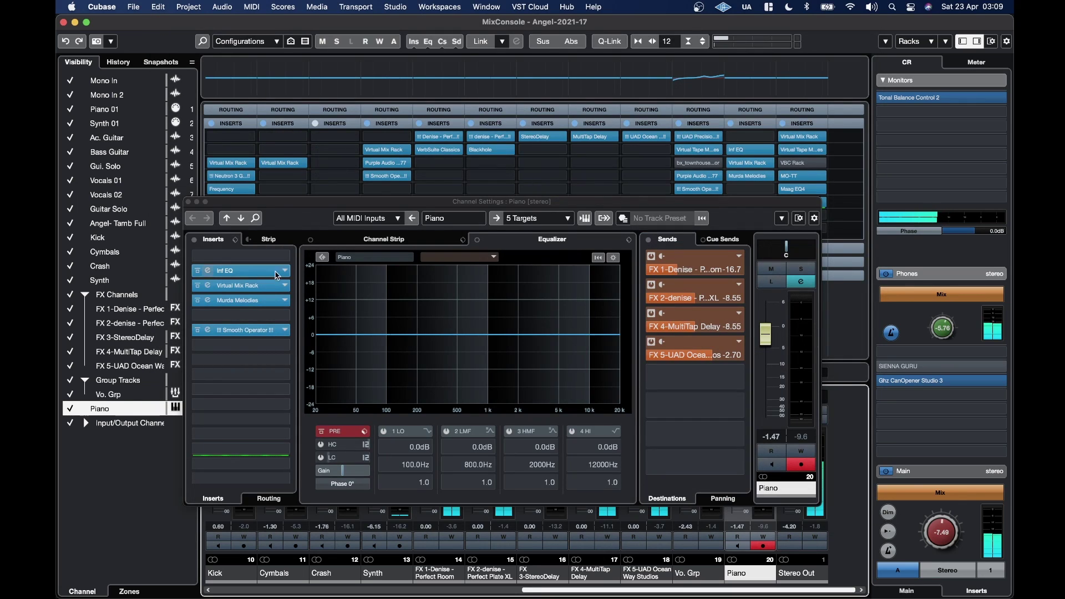
click(281, 276)
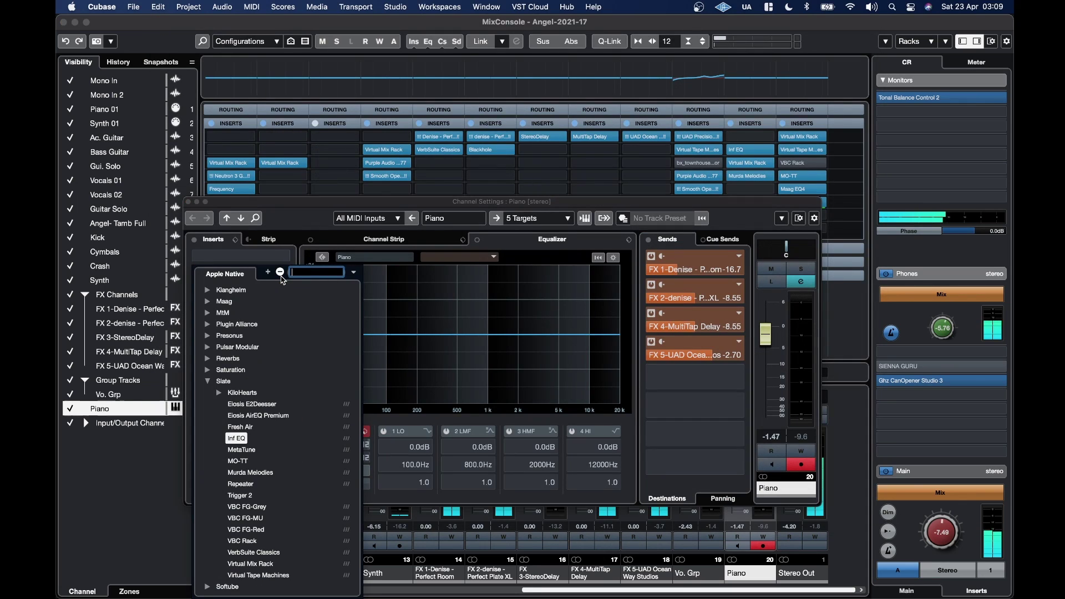
scroll(244, 427, down, 2)
click(245, 437)
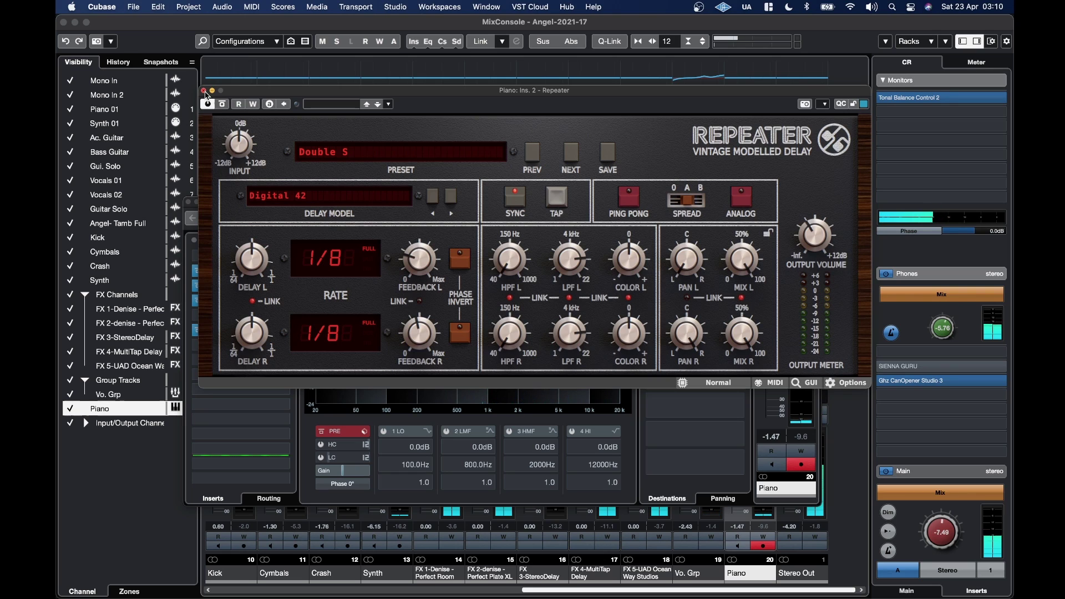
Close Repeater and load Slate's MetaTune into the Piano's first insert in its place
click(203, 91)
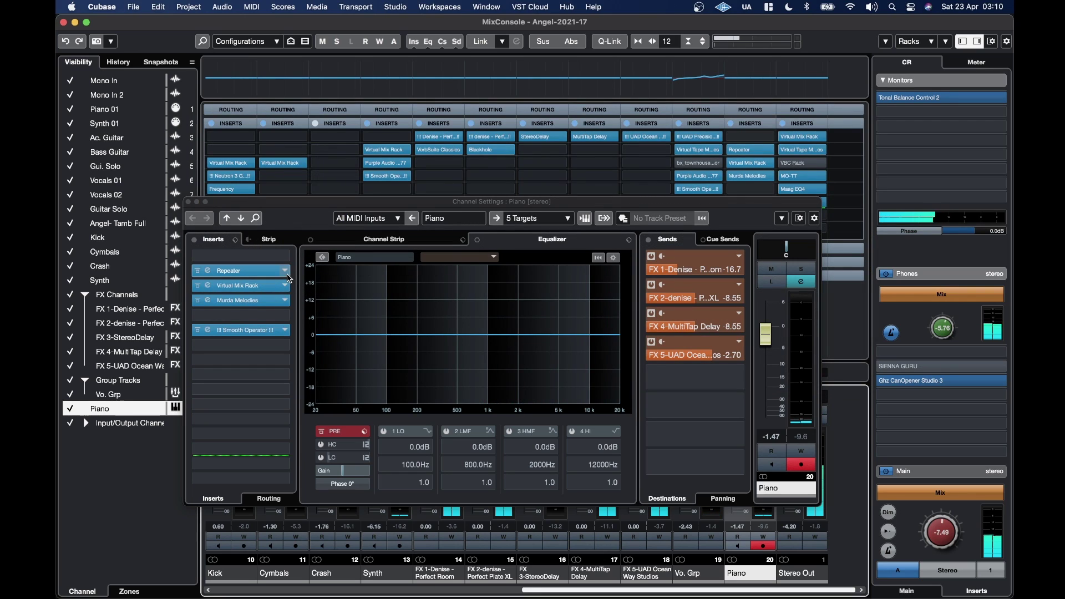
click(286, 274)
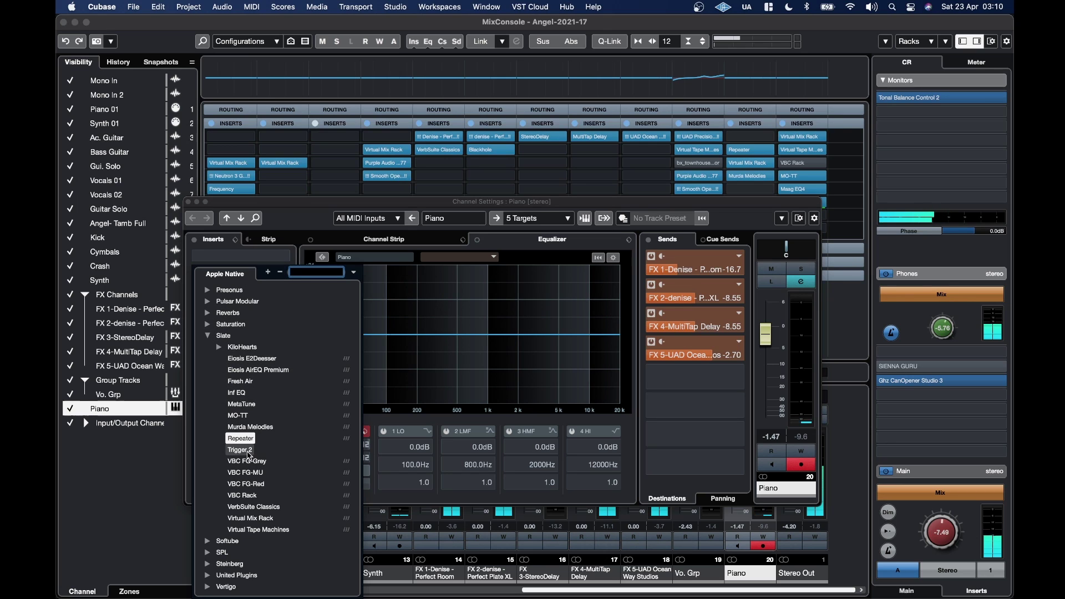
key(Escape)
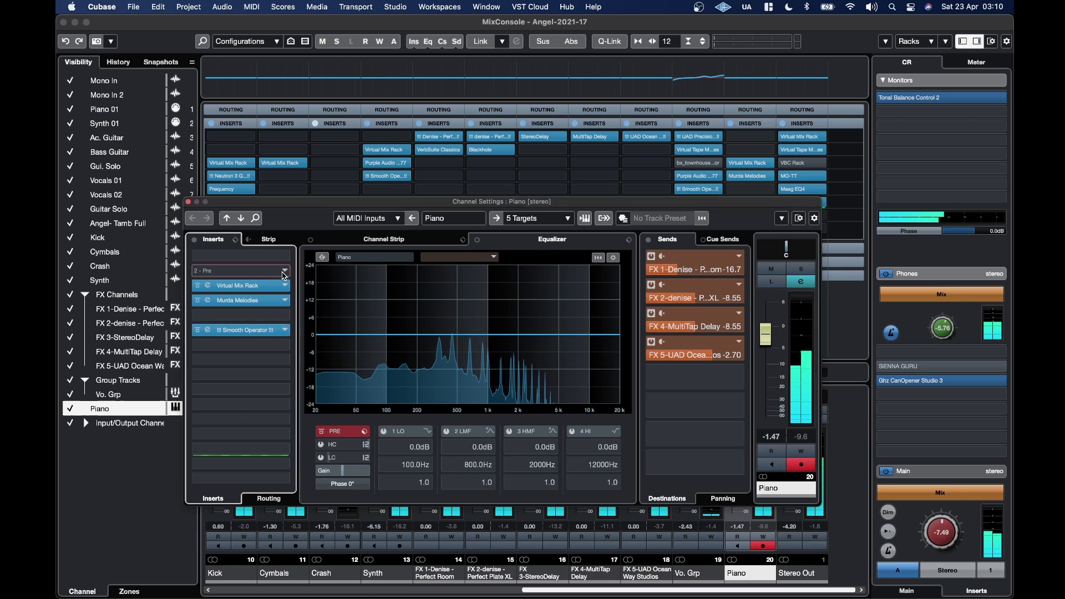
click(261, 271)
scroll(222, 455, down, 3)
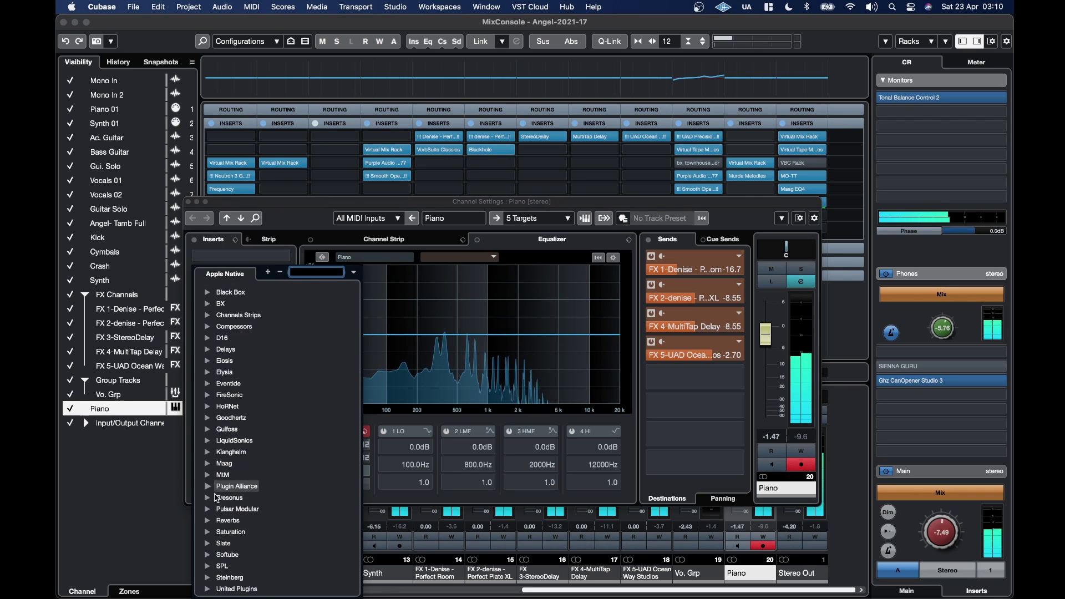
scroll(208, 521, down, 3)
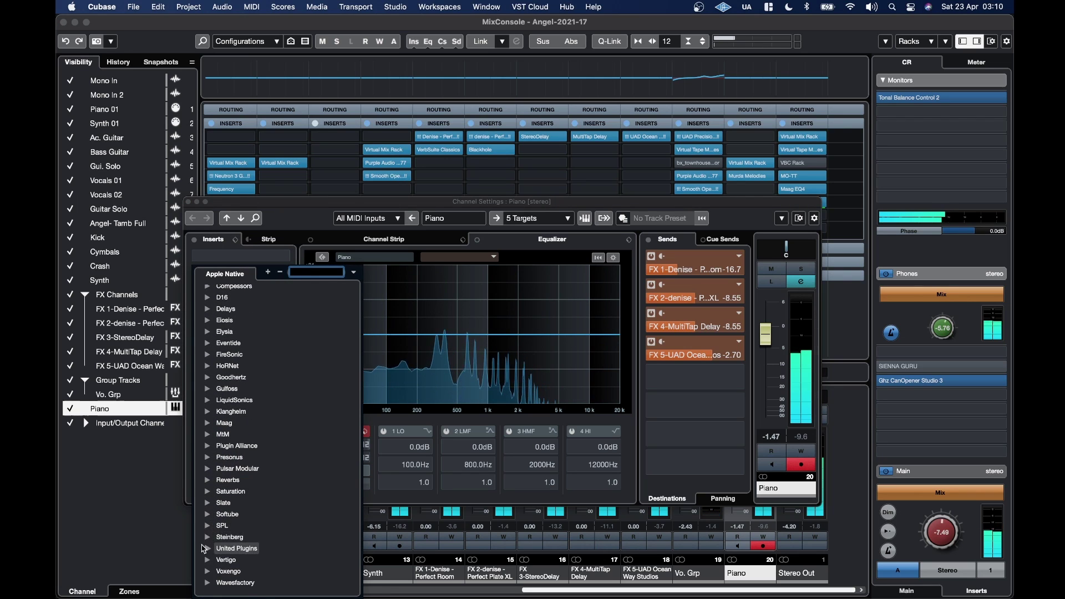
click(207, 502)
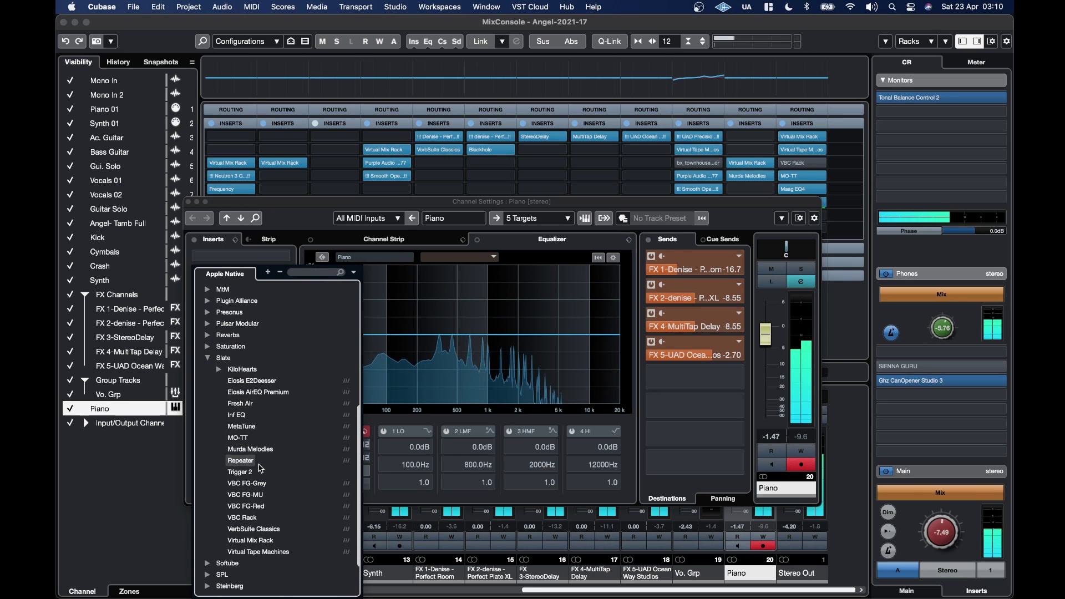
scroll(260, 468, down, 1)
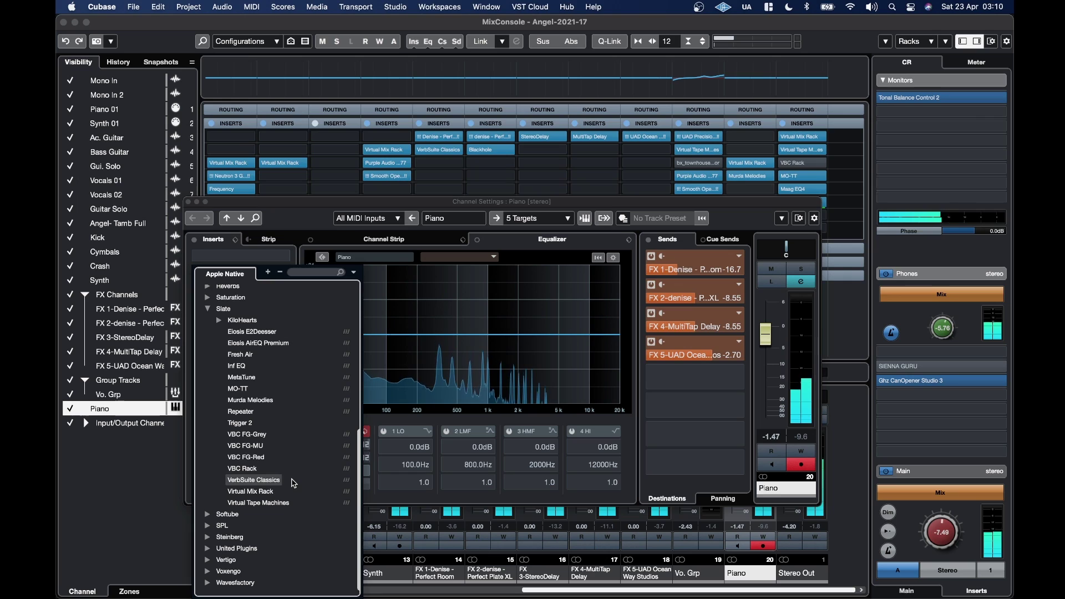
click(245, 377)
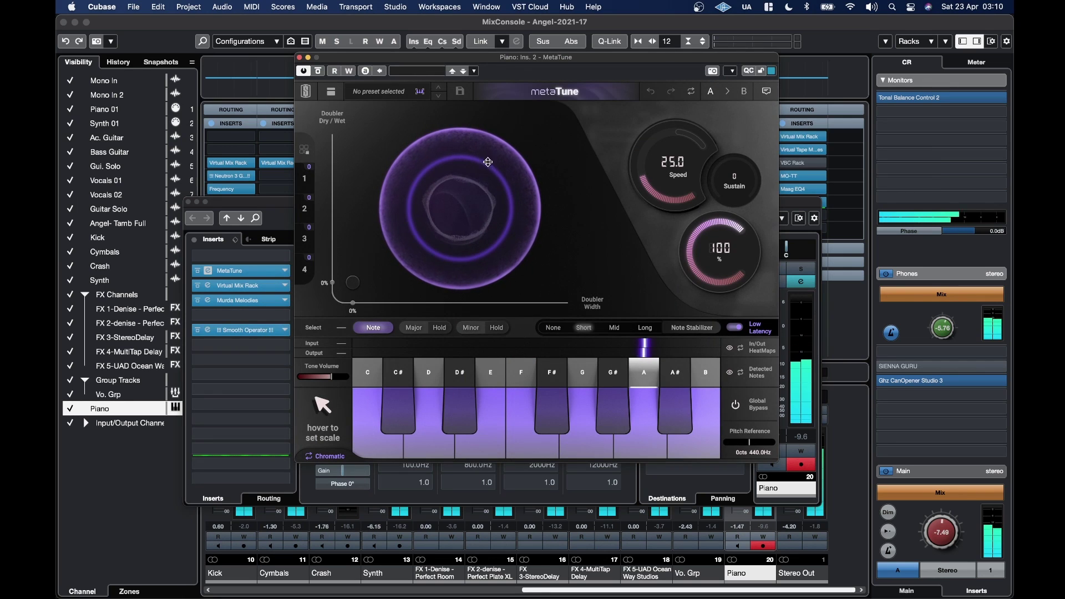
Replace MetaTune with kHs Transient Shaper from the KiloHearts folder
click(299, 58)
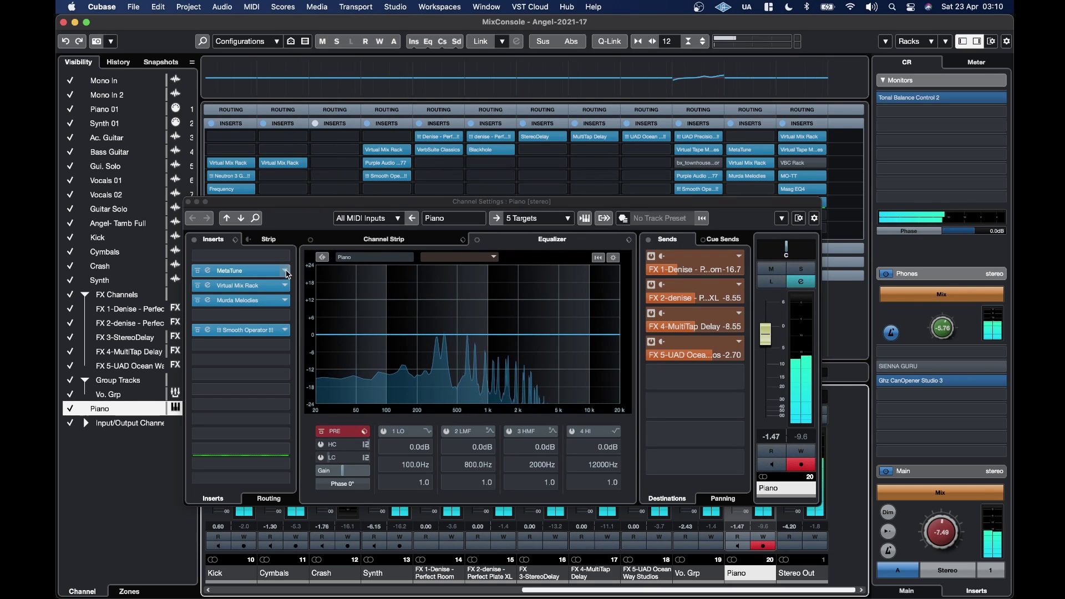
click(286, 271)
click(219, 383)
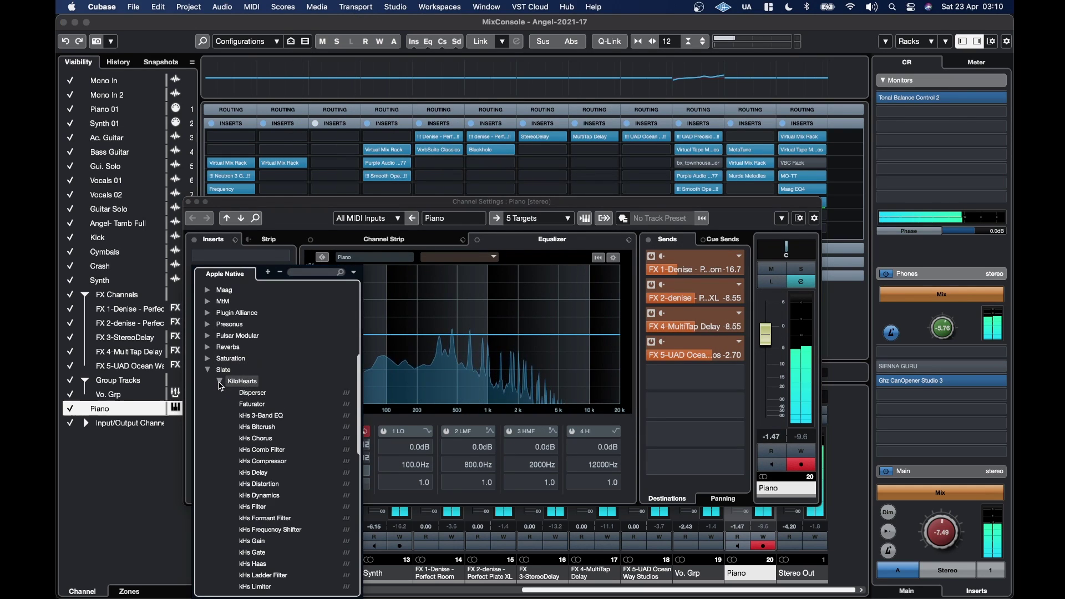
scroll(271, 399, down, 5)
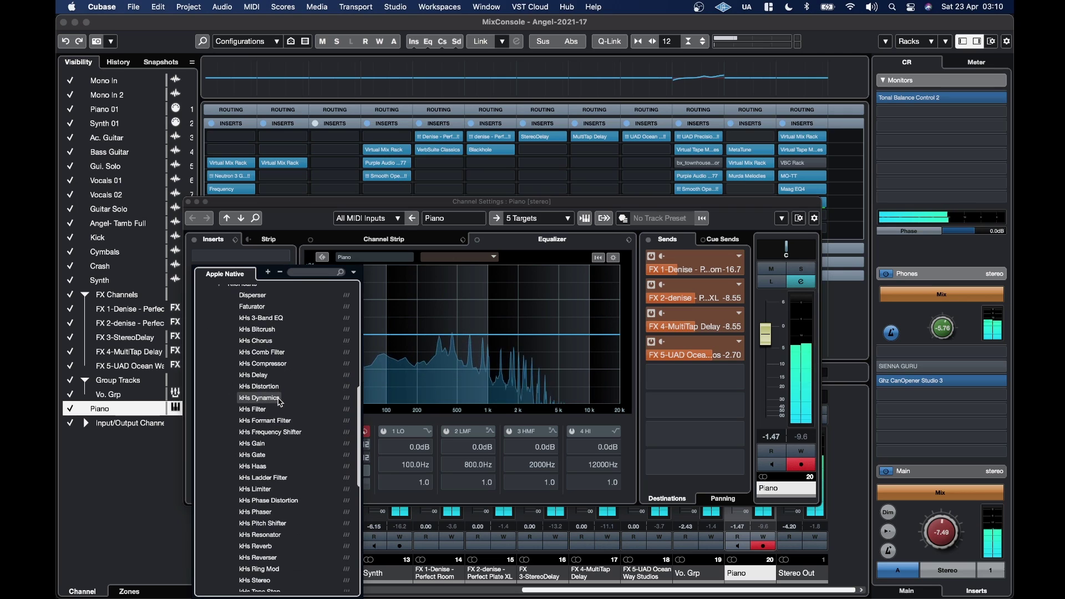
scroll(255, 461, down, 3)
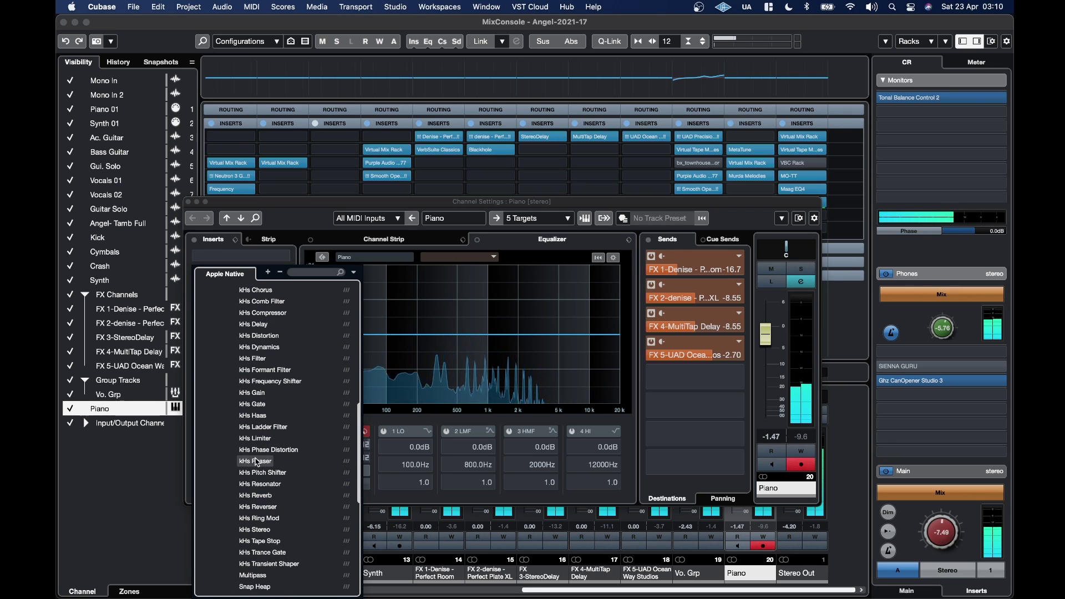
scroll(277, 444, down, 6)
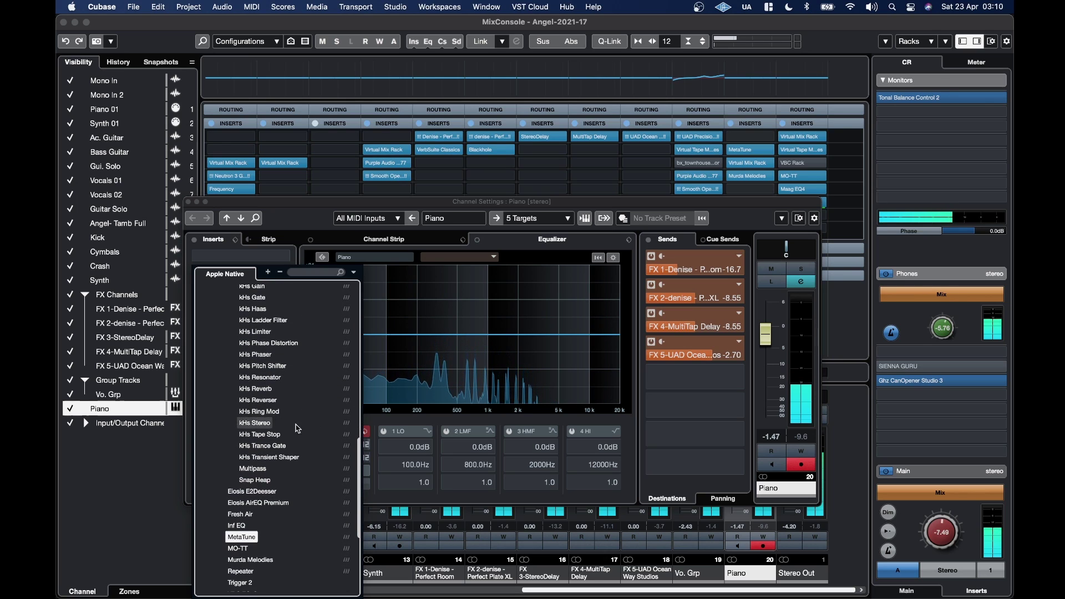
click(268, 459)
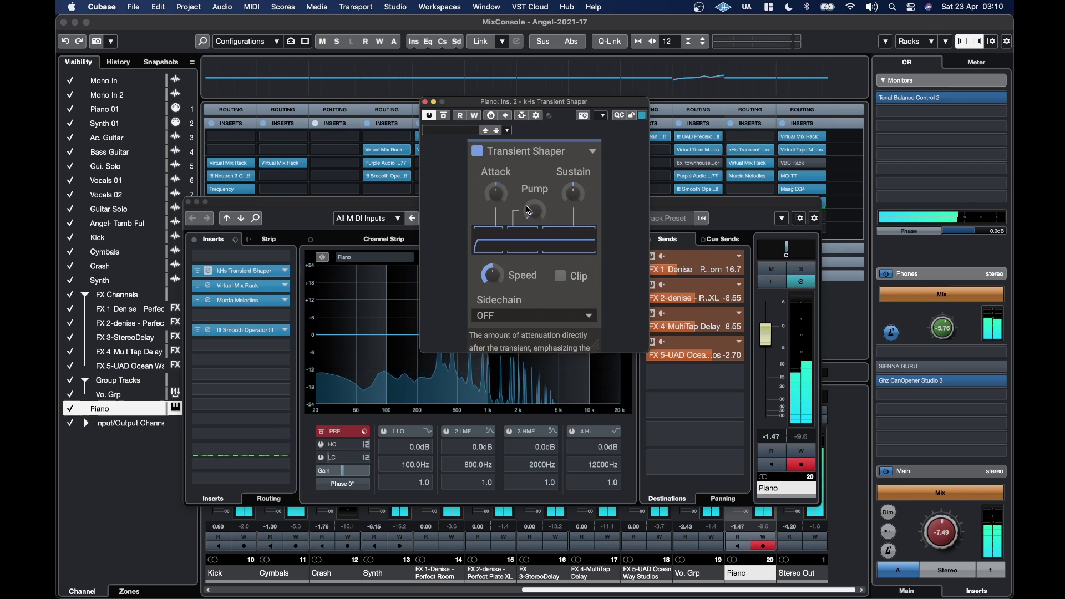
click(425, 102)
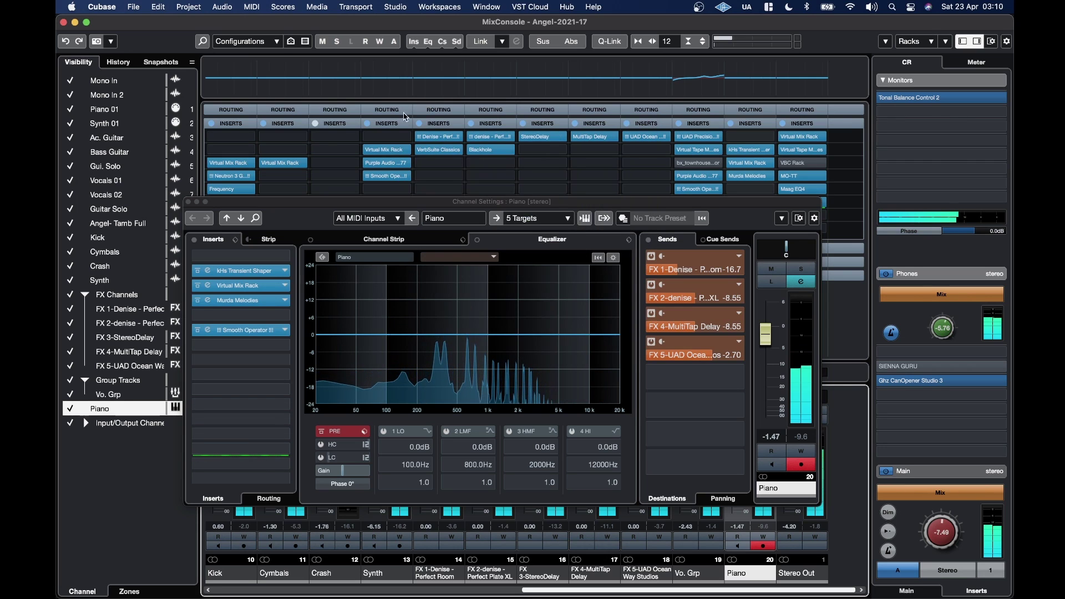
Set the first insert slot to No Effect
click(267, 272)
scroll(273, 290, up, 10)
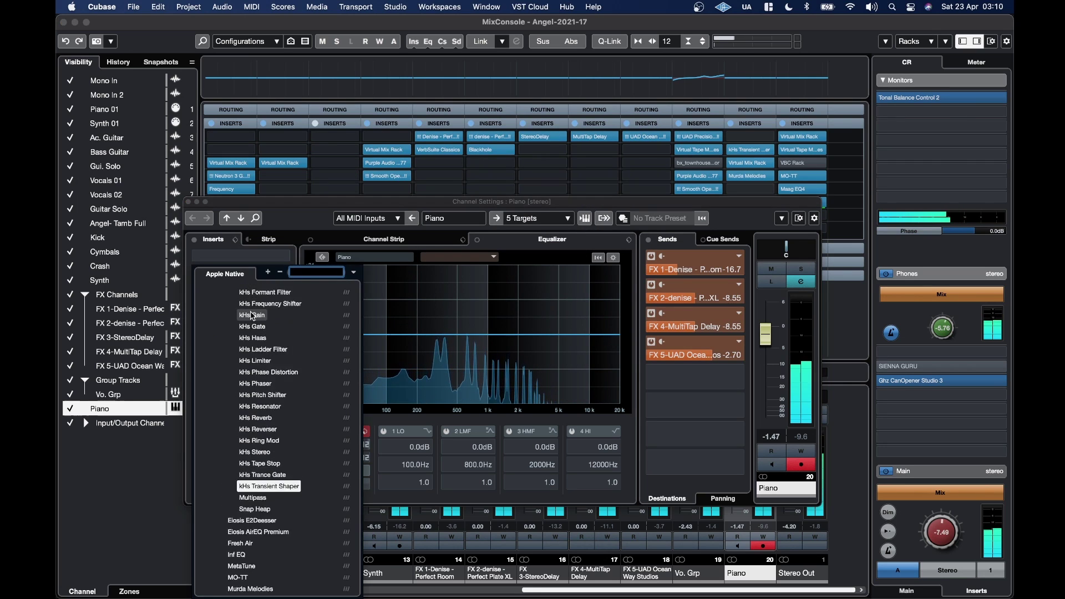
click(229, 294)
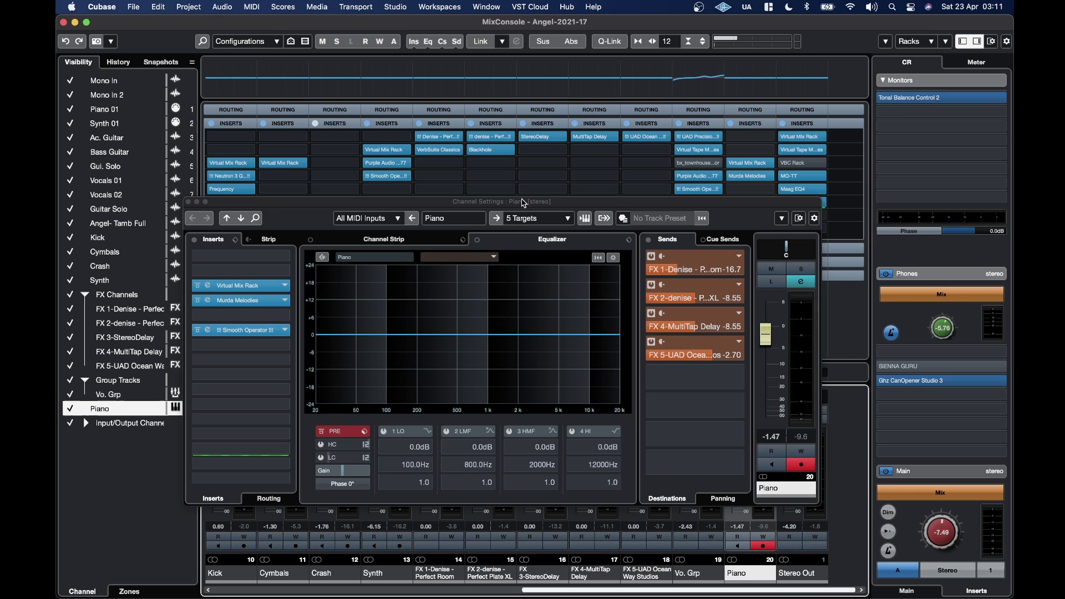
Close Piano's Channel Settings and the MixConsole (F3), then scroll back to the first tracks and bars
drag(523, 203, 526, 153)
click(190, 152)
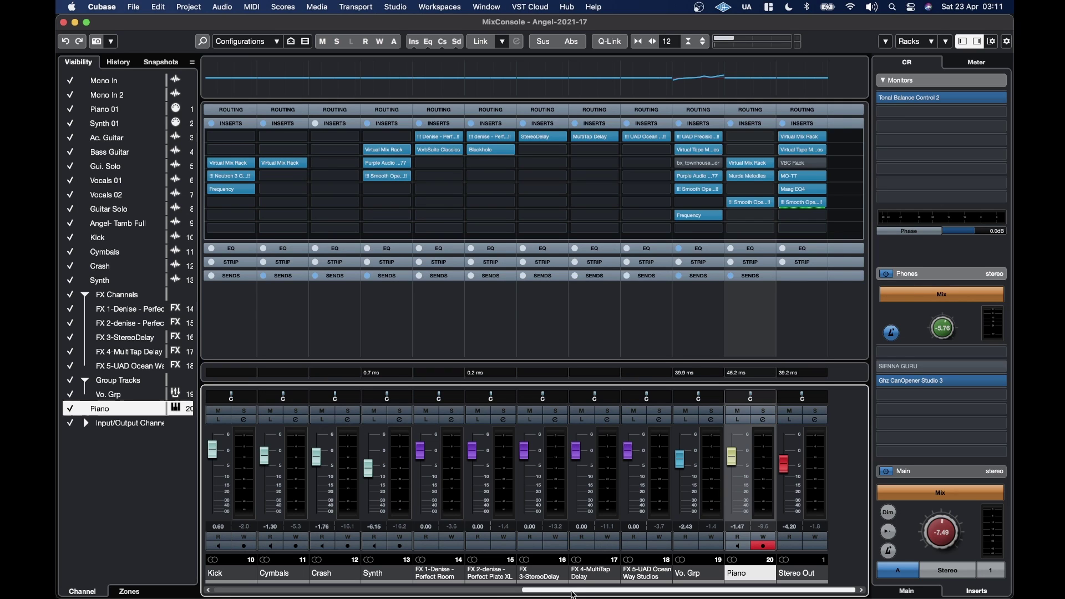
key(F3)
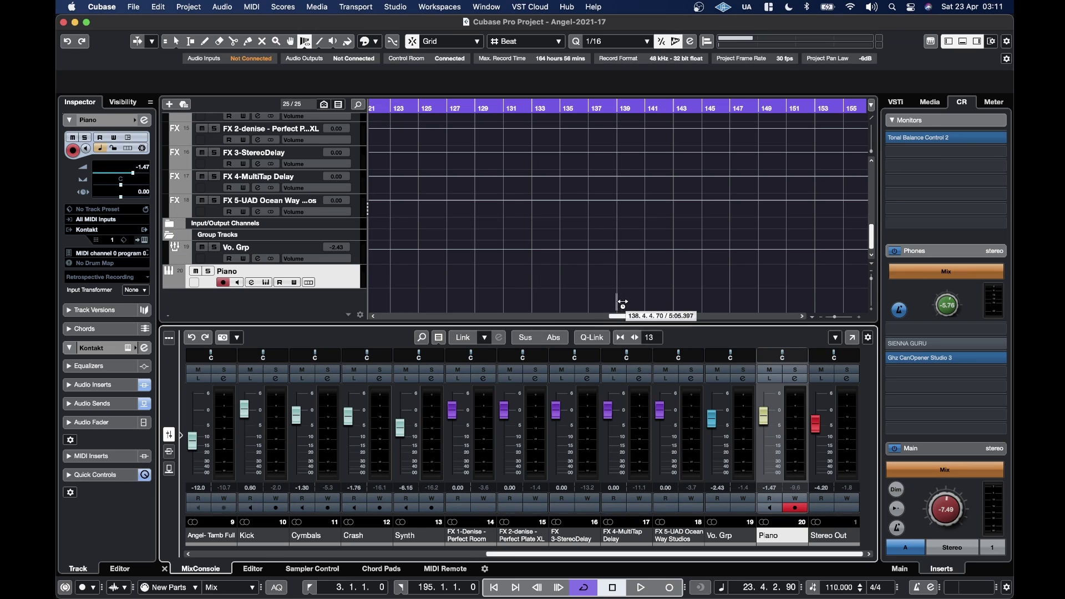
scroll(602, 205, up, 15)
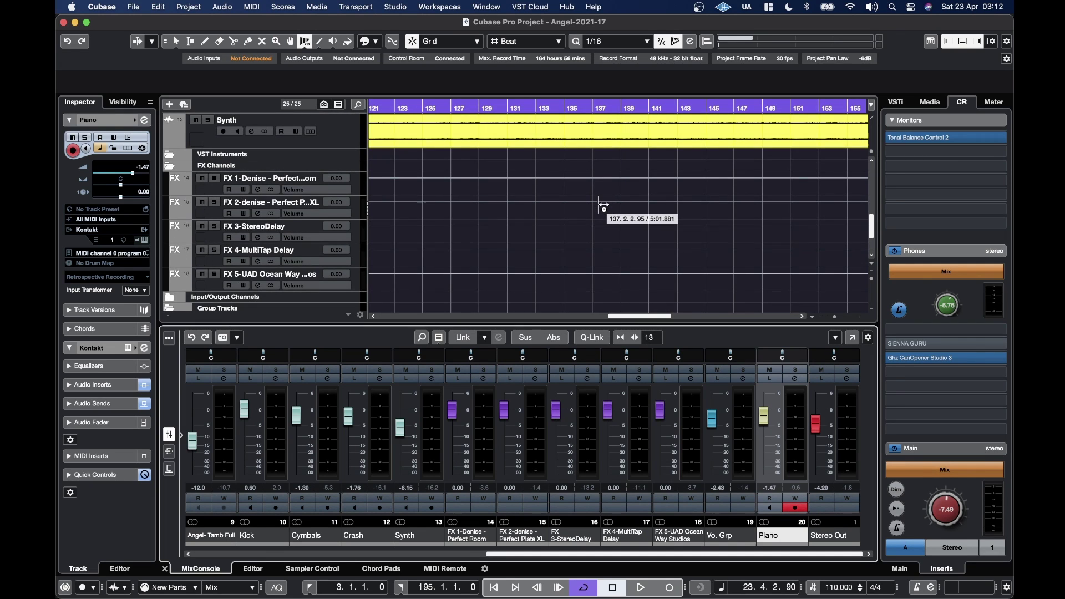
scroll(604, 205, left, 10)
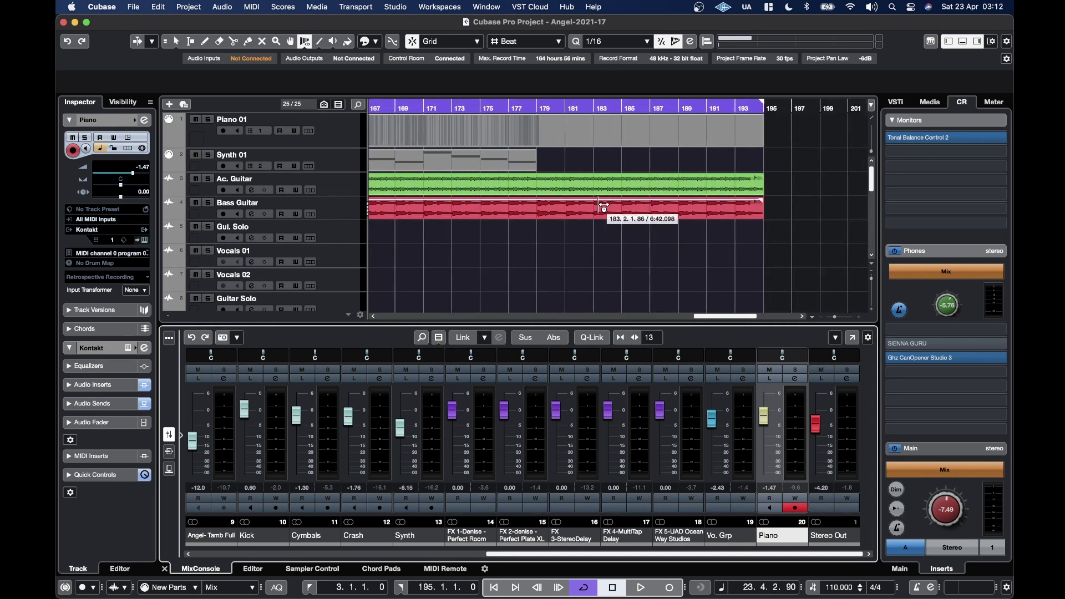
scroll(603, 205, left, 4)
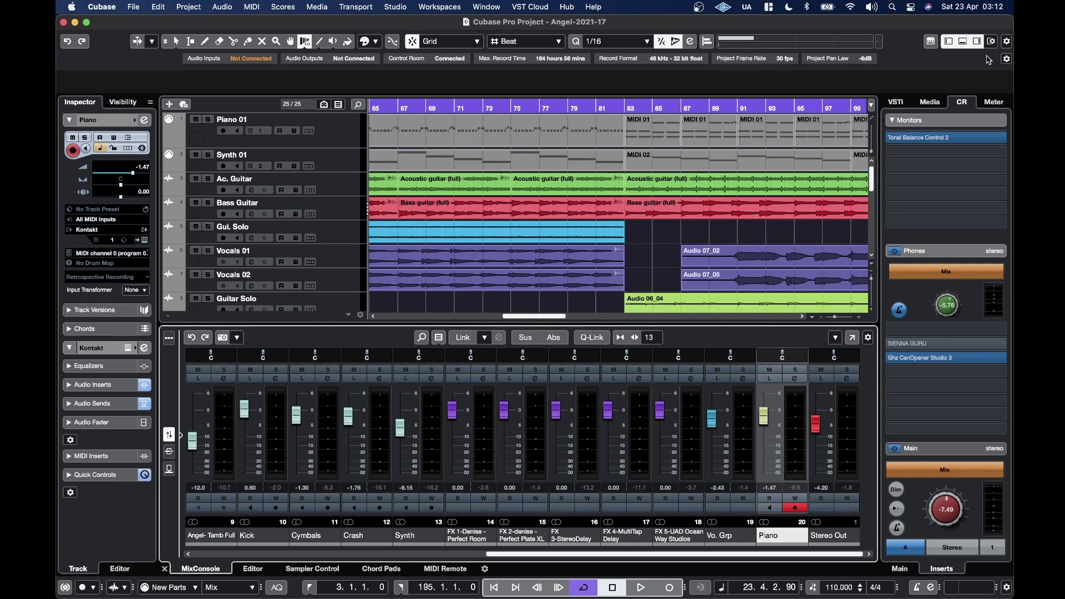
key(ctrl+Up)
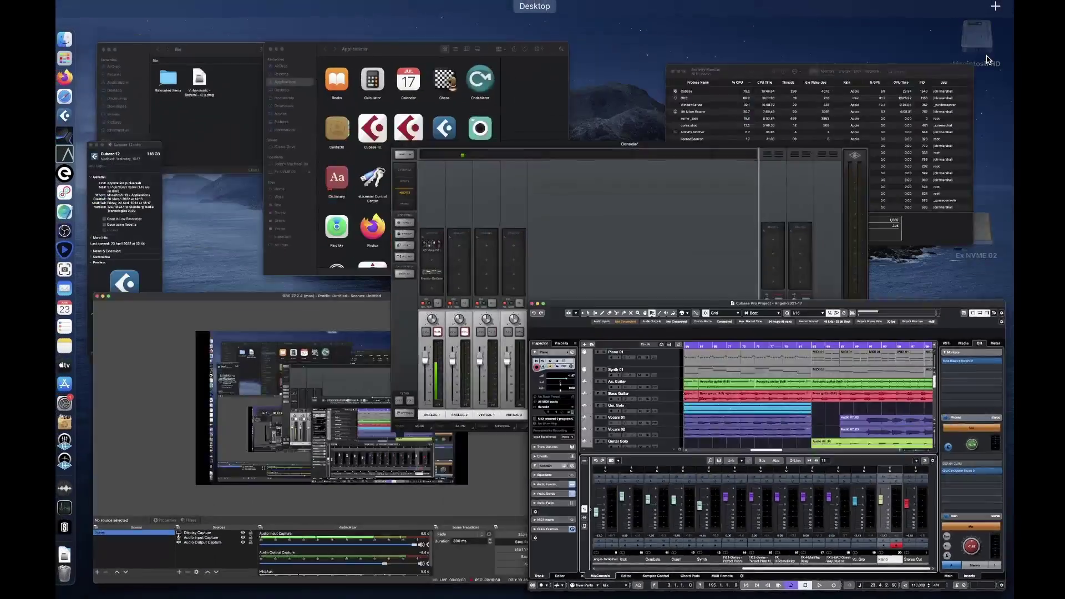
click(860, 177)
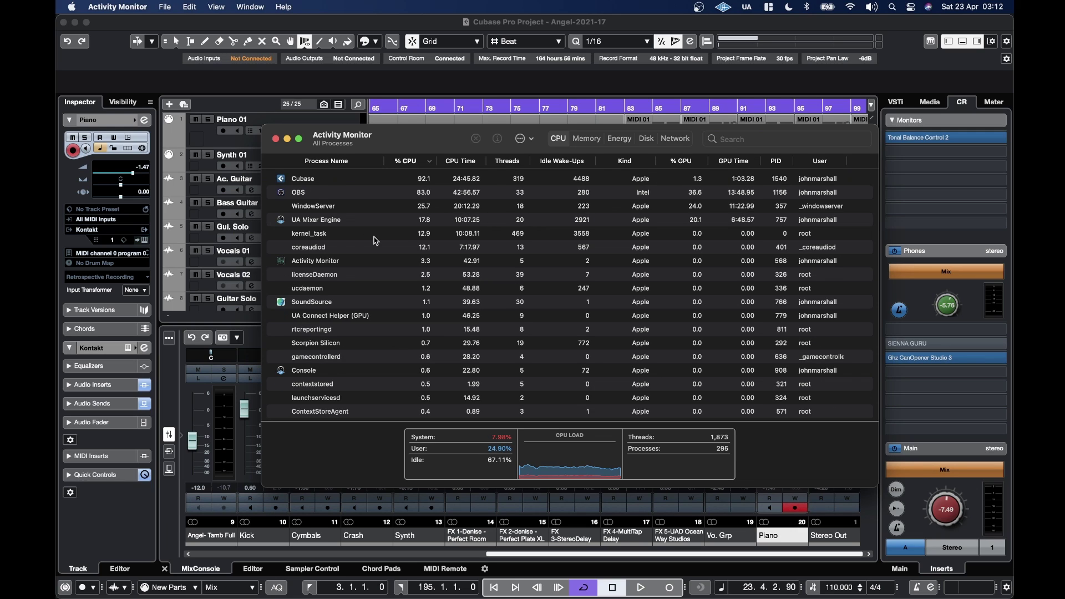
click(516, 31)
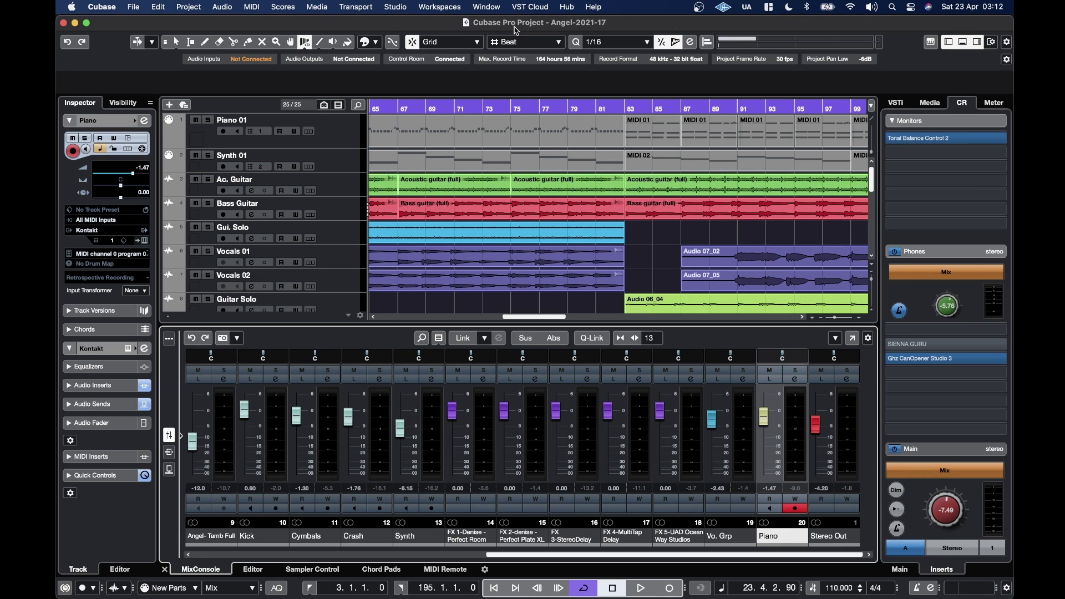
Show the macOS Dock with Option+Command+D
key(alt+super+d)
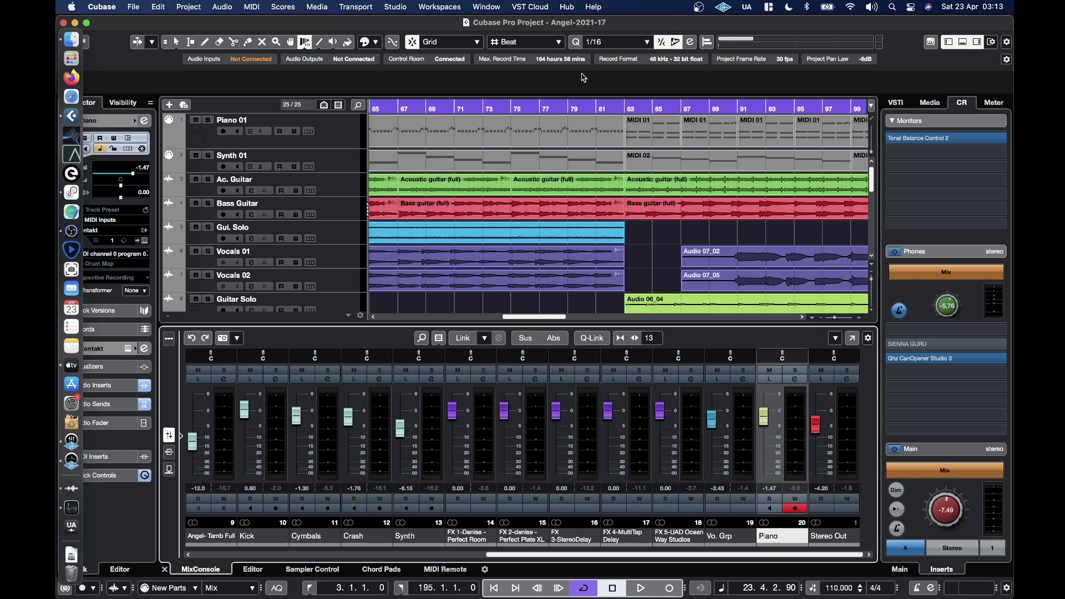